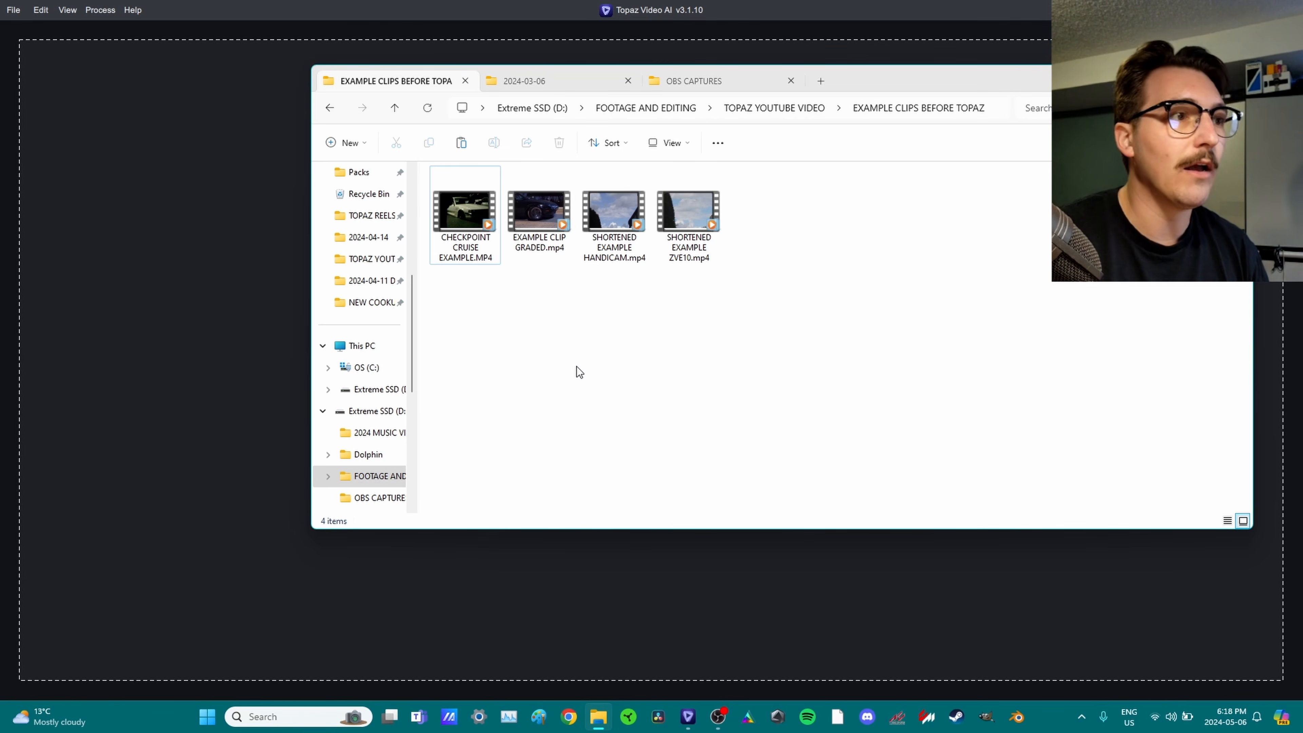
Open CHECKPOINT CRUISE EXAMPLE.MP4 from the EXAMPLE CLIPS BEFORE TOPAZ folder for playback.
drag(547, 287, 452, 186)
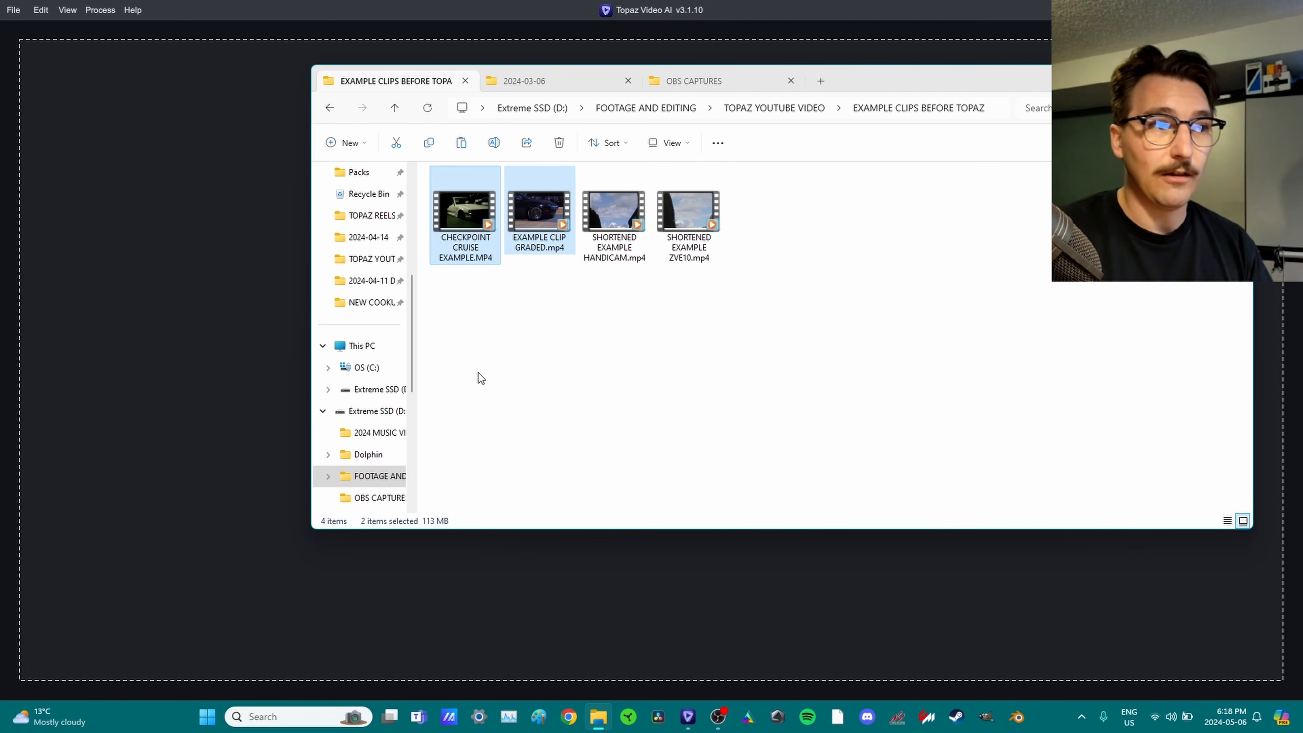
click(546, 279)
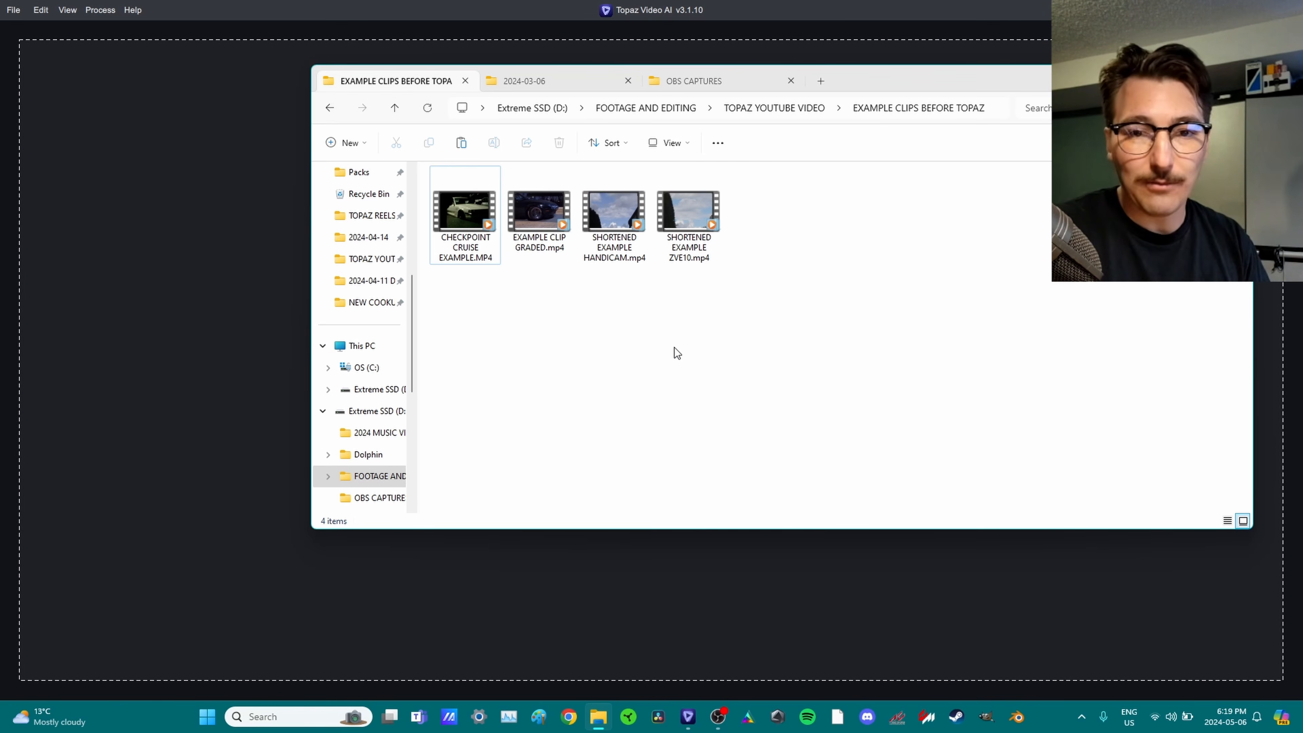
double_click(465, 213)
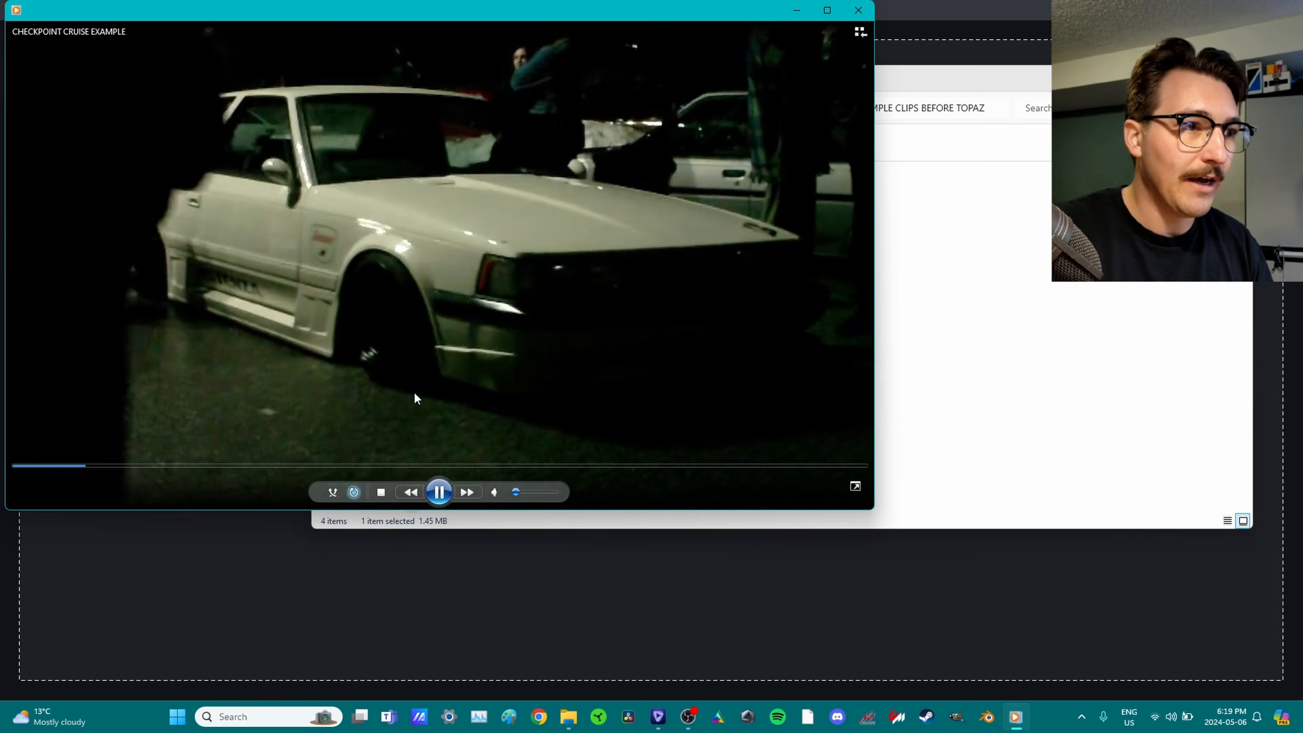
Watch the night car clip full screen in Media Player, then pause it.
double_click(415, 393)
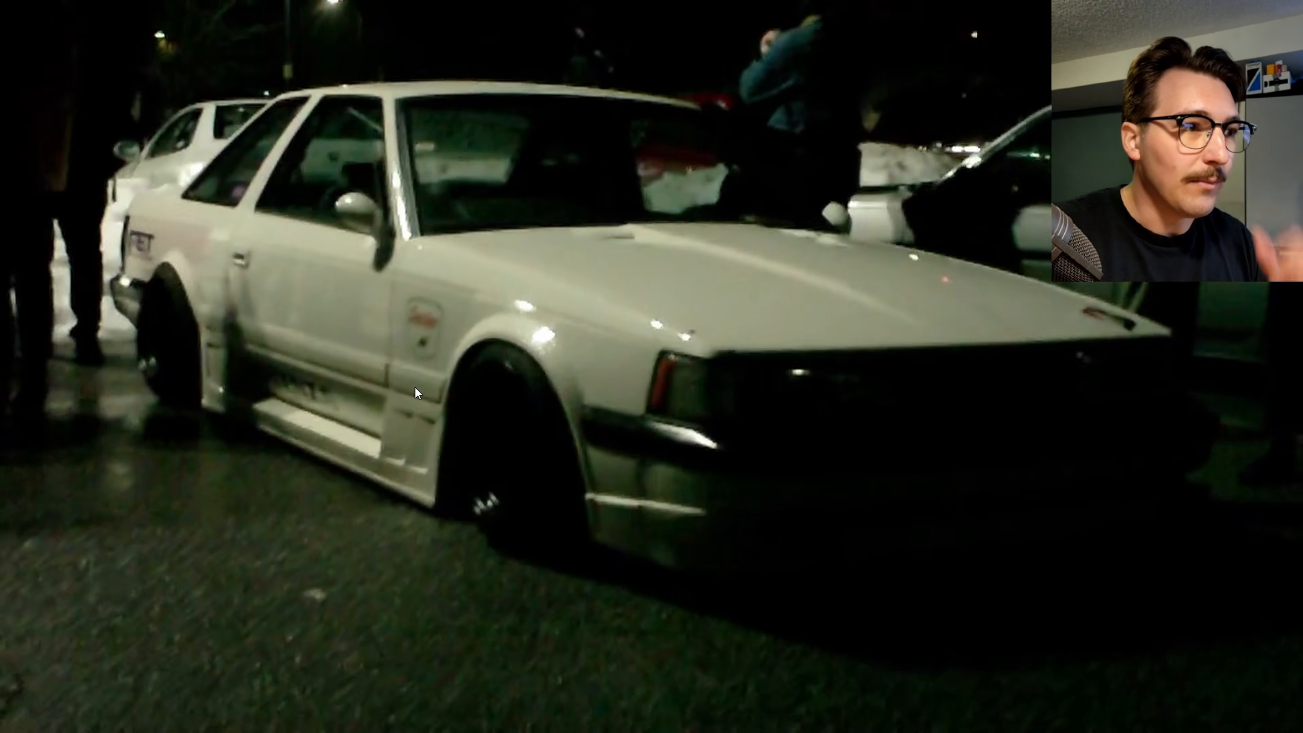
mouse_move(434, 391)
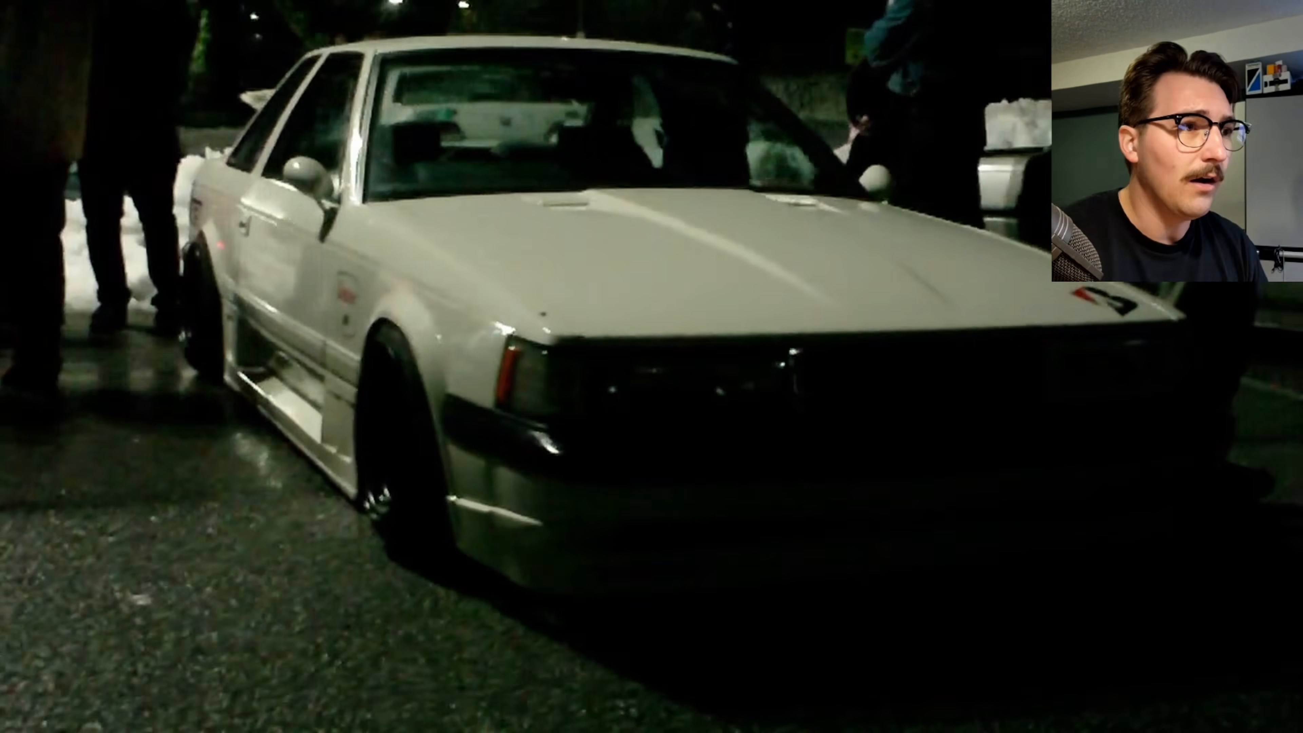
mouse_move(445, 422)
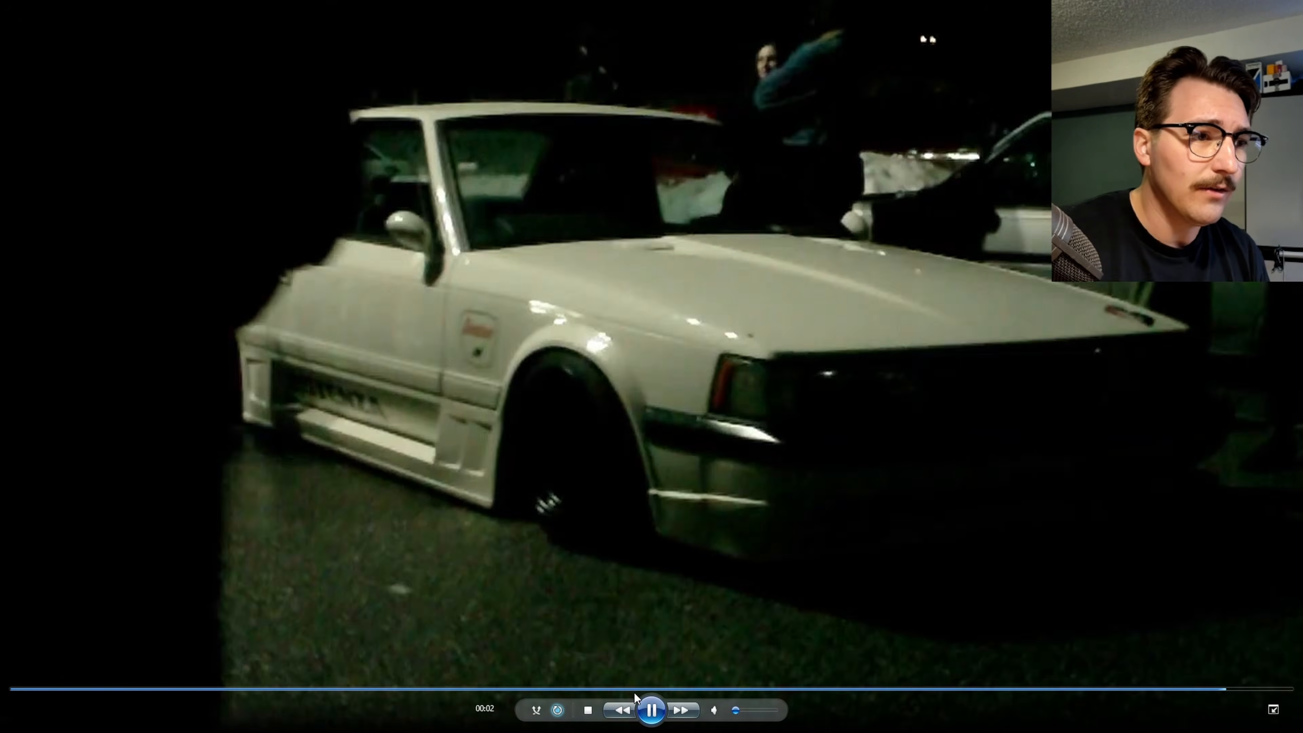
click(652, 711)
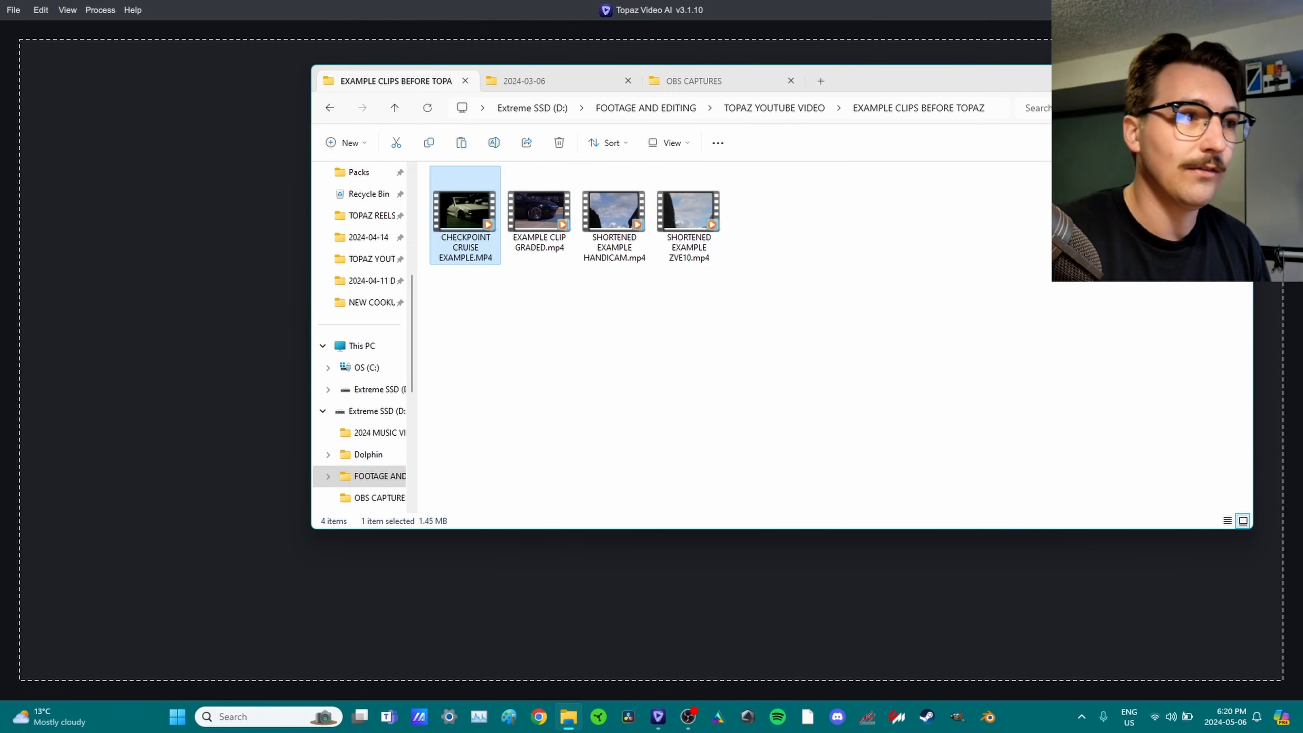
Play EXAMPLE CLIP GRADED.mp4 full screen in Media Player, then pause it.
click(559, 237)
double_click(559, 237)
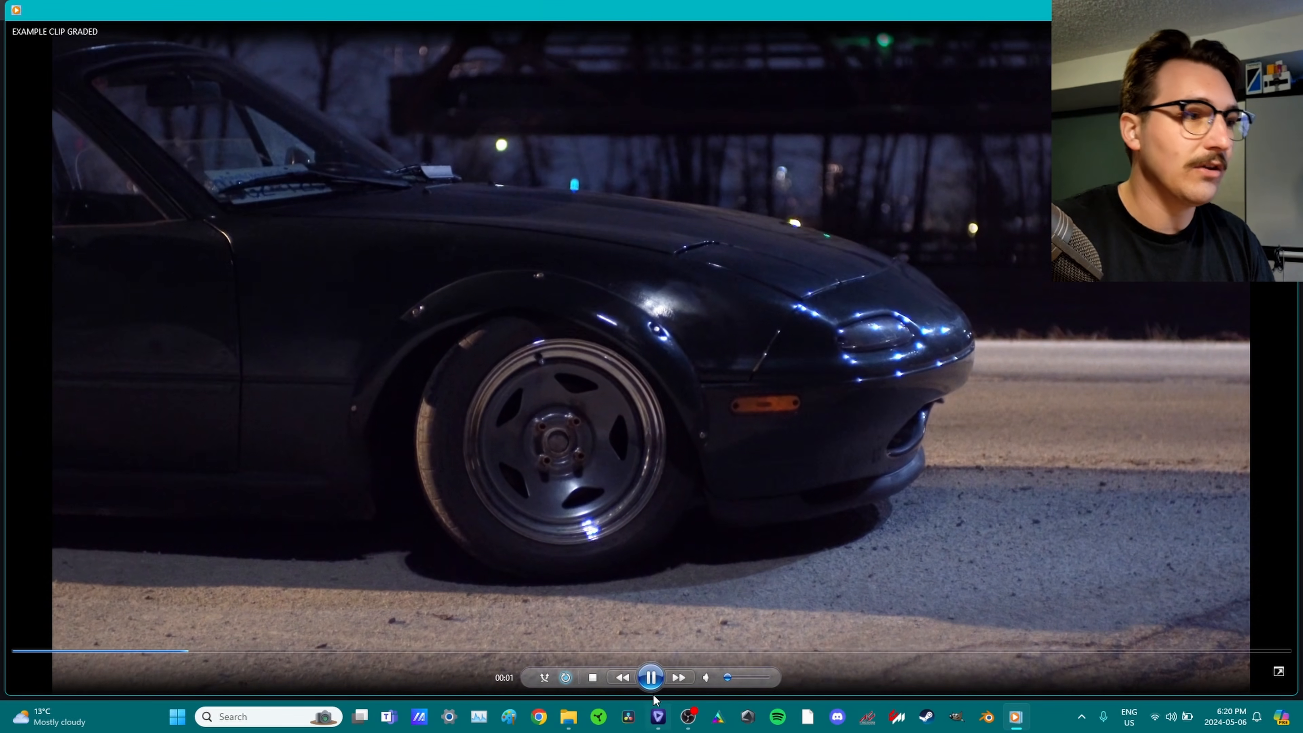
click(1279, 671)
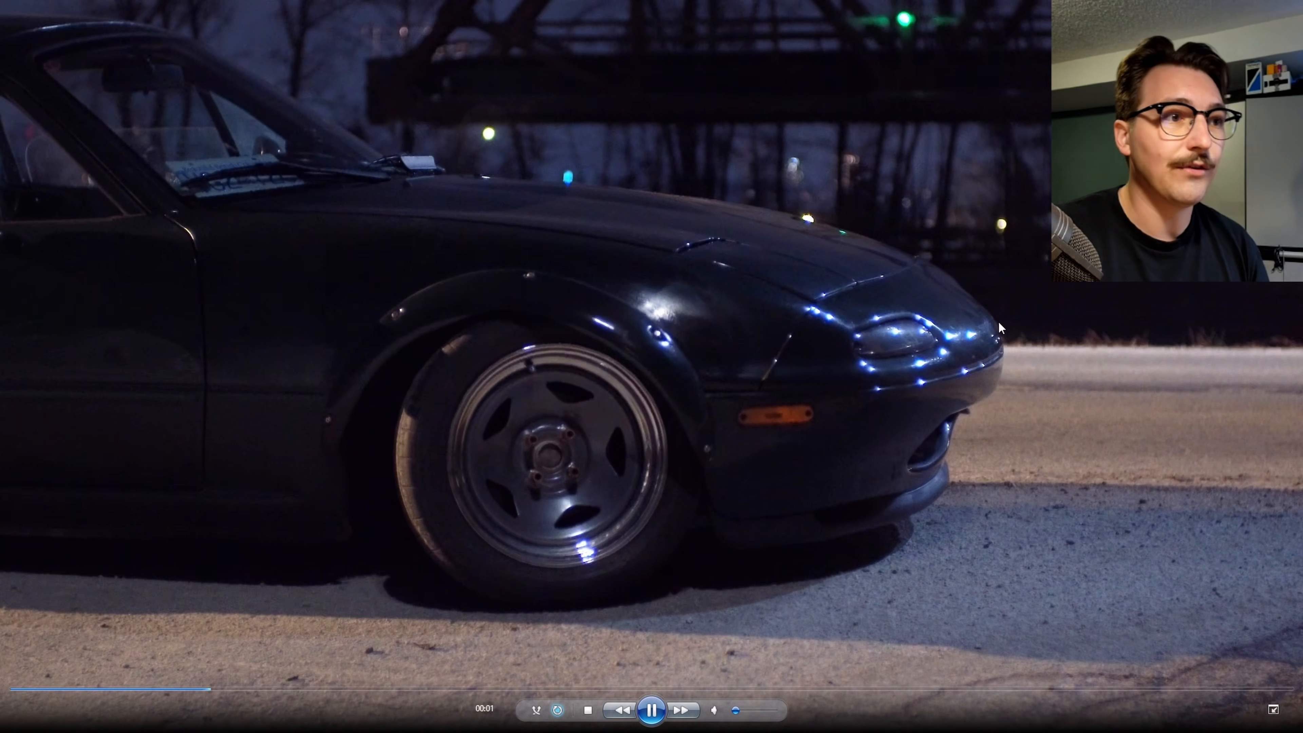
click(657, 710)
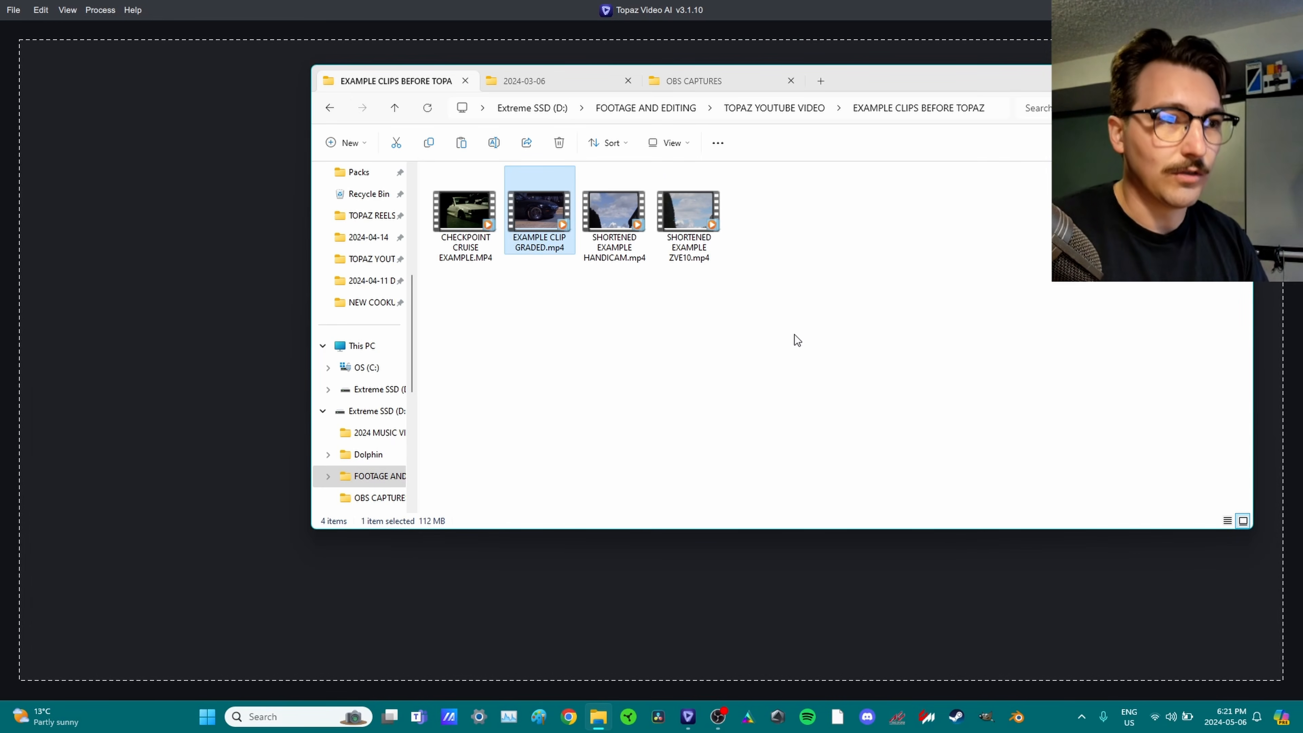
Clear the clip selection in the example clips folder.
click(719, 406)
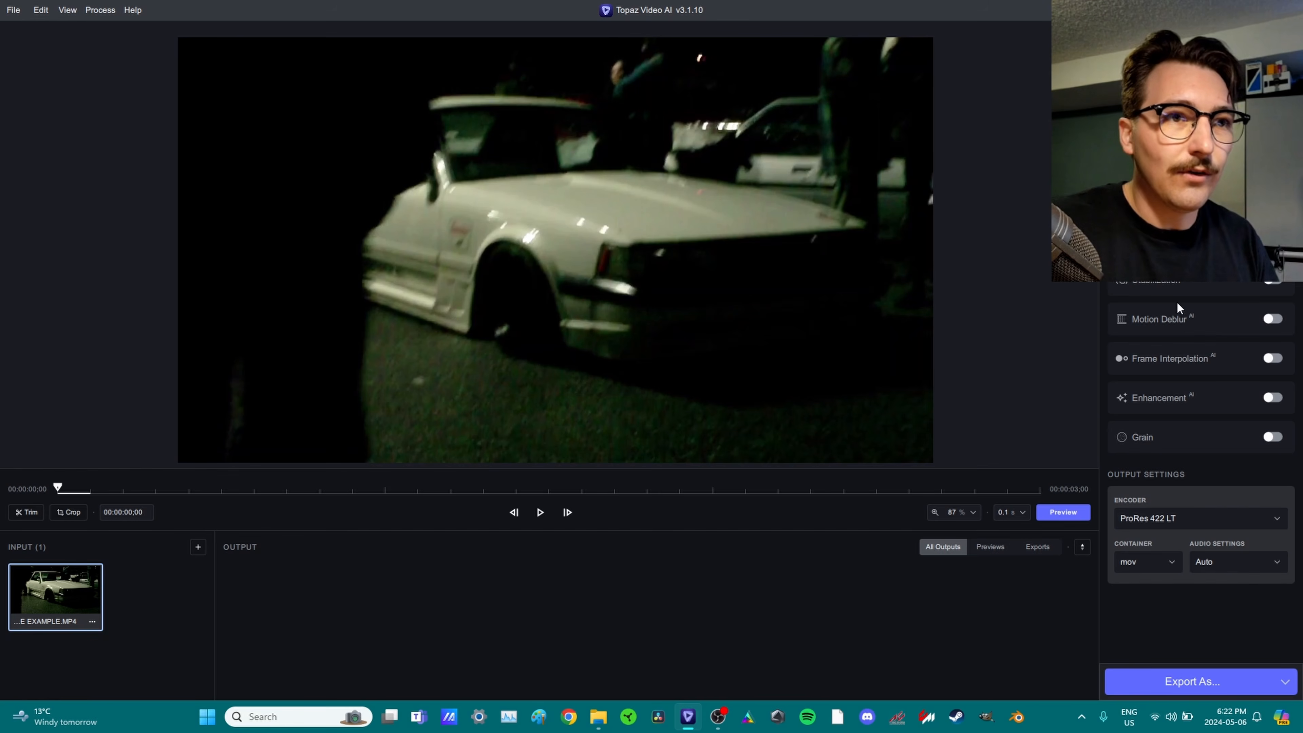
Enable Enhancement with Manual parameters, zooming the preview to inspect the night footage.
click(1182, 402)
scroll(1180, 410, down, 3)
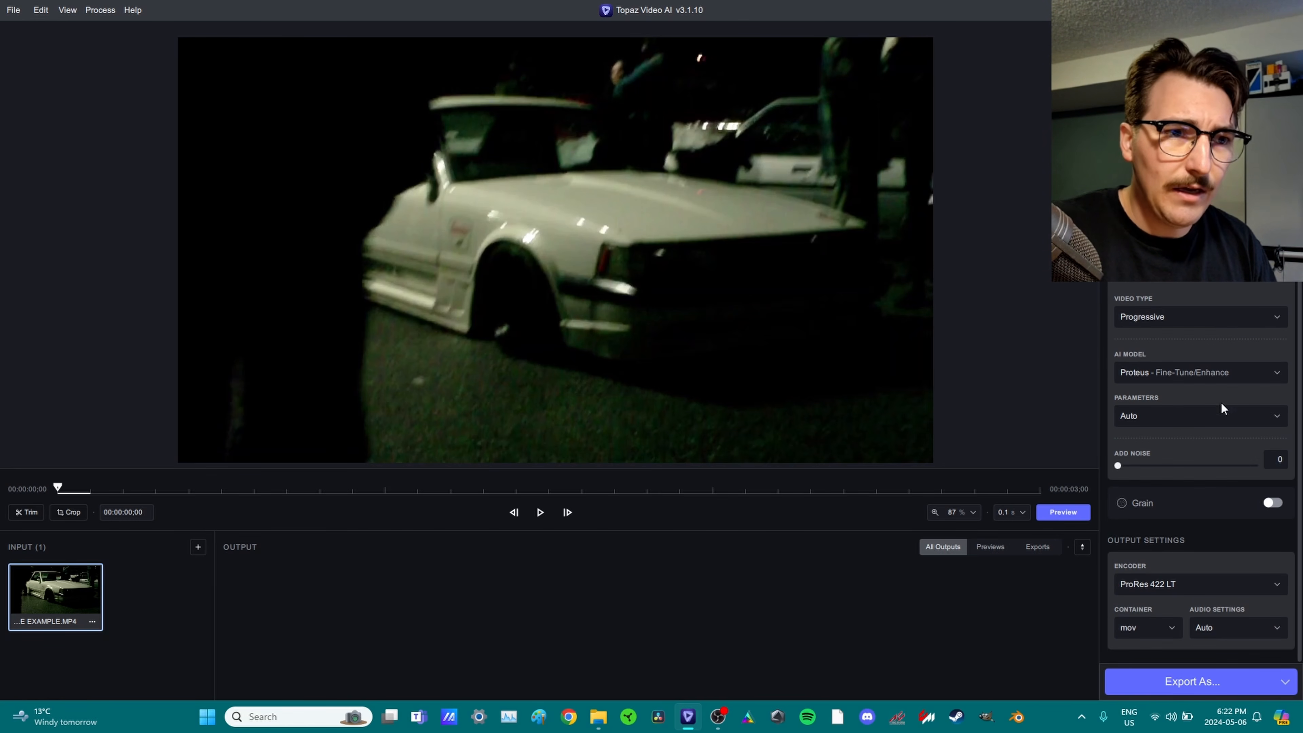
click(1182, 417)
click(1167, 484)
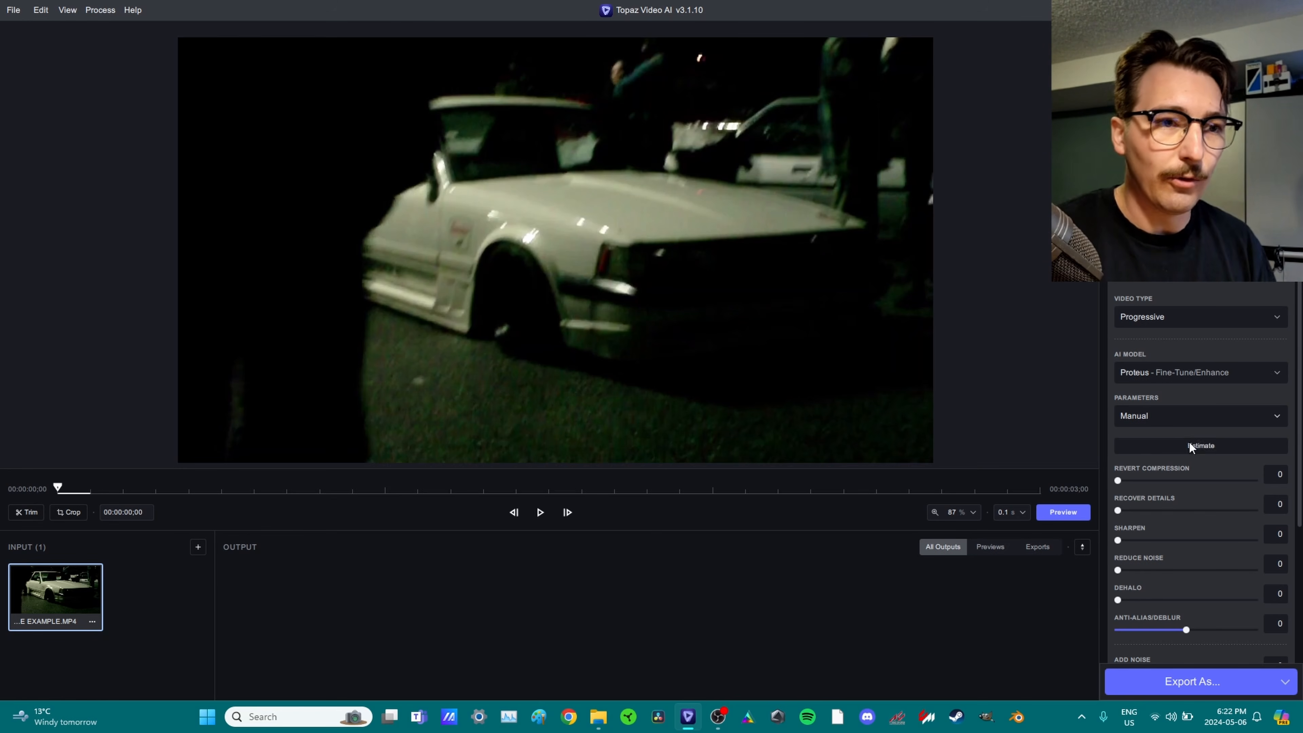
scroll(1188, 440, down, 4)
scroll(1179, 358, up, 1)
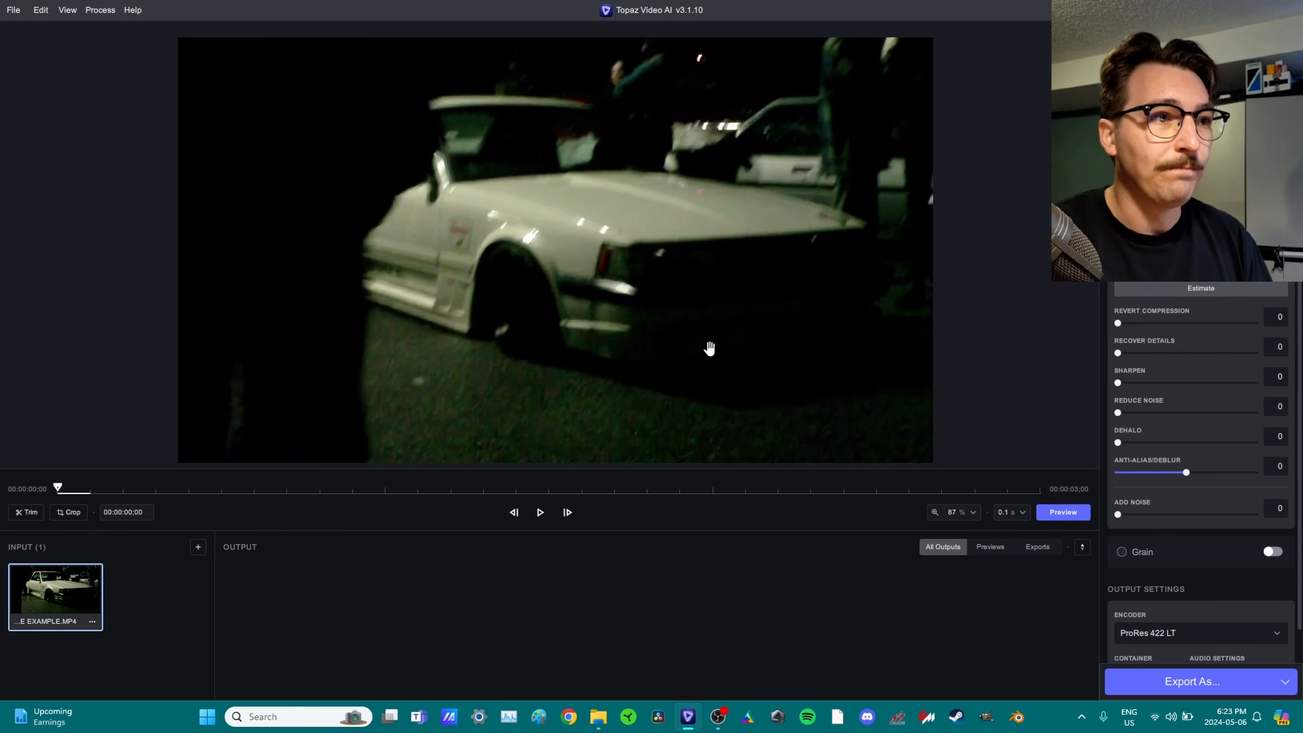
scroll(708, 351, up, 5)
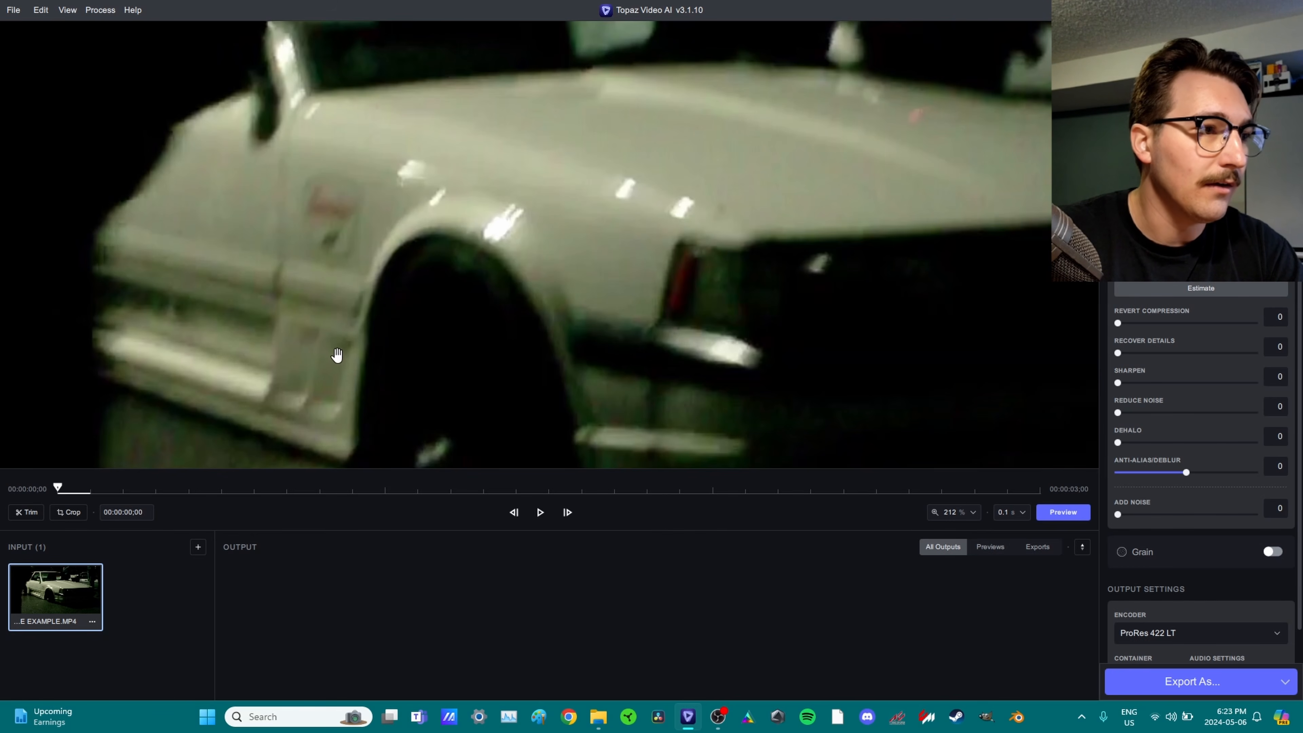
scroll(376, 310, down, 2)
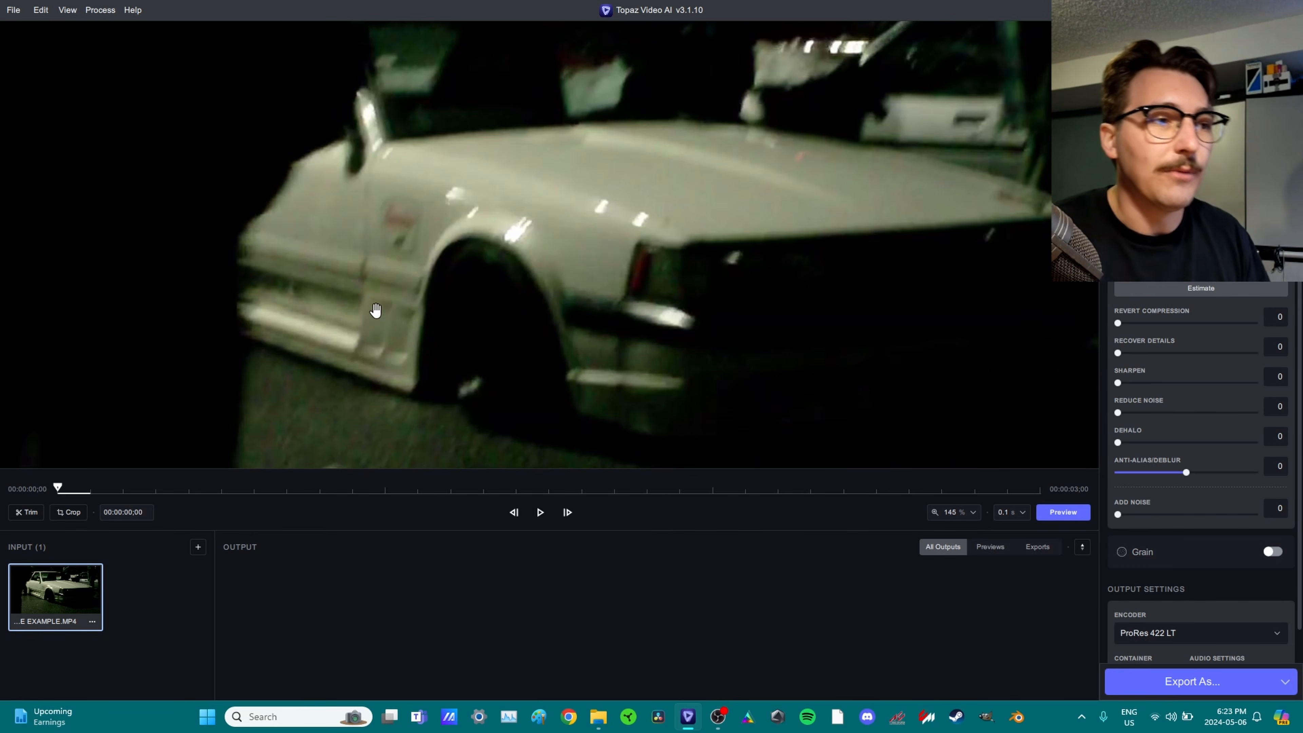
scroll(389, 302, down, 1)
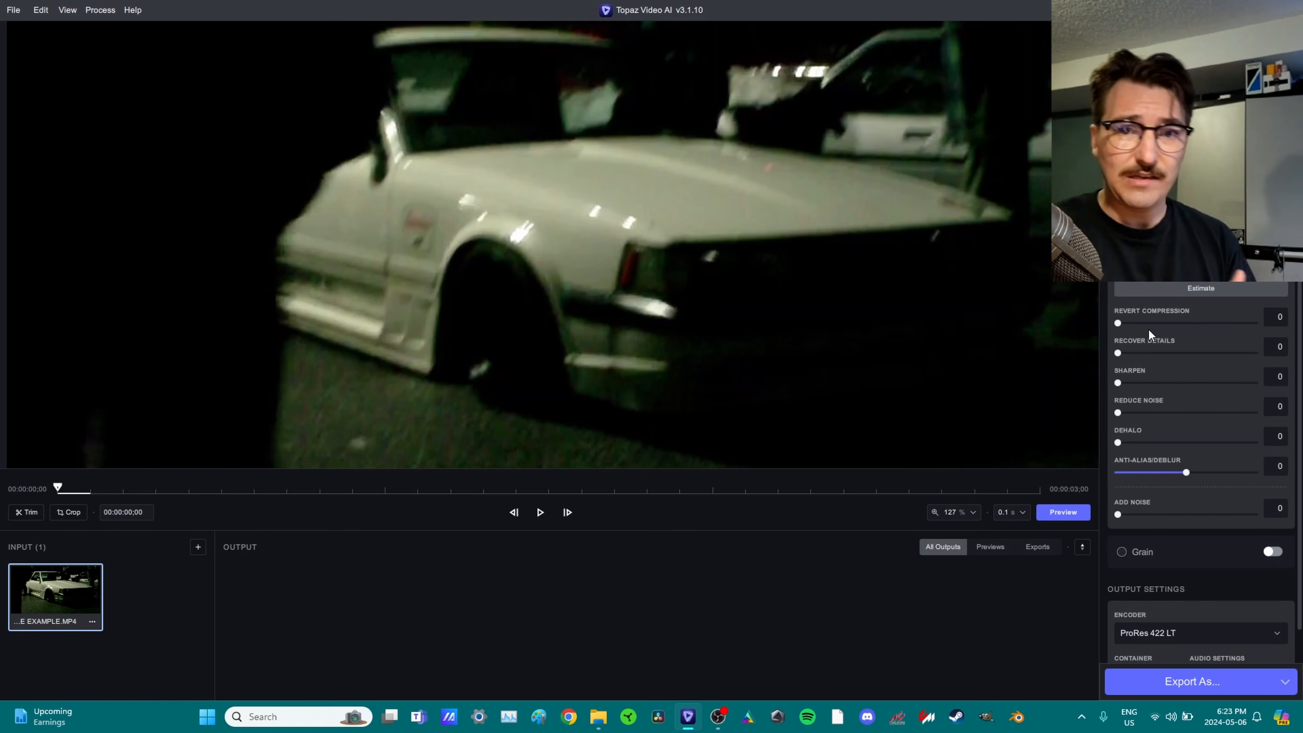
Set Revert Compression 78, Recover Details 79, Reduce Noise 85, and preview from 00:00:01;01.
click(1213, 322)
click(1214, 352)
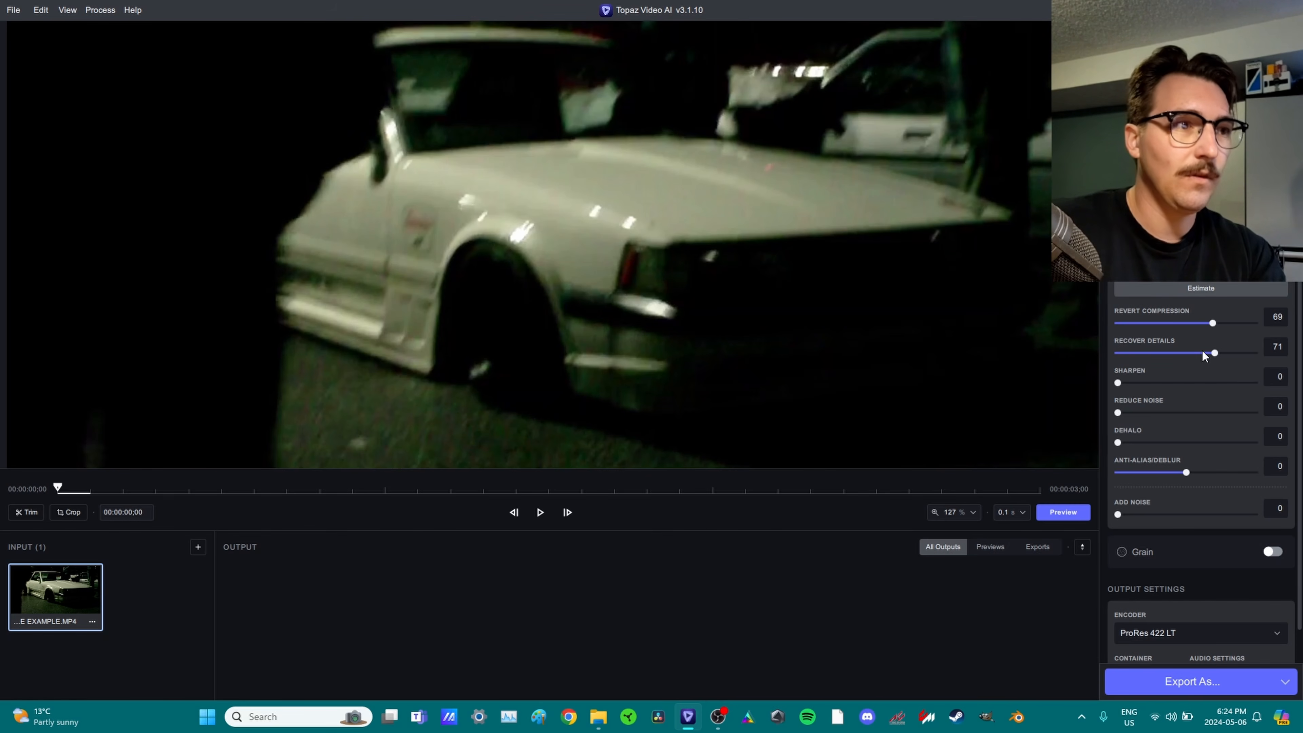
click(1224, 323)
click(1226, 353)
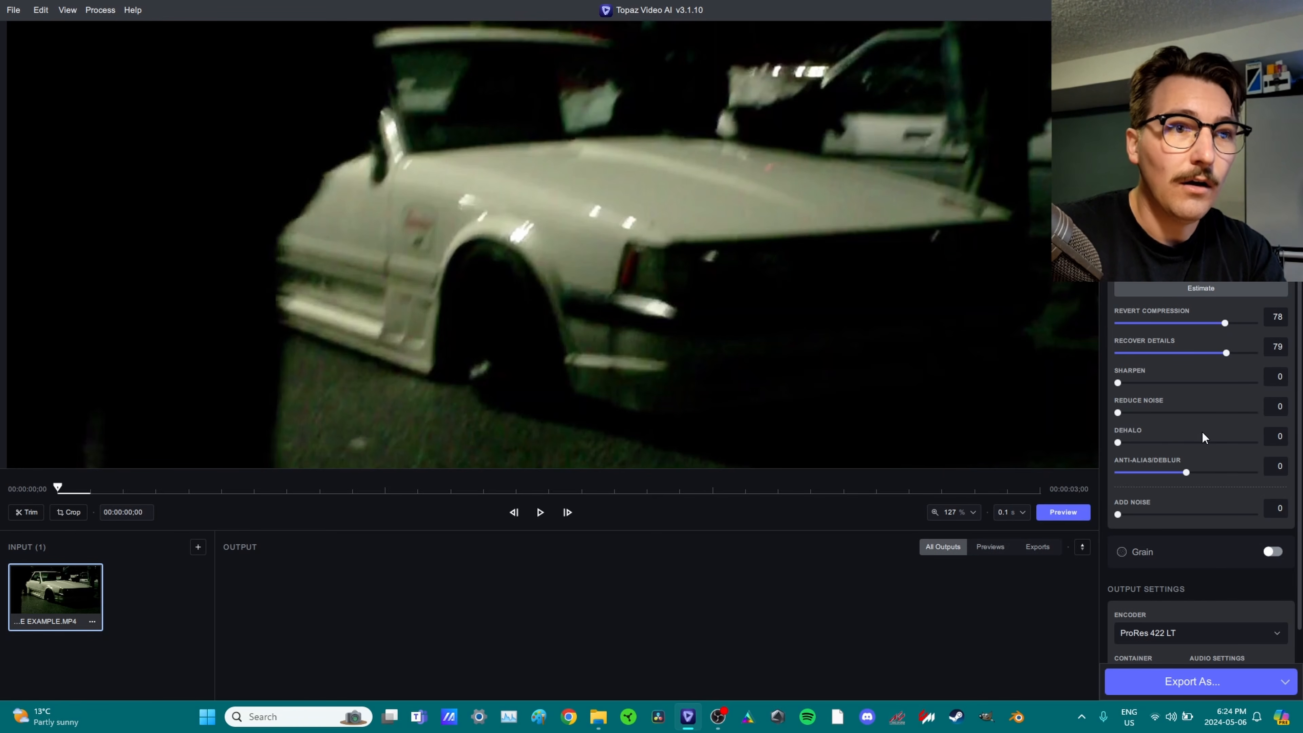
drag(1168, 410, 1234, 423)
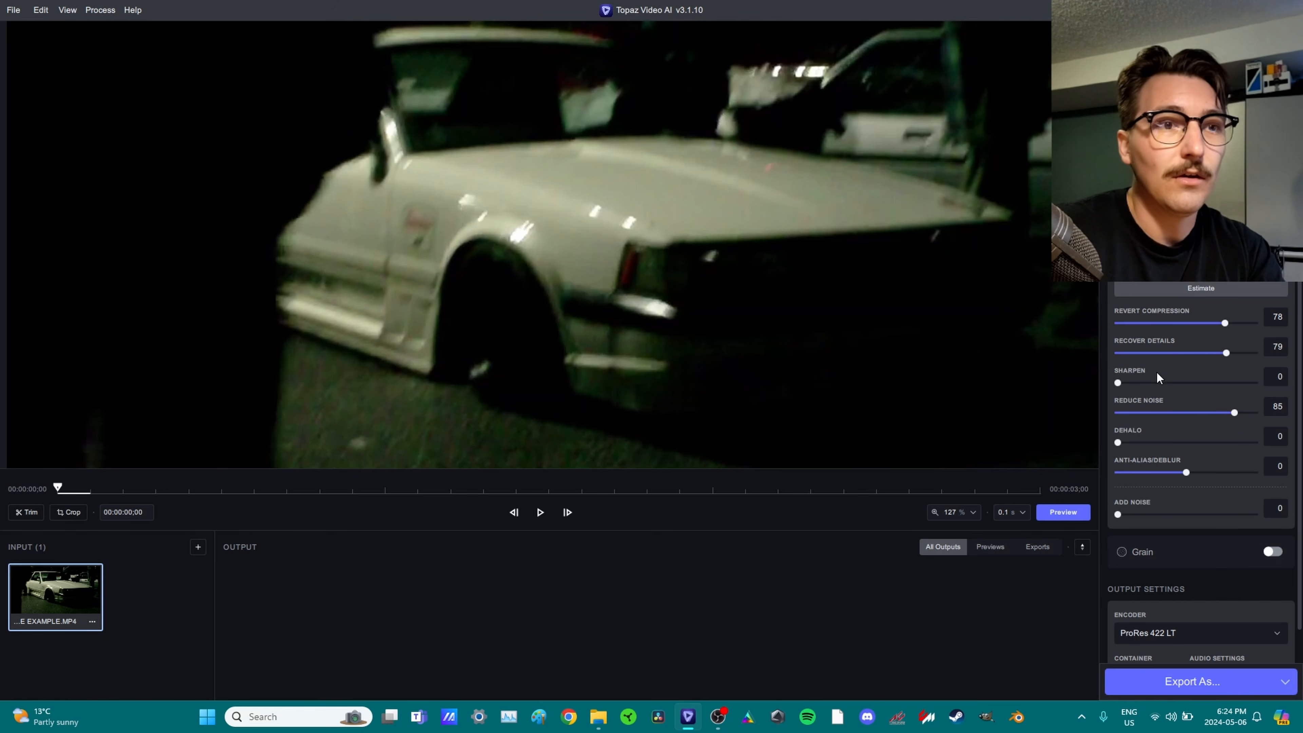
scroll(1189, 398, up, 6)
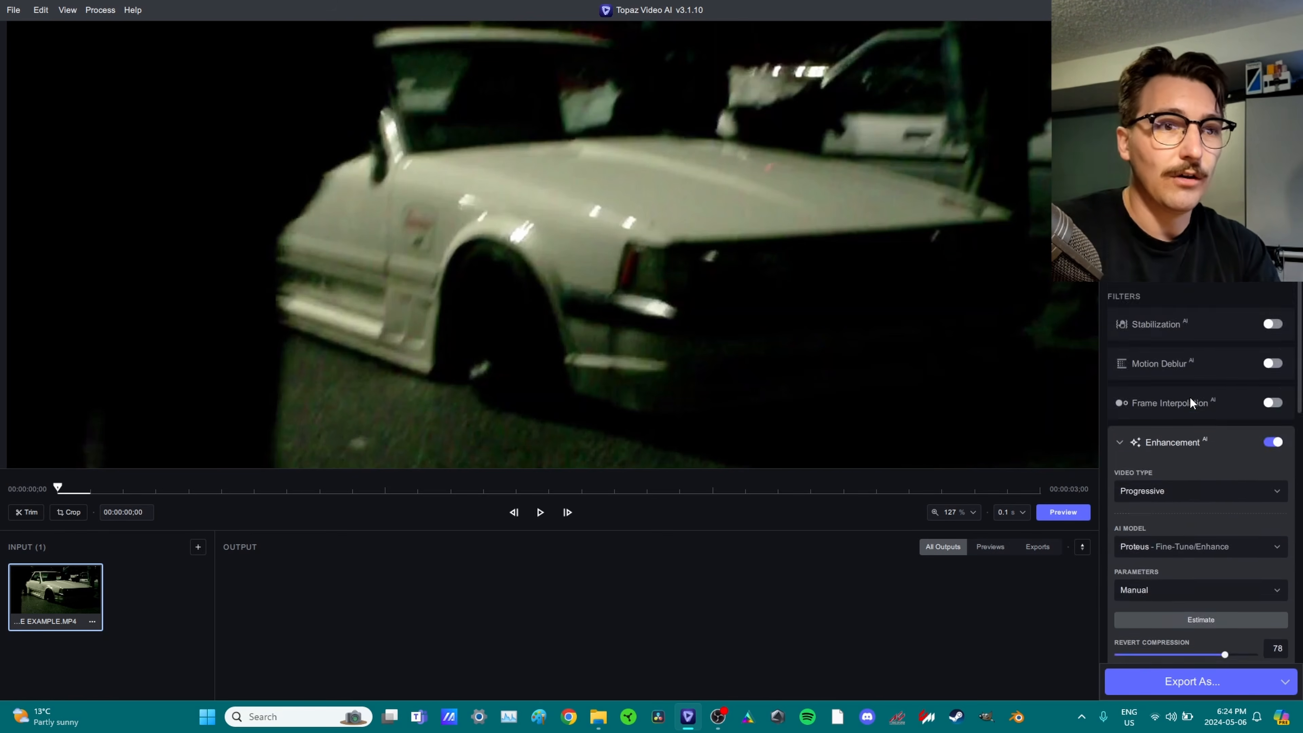
scroll(1190, 397, down, 5)
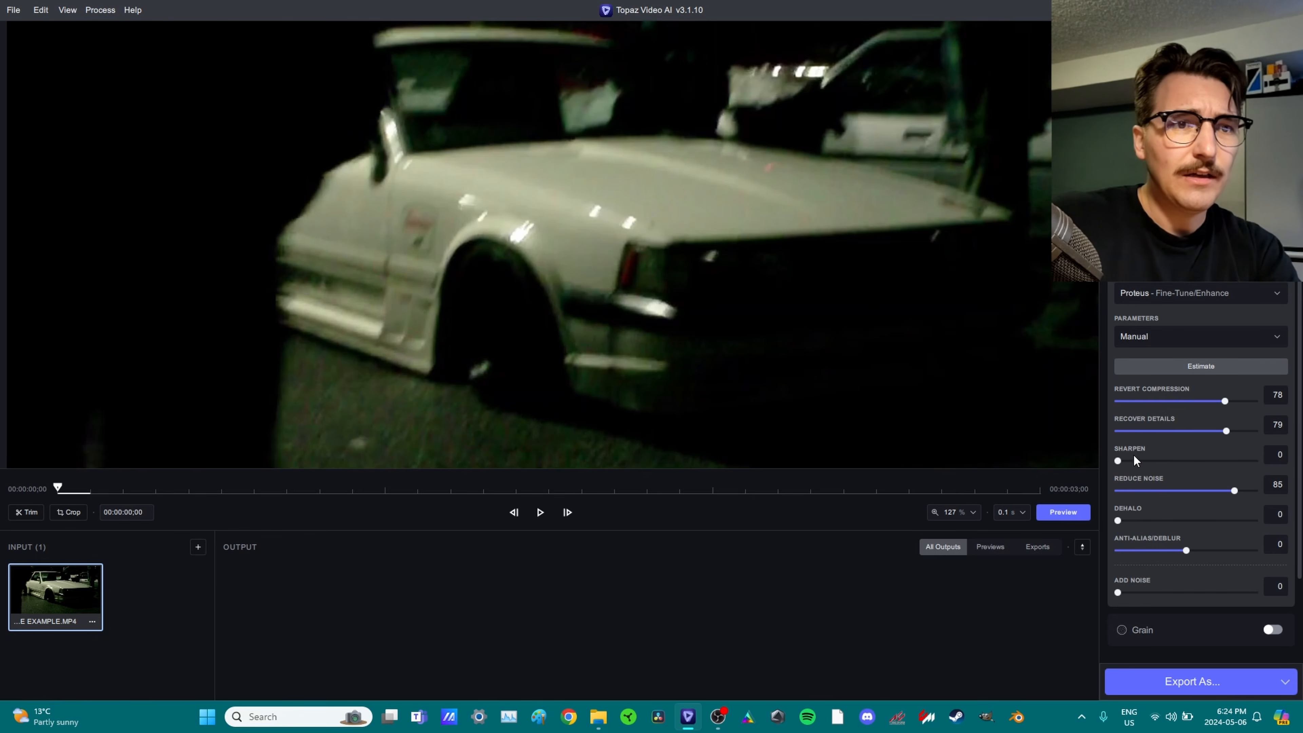
drag(303, 485, 392, 492)
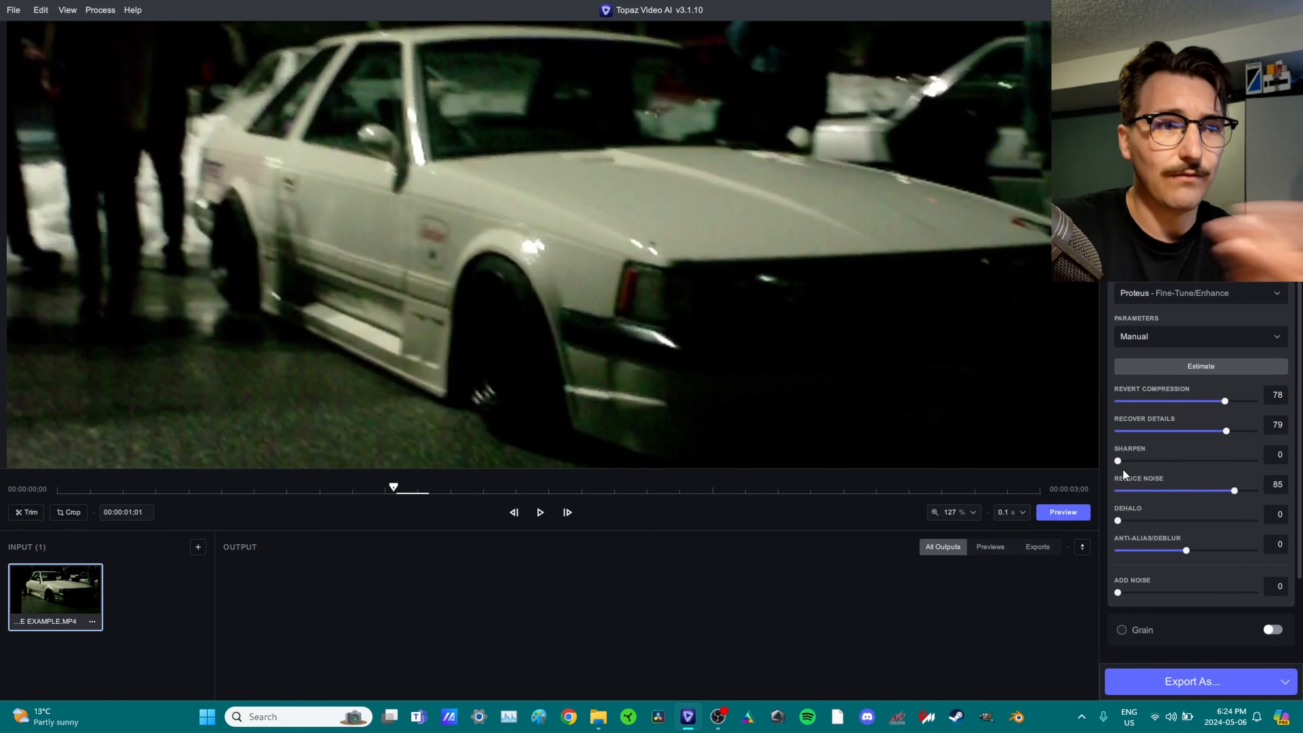
click(1062, 512)
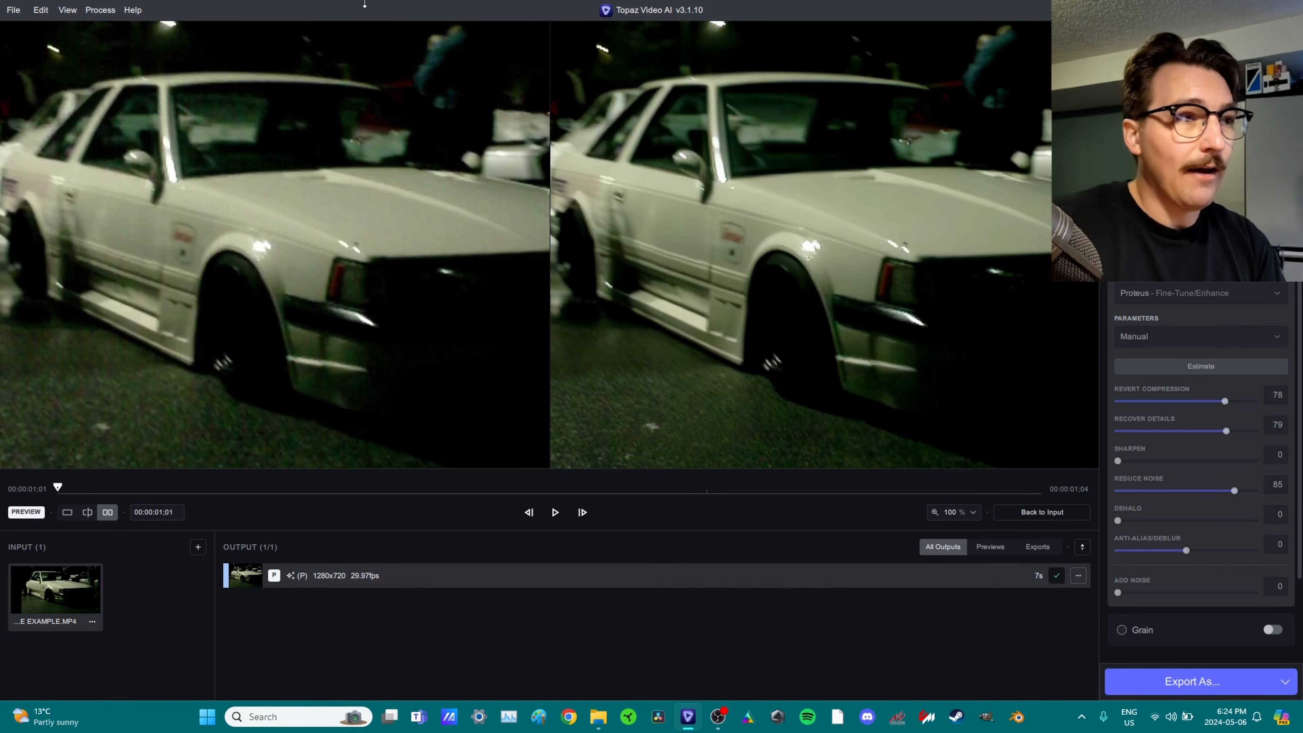
Show the first preview in split view, zoomed in, with the divider moved across the car.
click(88, 512)
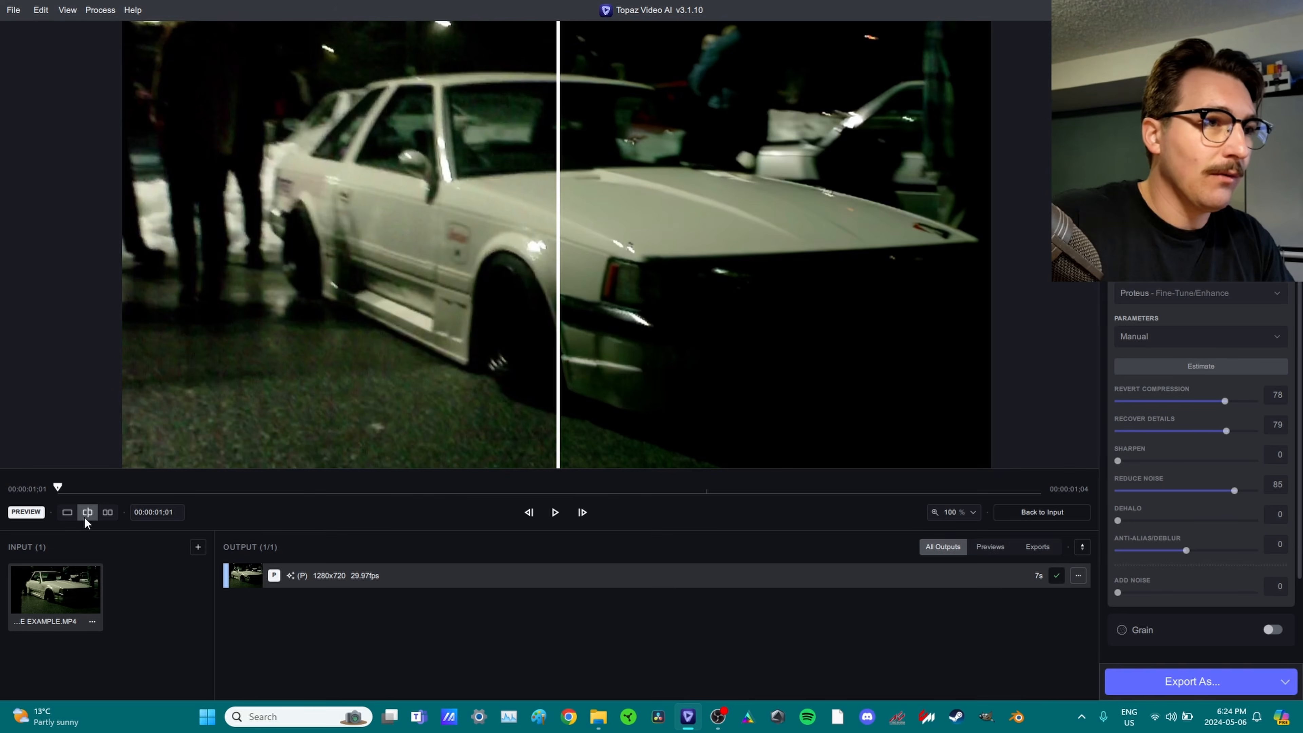
scroll(802, 339, up, 5)
scroll(395, 306, up, 1)
drag(392, 309, 489, 233)
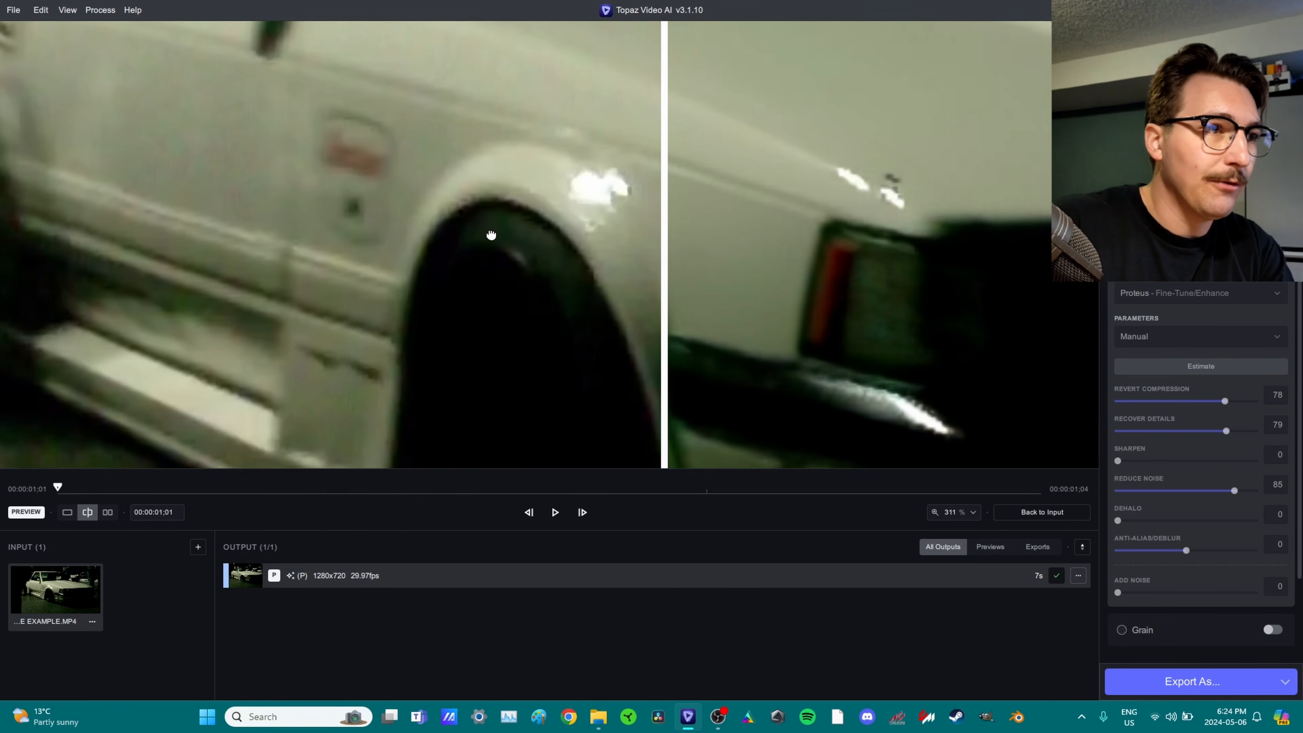
scroll(489, 233, up, 1)
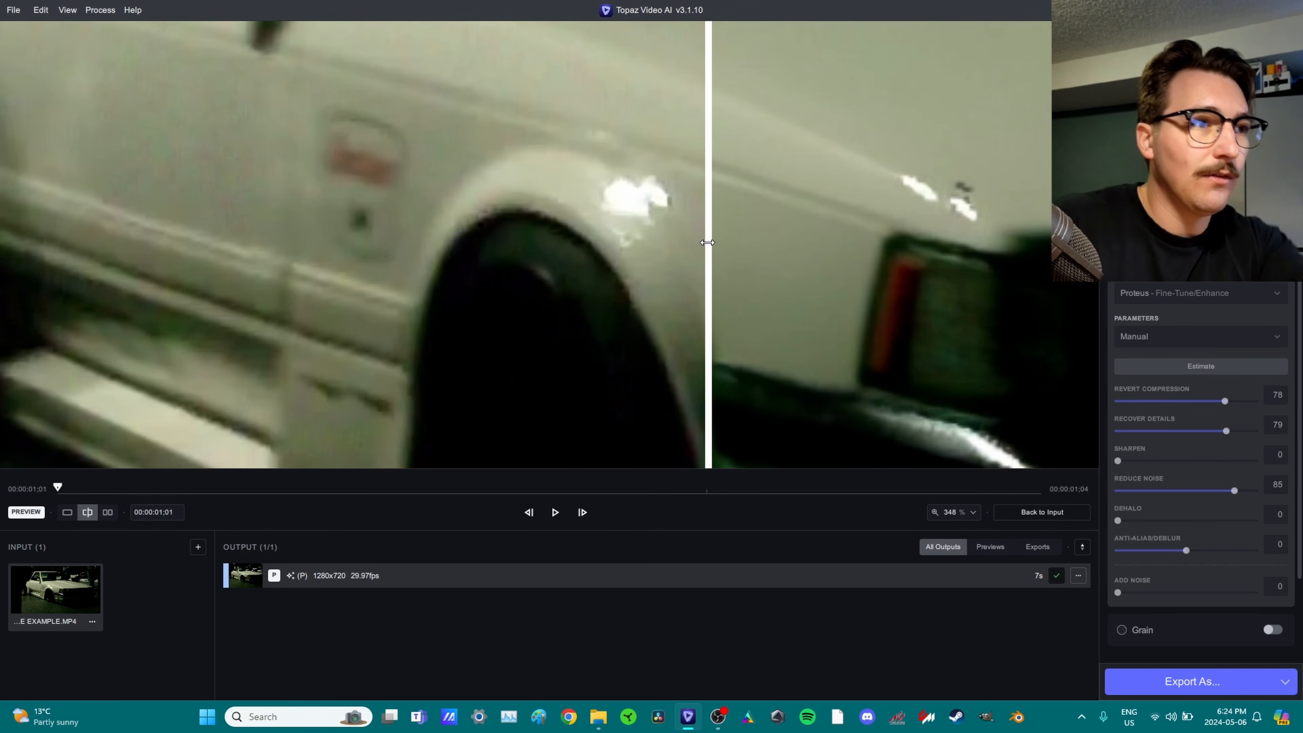
drag(714, 219, 303, 284)
scroll(543, 308, down, 3)
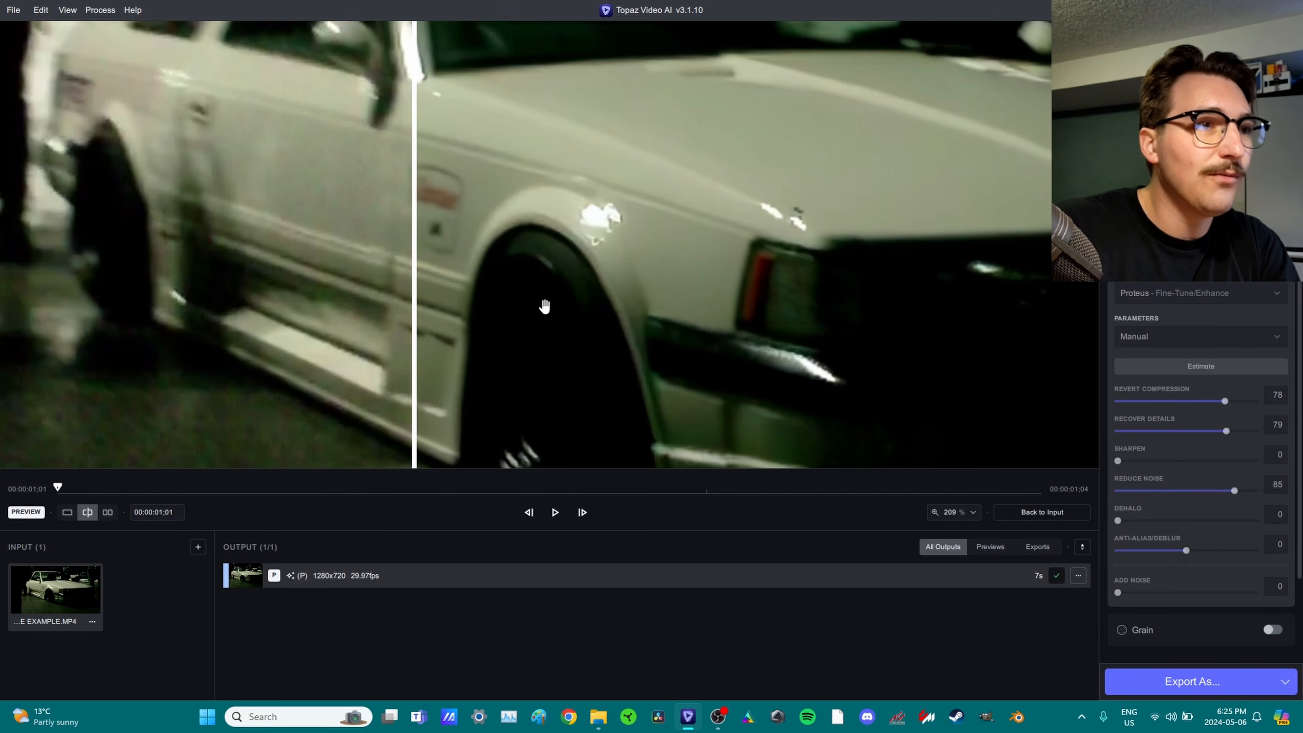
scroll(544, 307, up, 1)
Sweep the before/after divider over the wheel and fender, then return to the input clip.
drag(399, 219, 355, 222)
scroll(394, 212, up, 4)
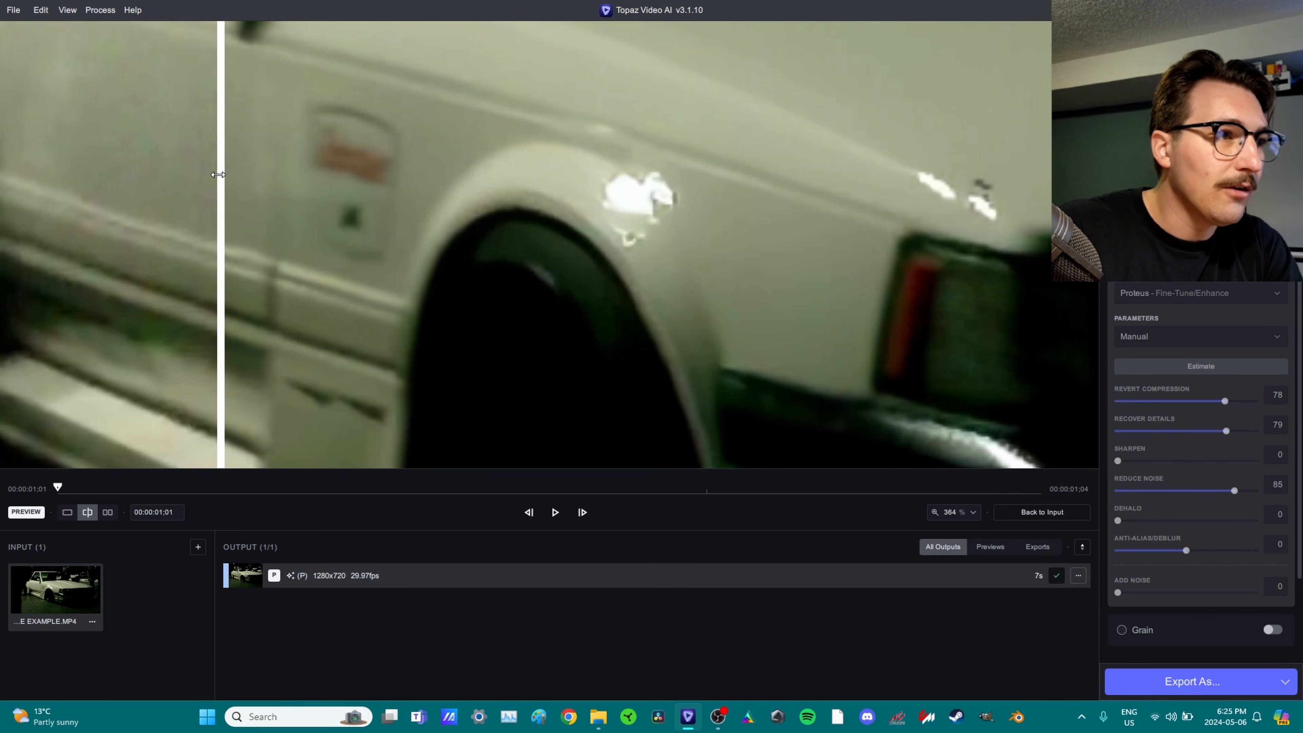
drag(221, 177, 535, 183)
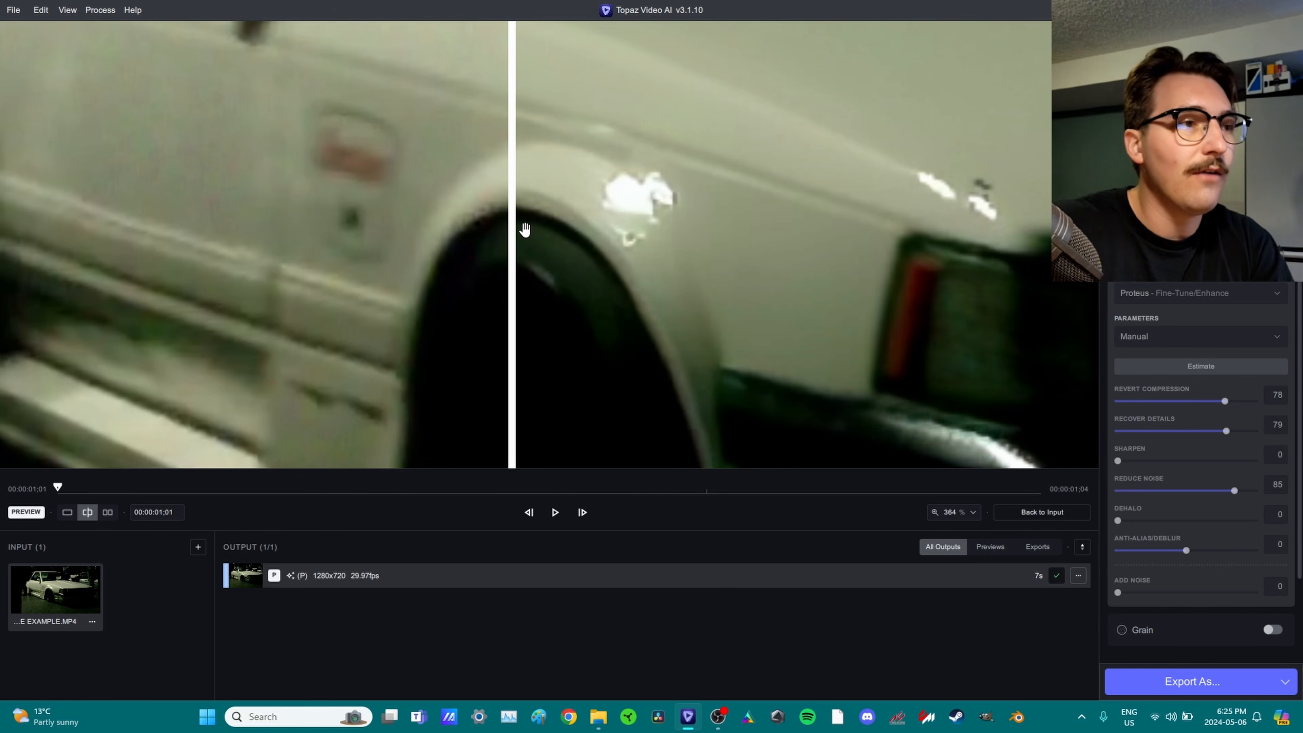
drag(514, 227, 567, 256)
scroll(667, 270, down, 3)
scroll(666, 269, down, 4)
drag(666, 269, 594, 237)
click(1247, 408)
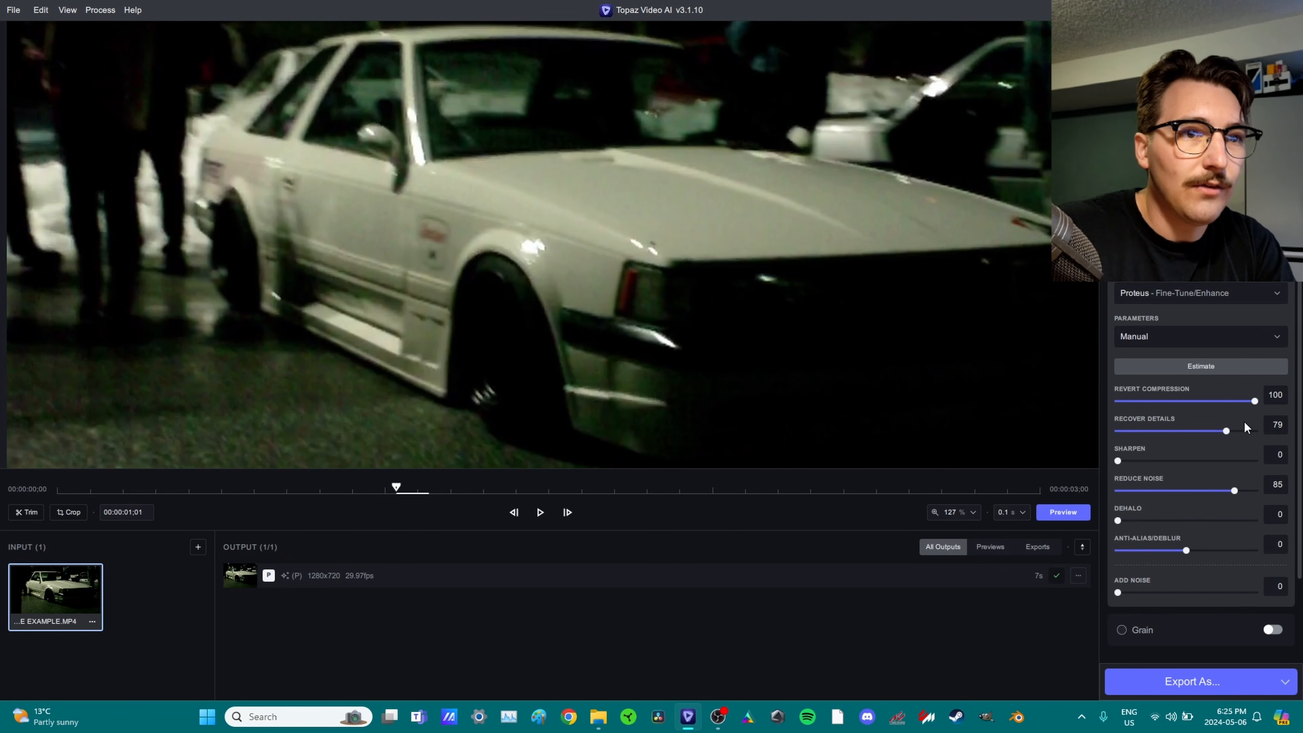
Raise Reduce Noise to 100 and render a second preview with the maxed settings.
drag(1231, 490, 1288, 492)
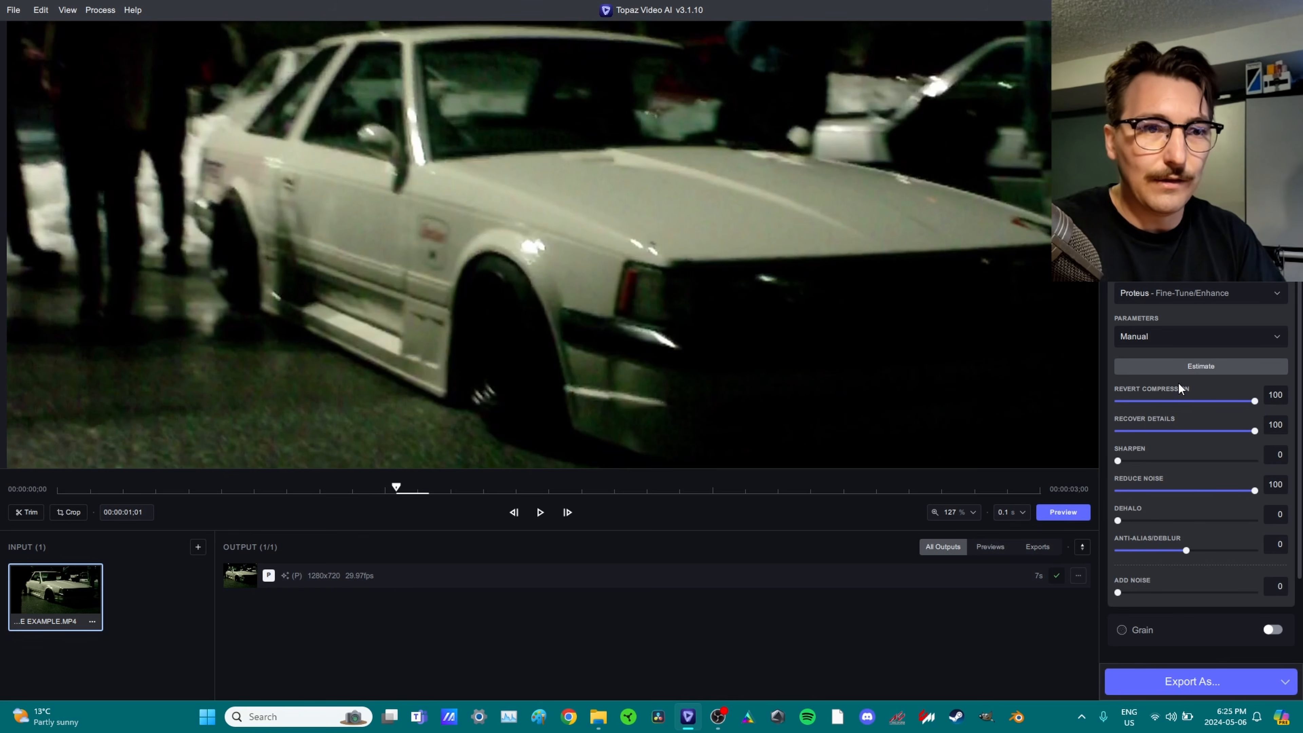
click(1072, 513)
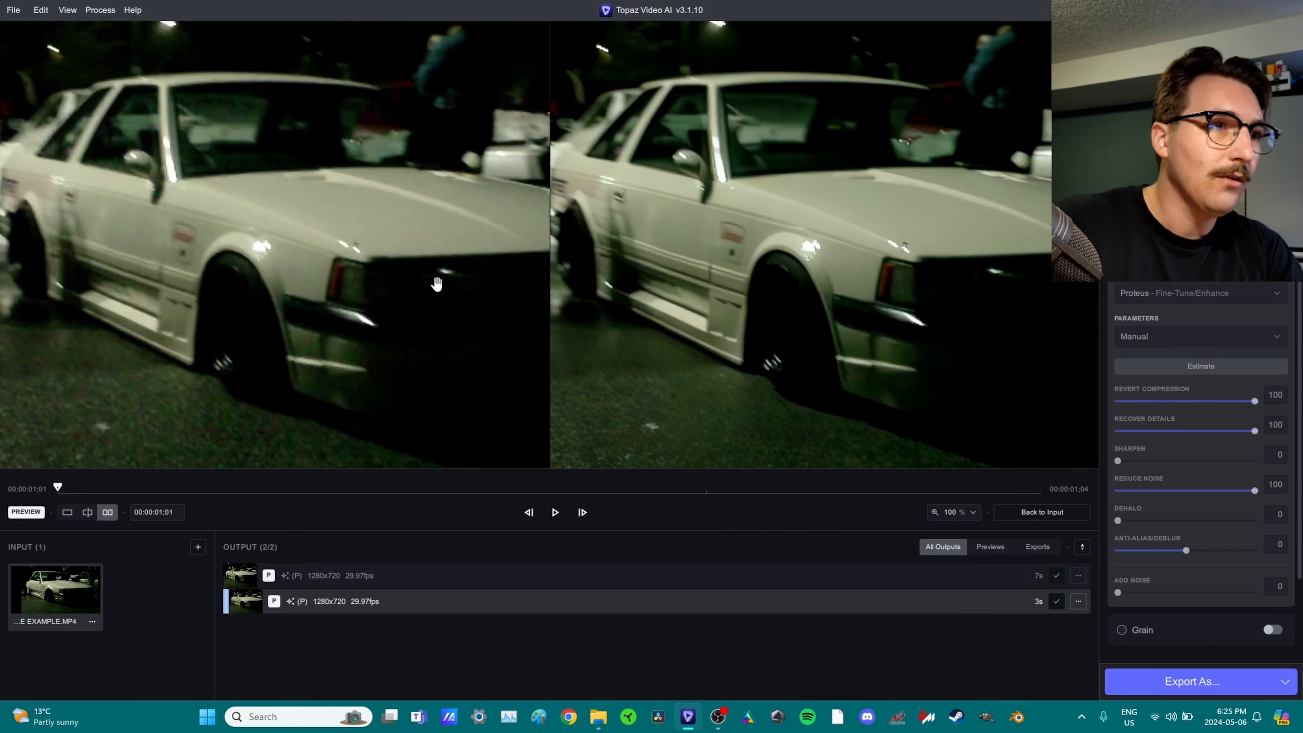
Compare the second preview in zoomed split view, sweeping the divider over the fender.
click(90, 515)
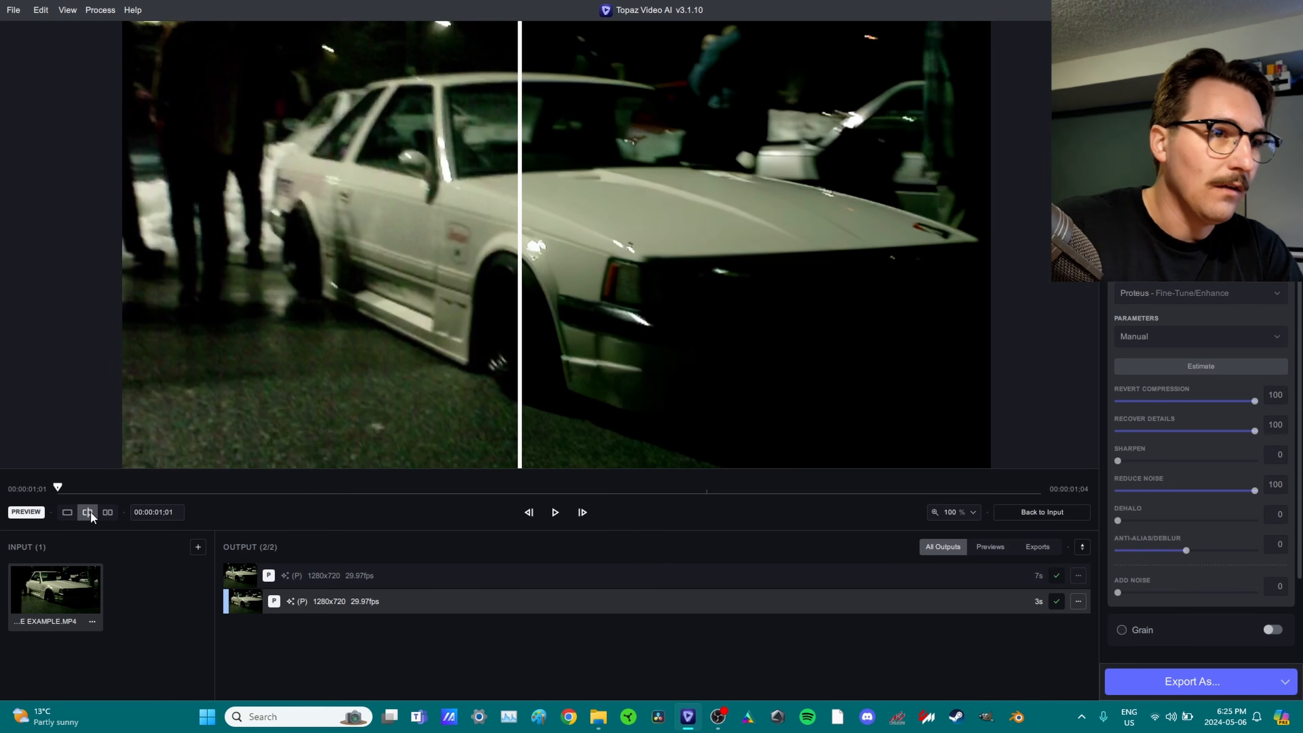
scroll(561, 239, up, 6)
scroll(401, 288, up, 2)
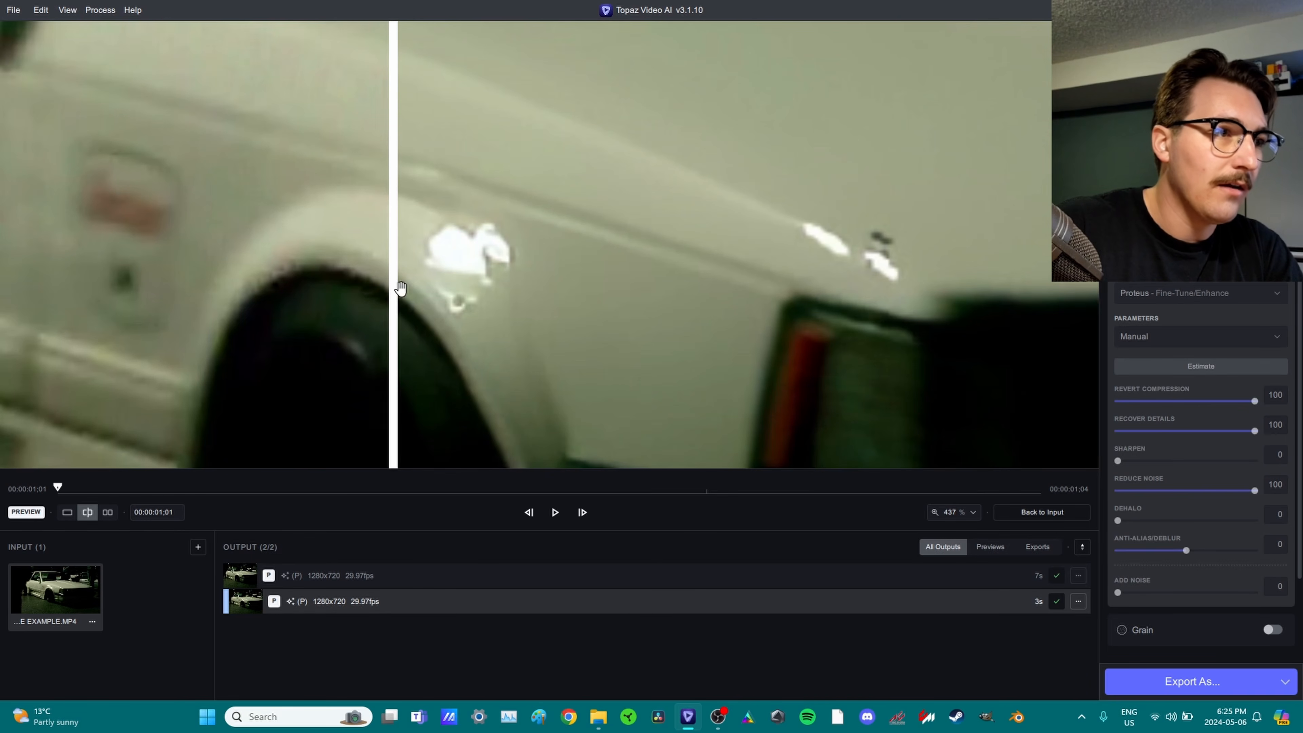
drag(393, 294, 165, 326)
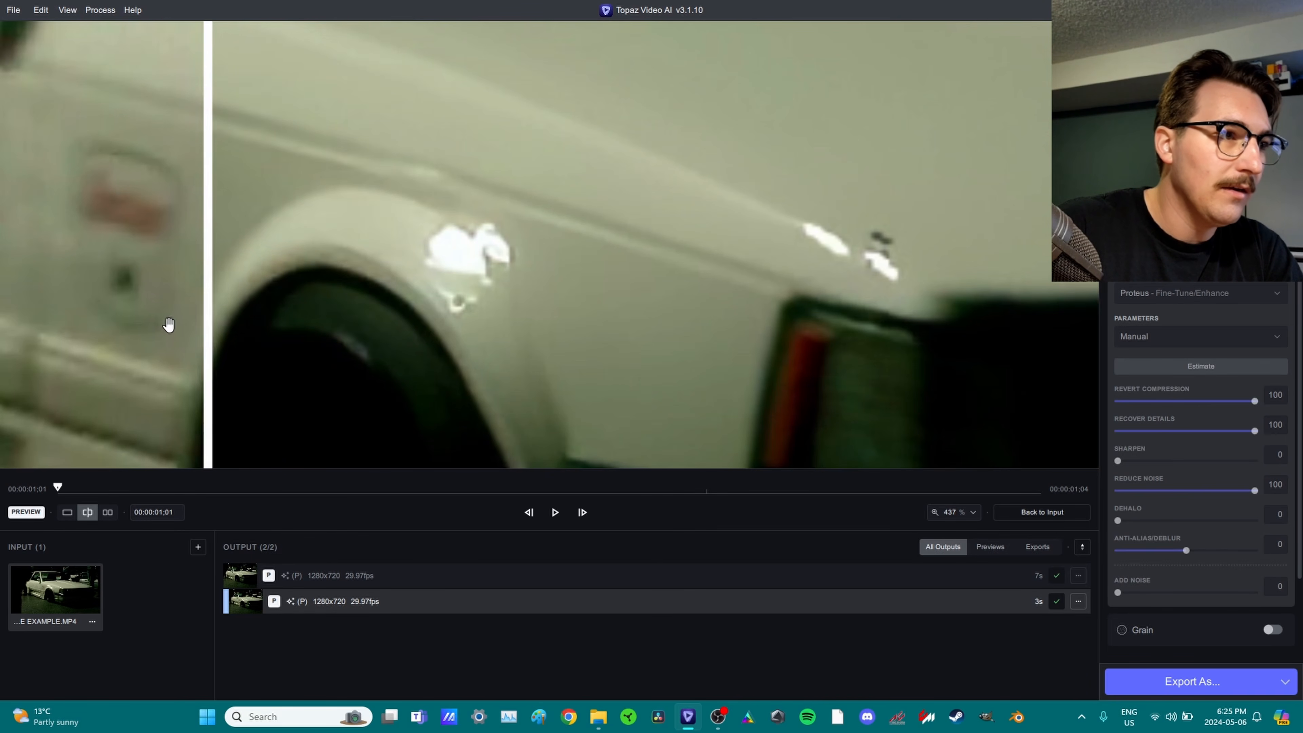
scroll(326, 311, down, 2)
scroll(326, 311, down, 2)
drag(457, 302, 602, 308)
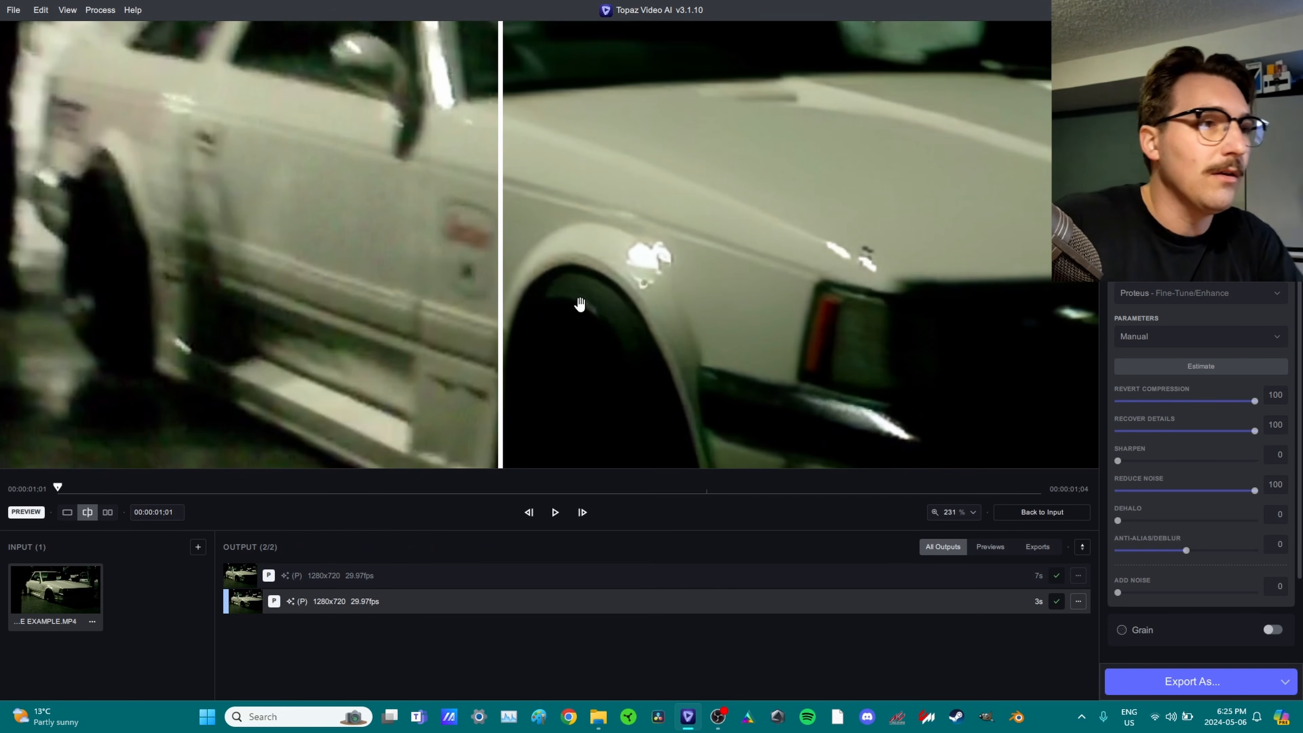
Sweep the divider across the whole car, then open the output Encoder list.
drag(498, 301, 72, 287)
scroll(447, 273, down, 5)
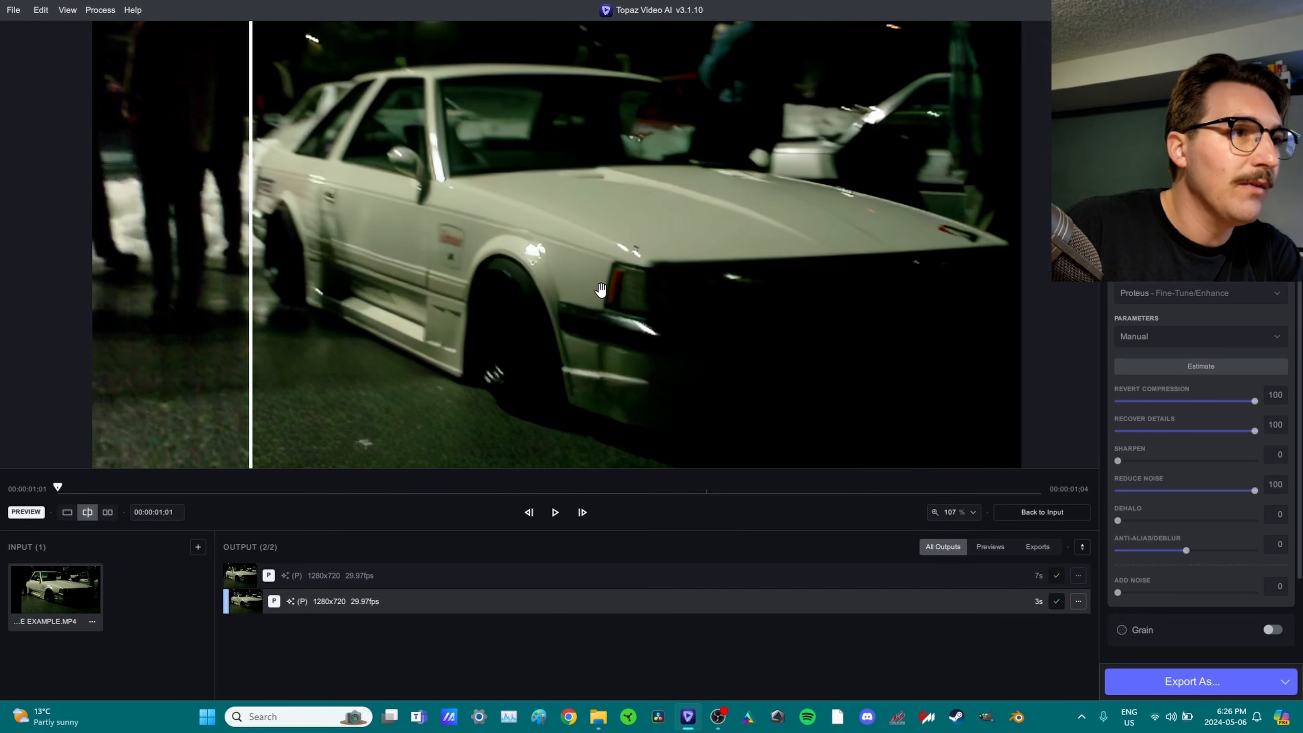
drag(309, 278, 139, 399)
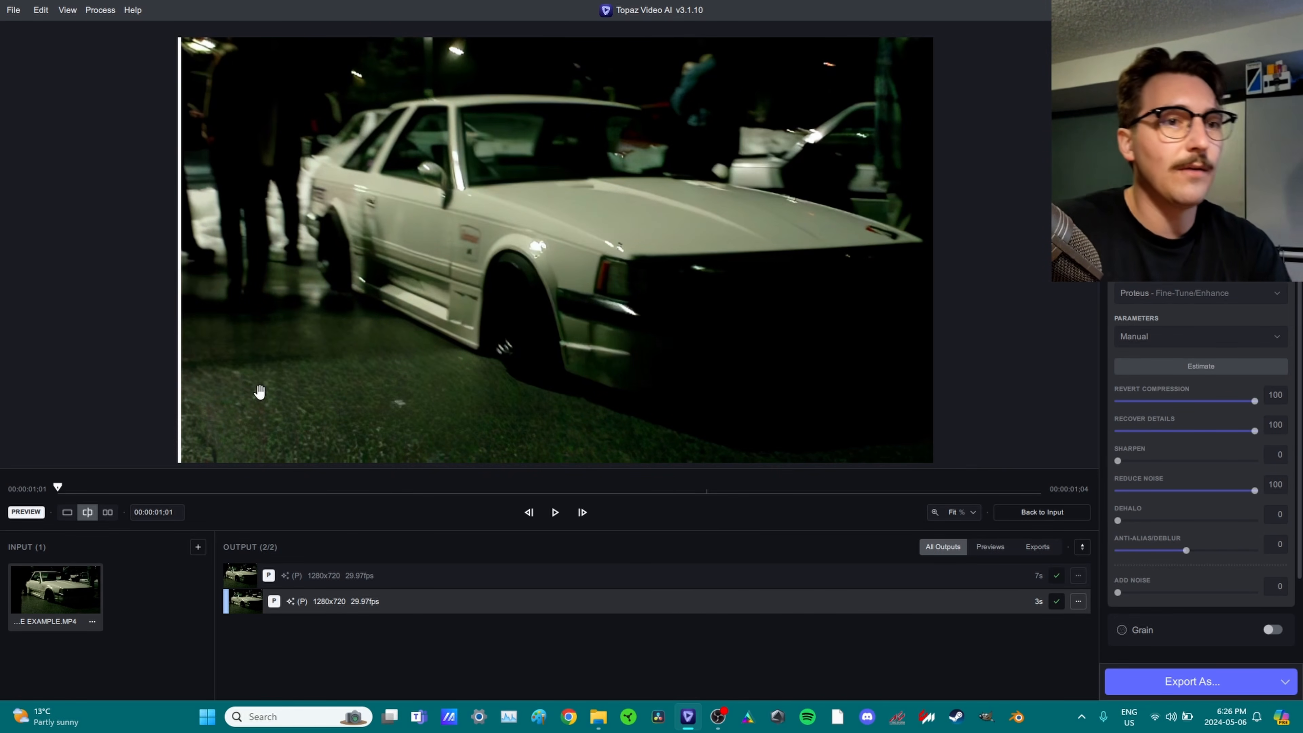
scroll(1180, 480, down, 4)
scroll(1187, 565, up, 2)
click(1185, 584)
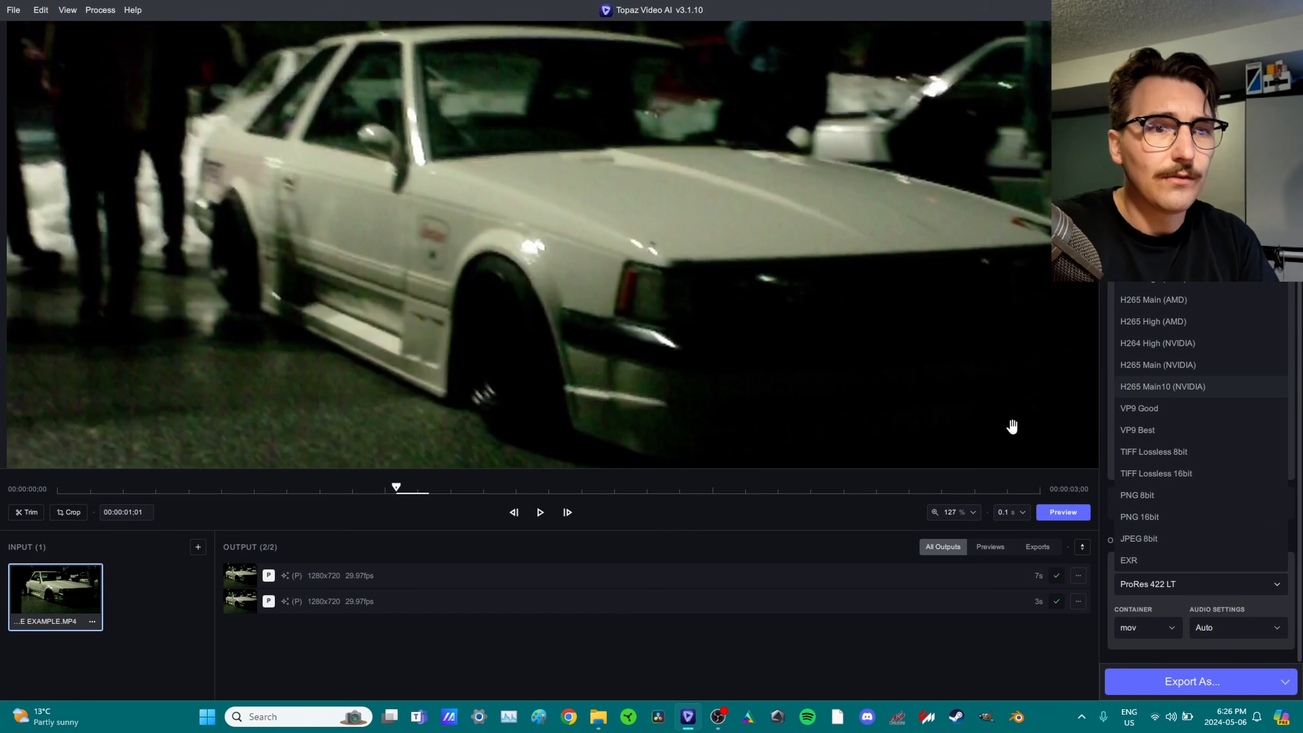
Set output to H264 High (NVIDIA) encoder, mp4 container, 12 Mb/s bitrate.
click(1197, 345)
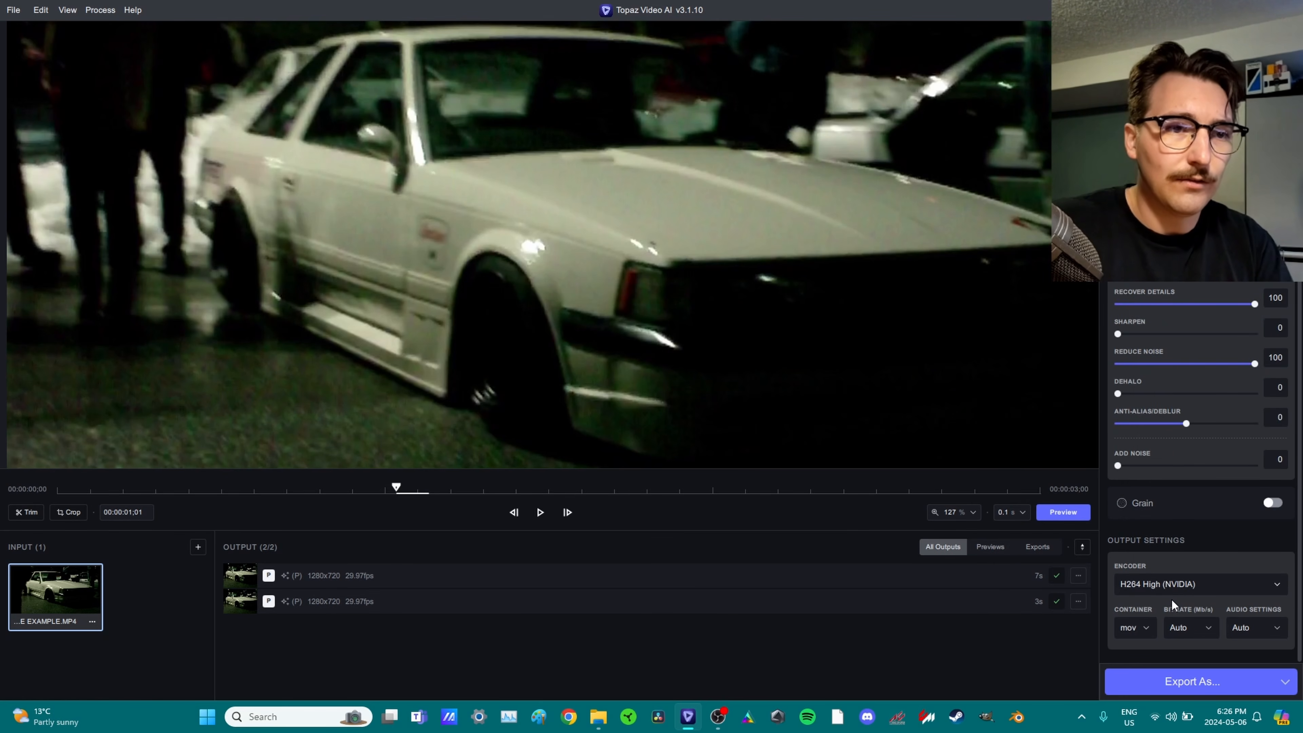
click(1144, 628)
click(1141, 599)
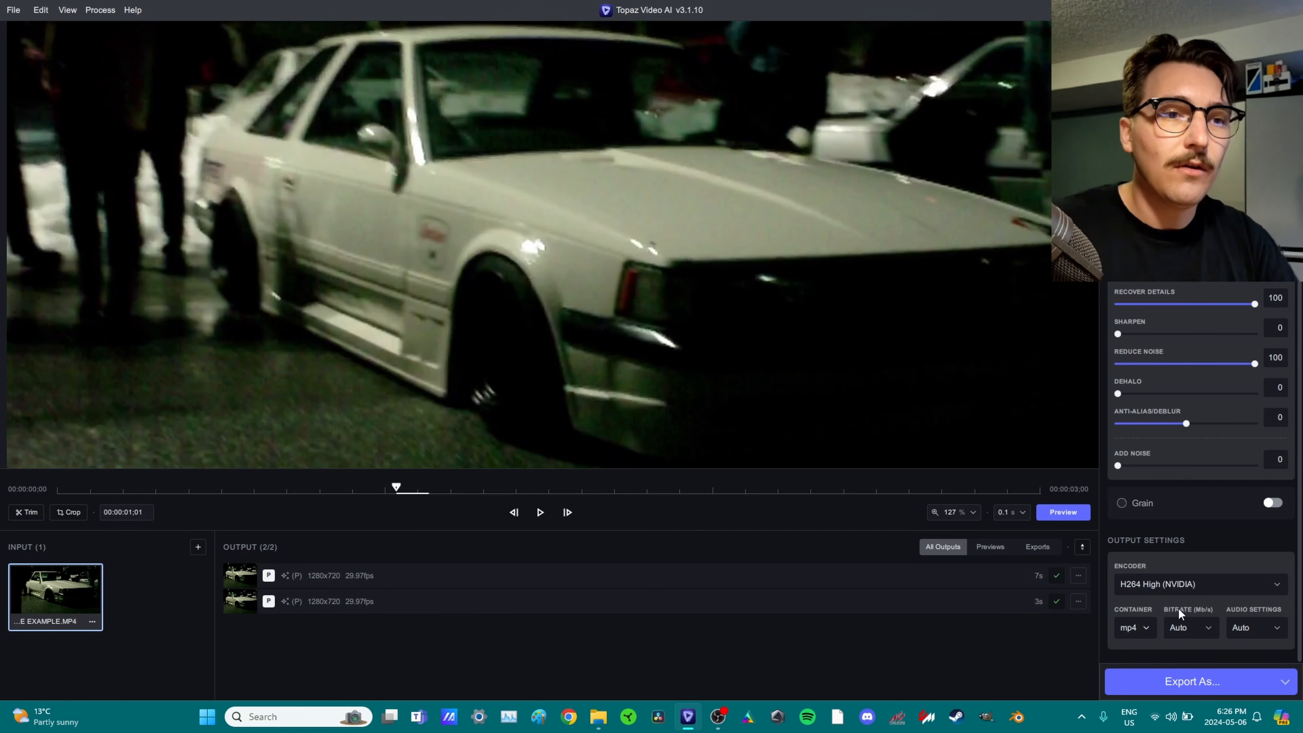
click(1205, 620)
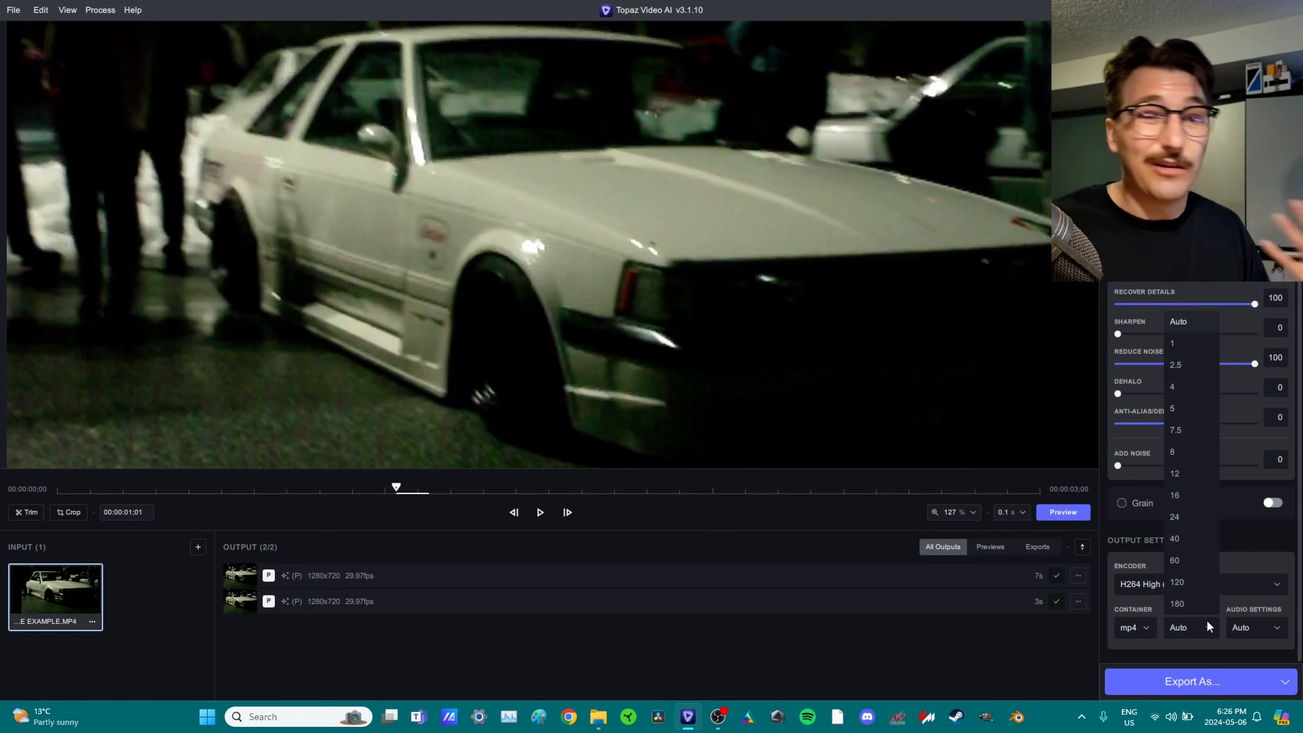
click(1180, 474)
click(1194, 634)
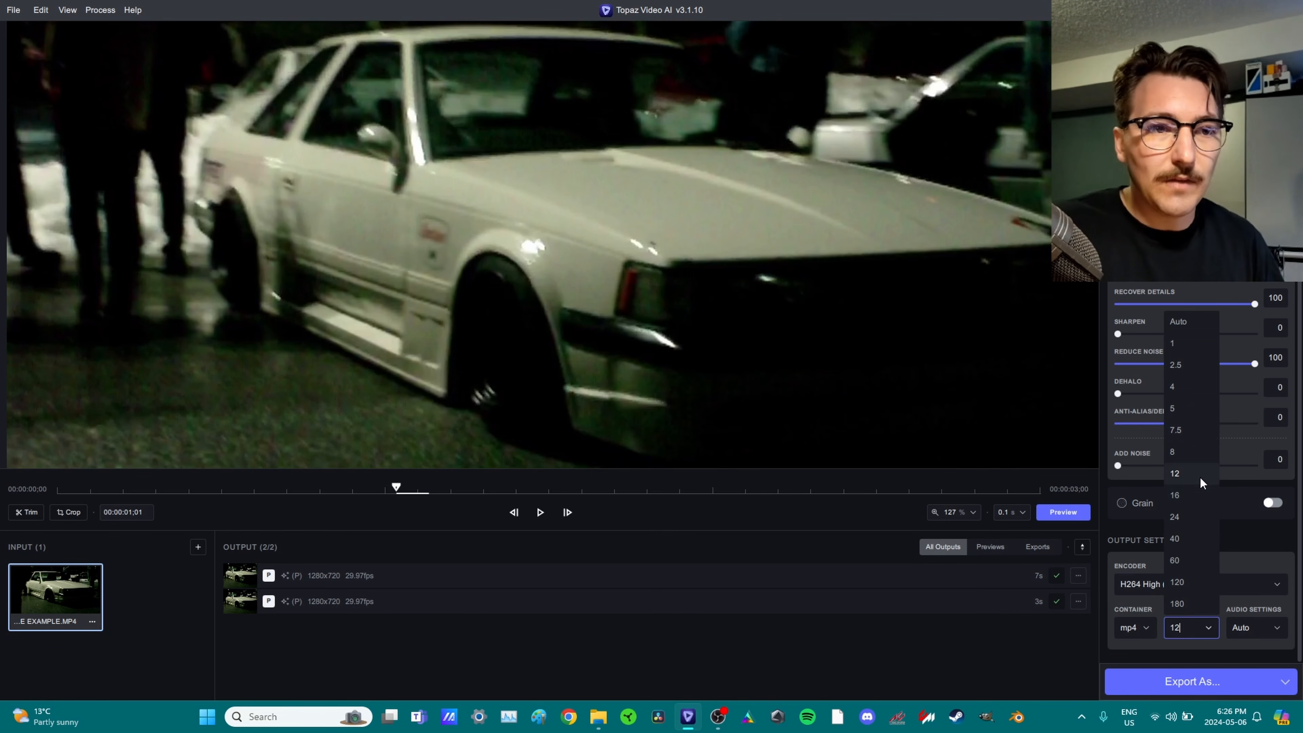
click(1198, 474)
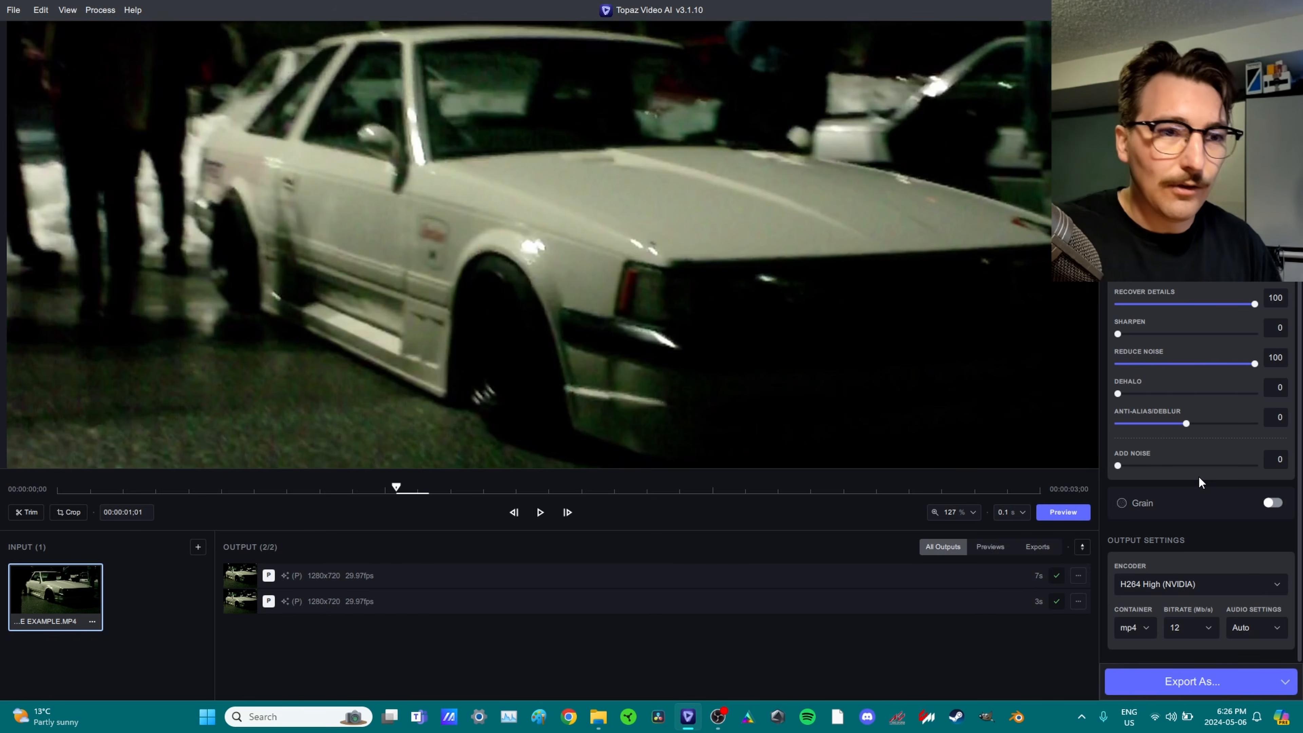
Export the enhanced clip, close the input, and return to the example clips folder.
click(1229, 685)
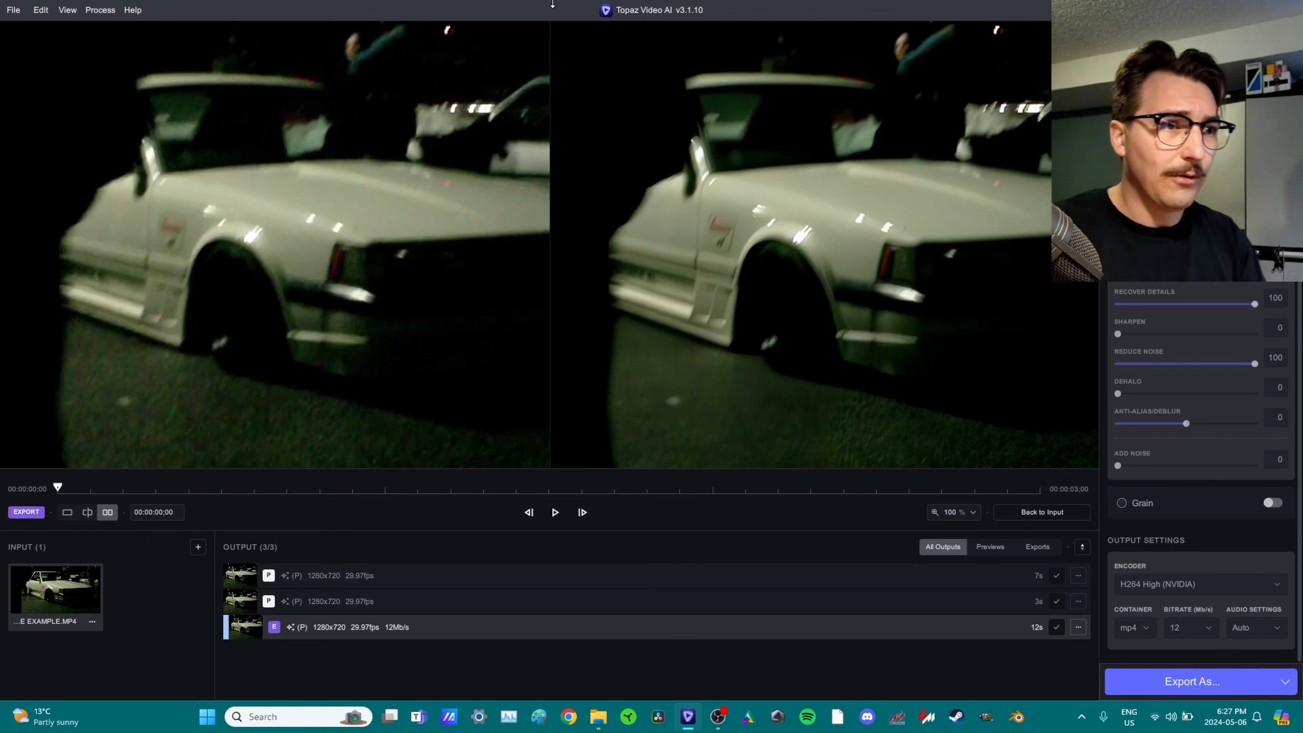
click(93, 620)
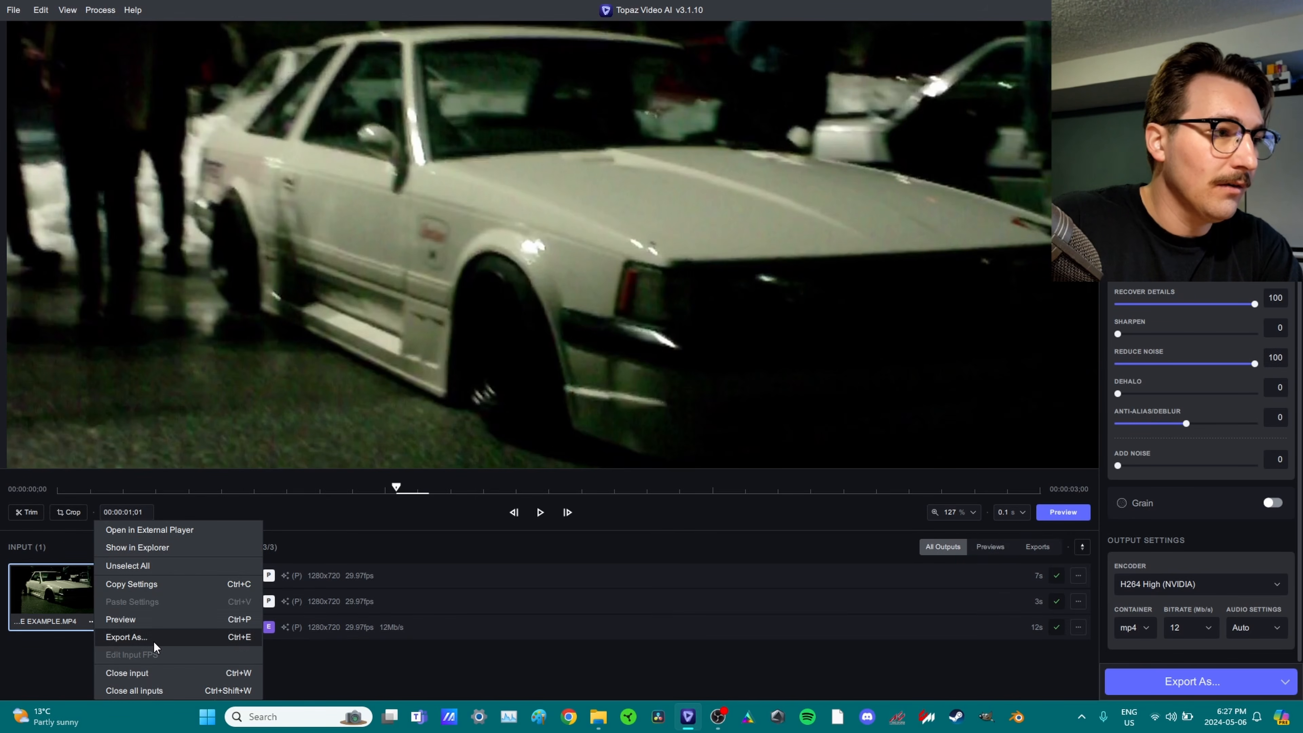
click(155, 671)
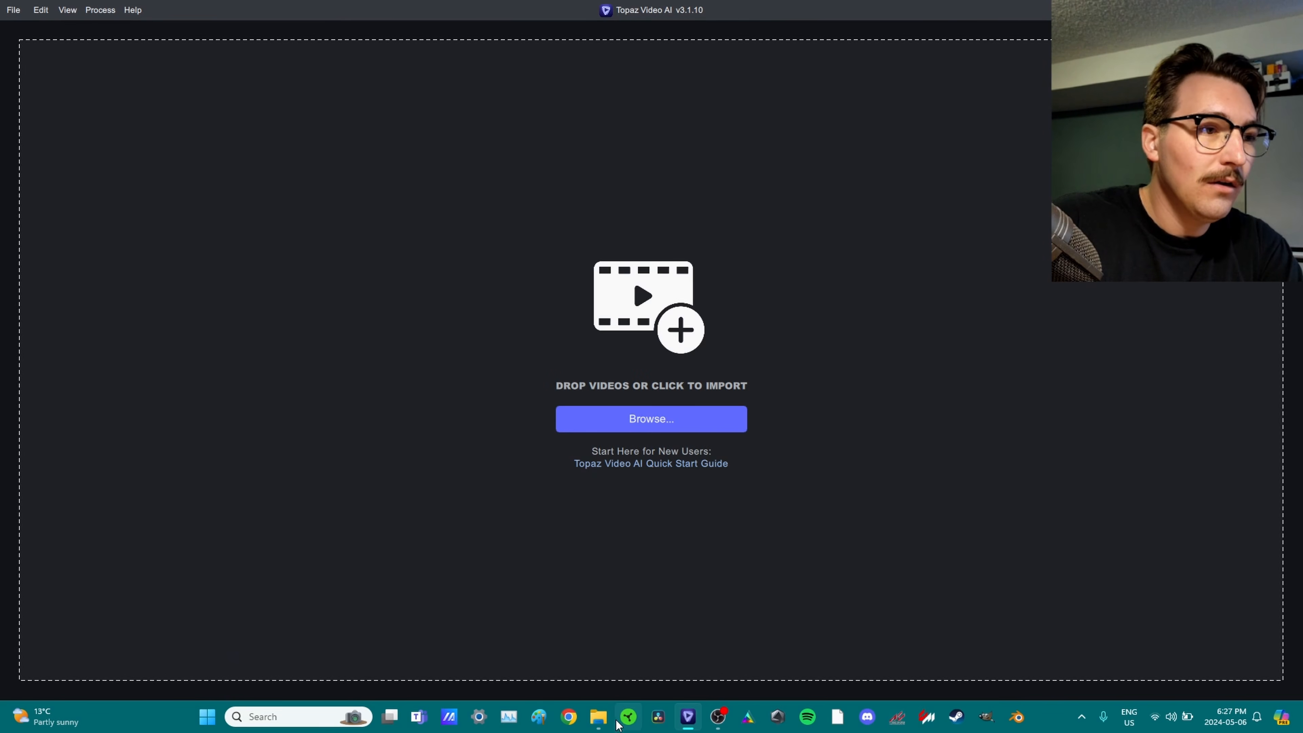
click(599, 716)
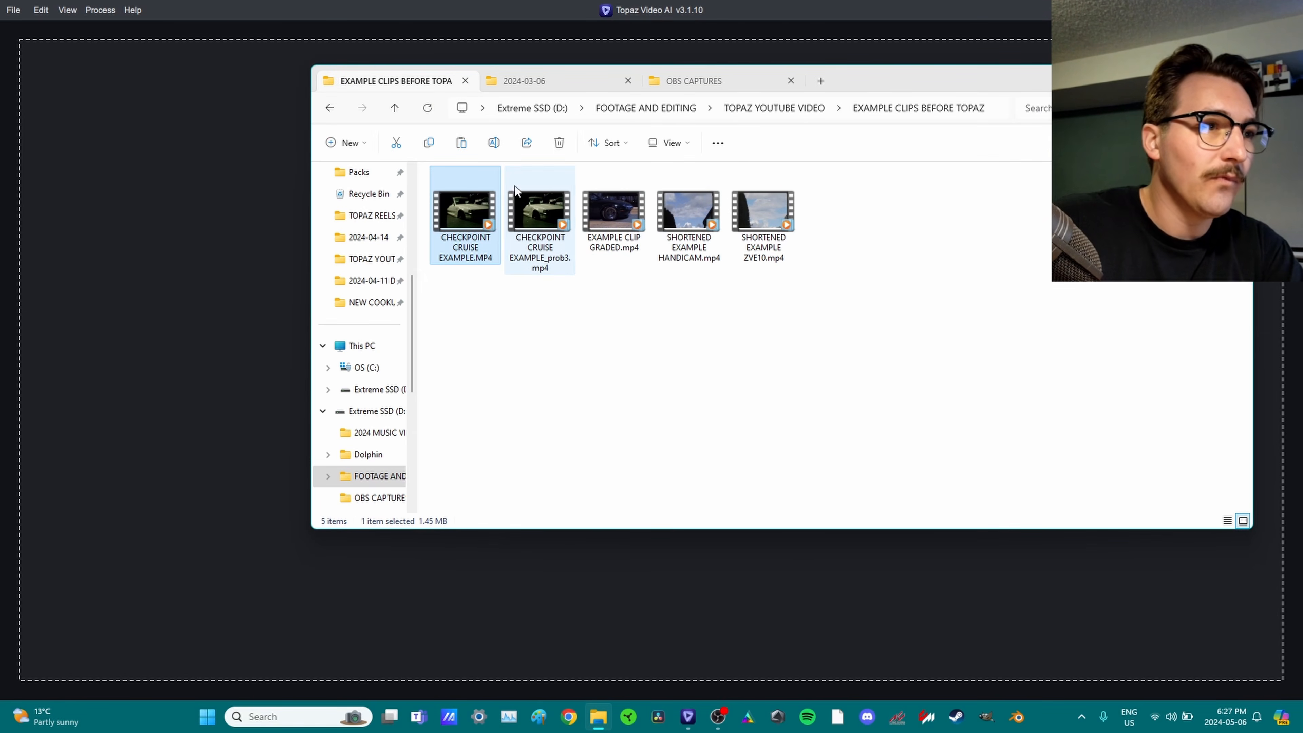
Open CHECKPOINT CRUISE EXAMPLE_prob3.mp4 in Windows Media Player and watch it full screen.
double_click(537, 215)
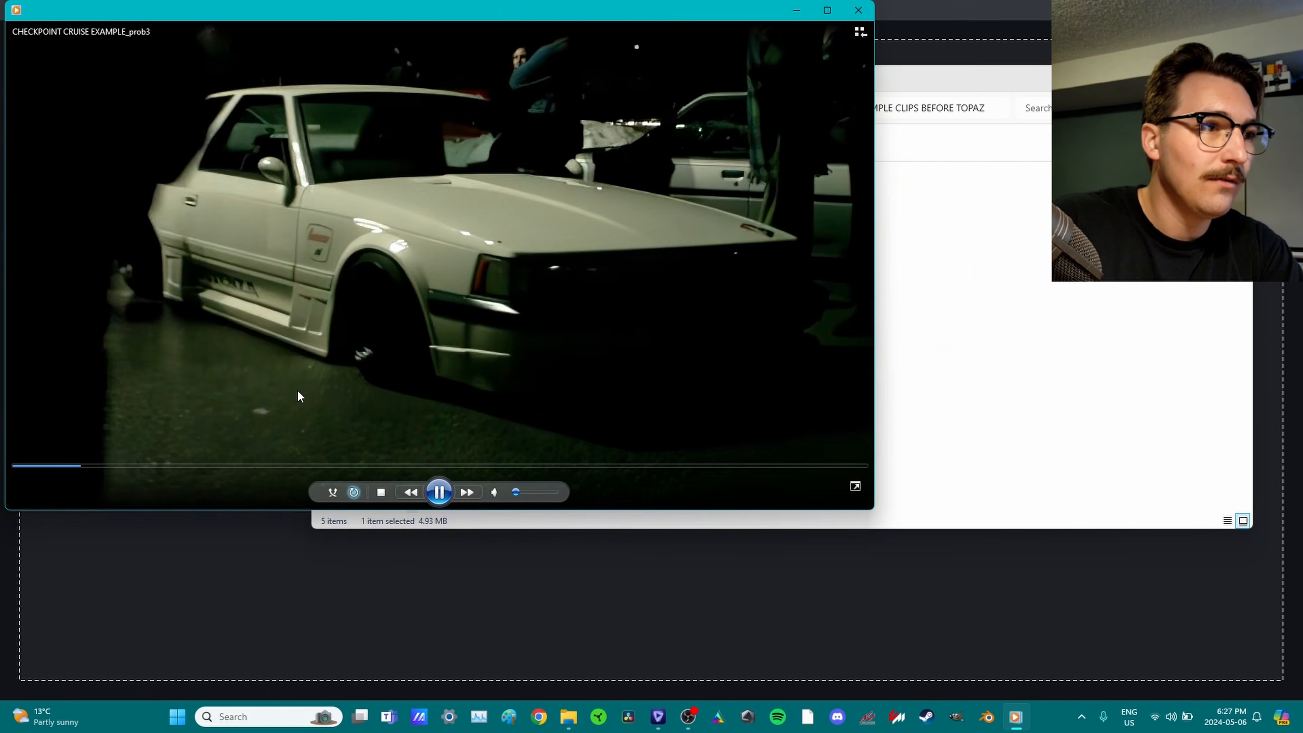
double_click(300, 396)
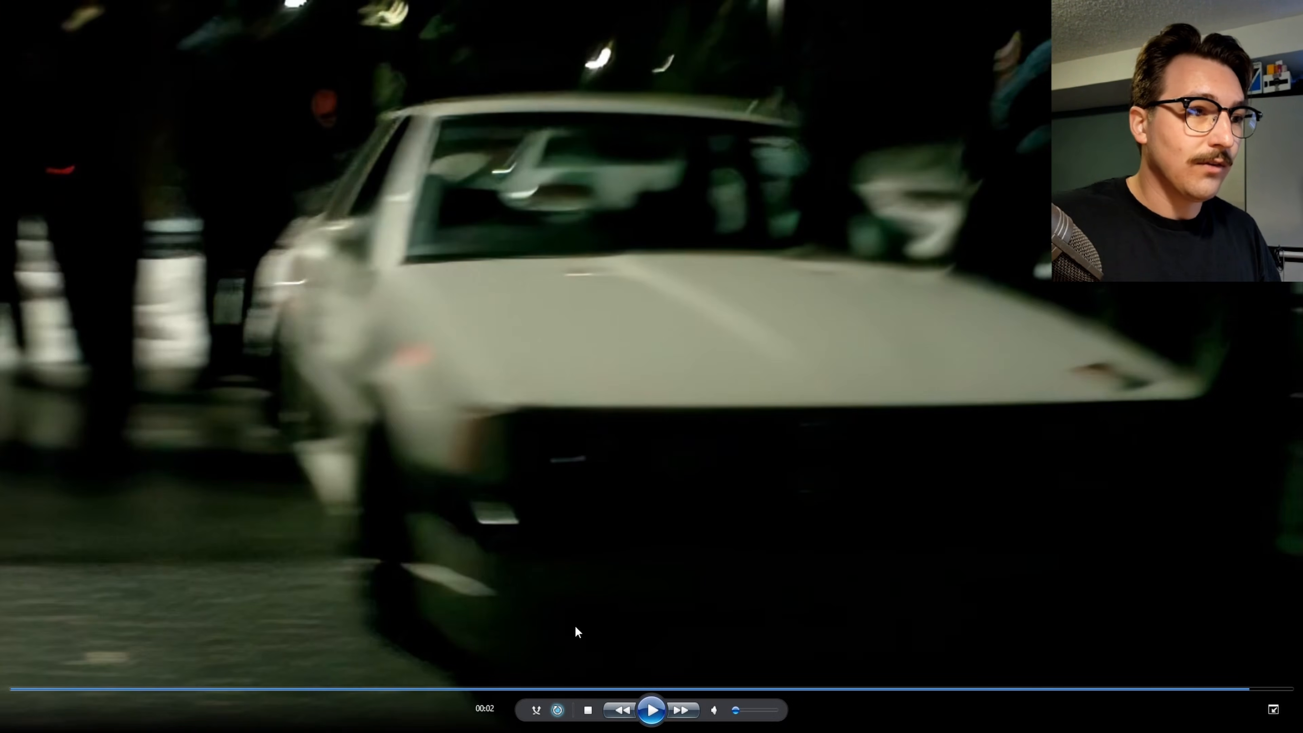
Replay and pause the clip to review it, close Media Player, and load EXAMPLE CLIP GRADED.mp4 into Topaz.
click(656, 715)
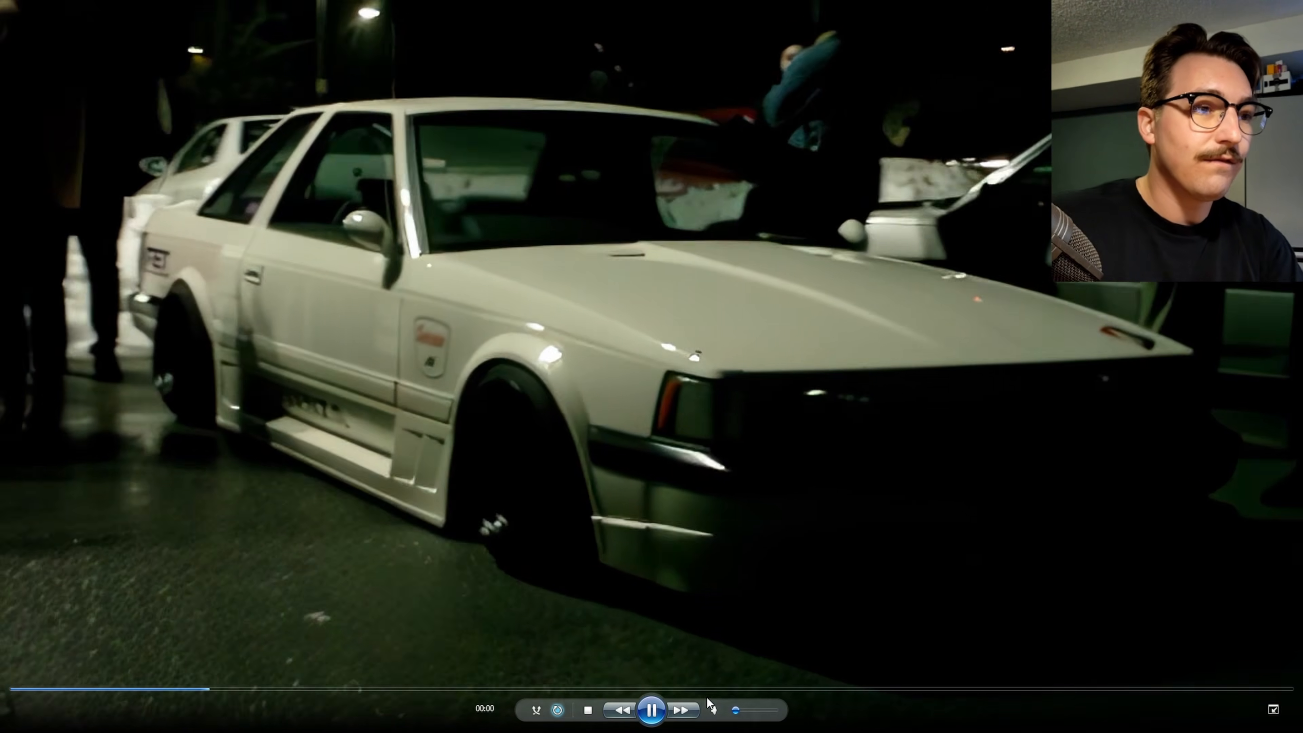
click(654, 711)
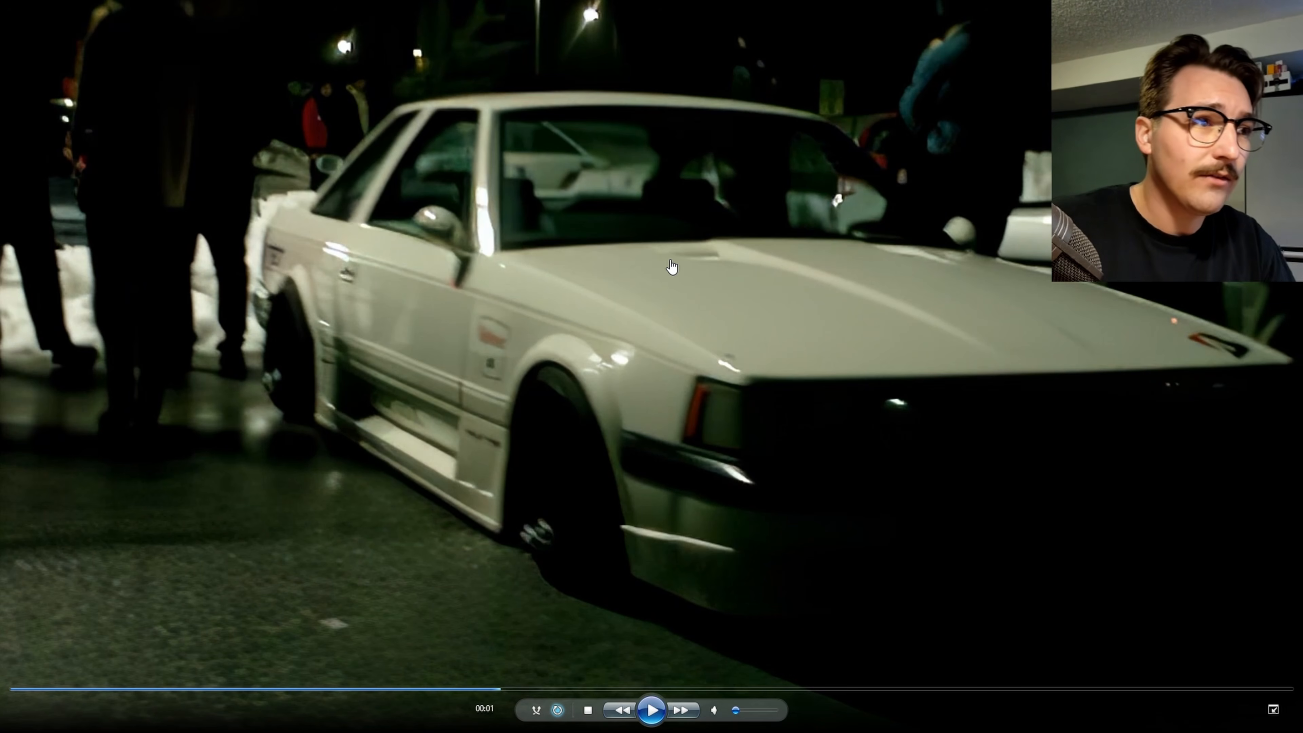
click(652, 711)
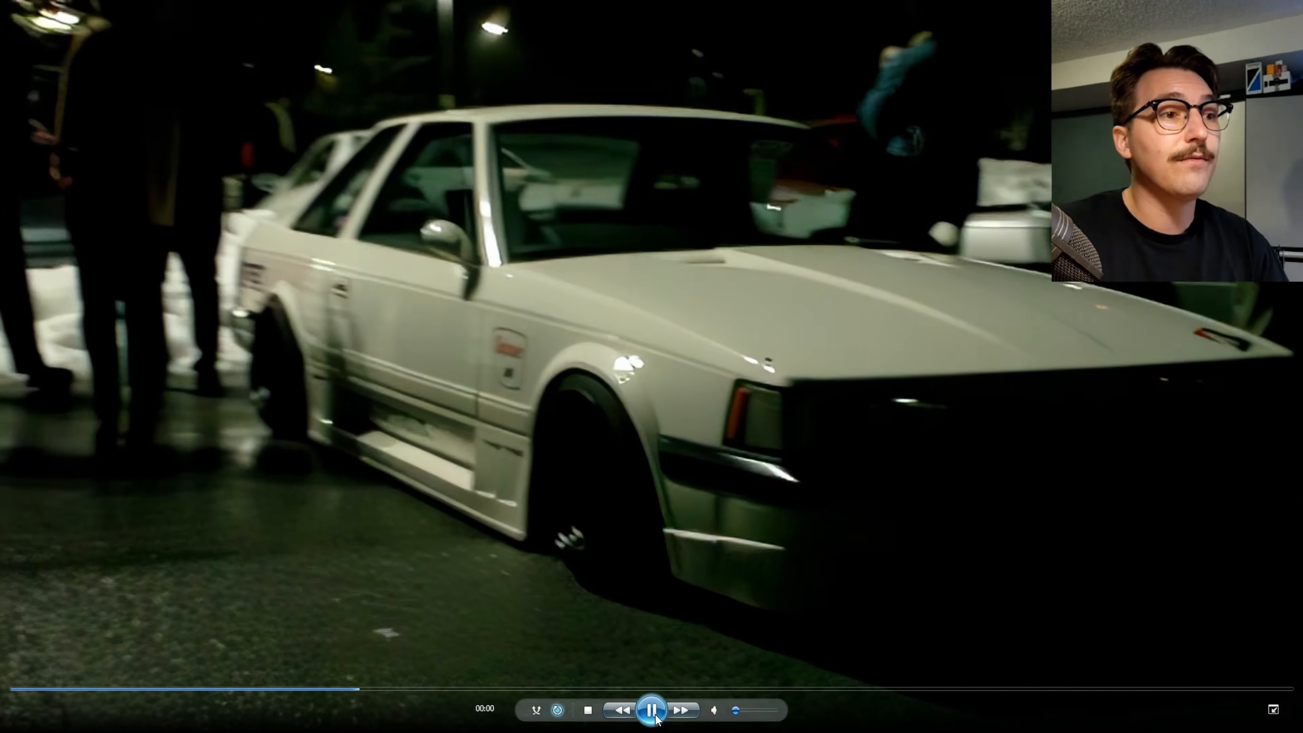
click(657, 716)
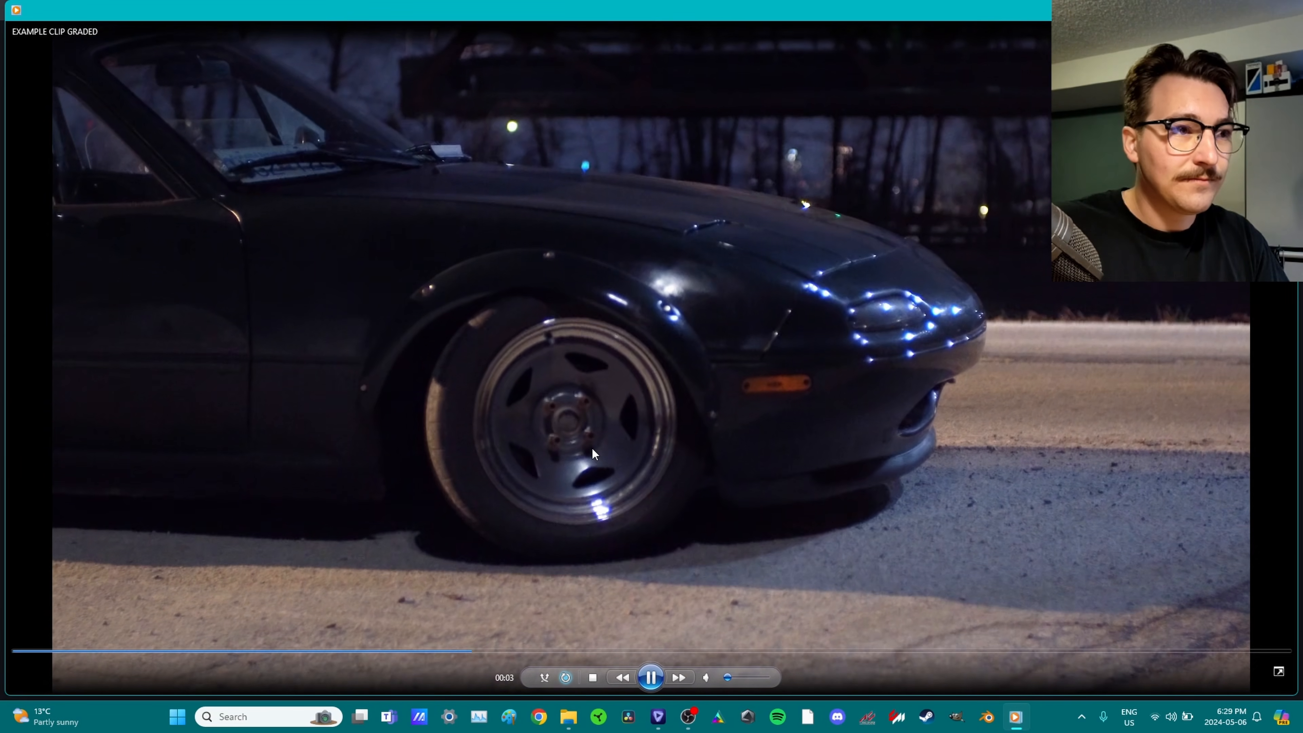
click(1285, 10)
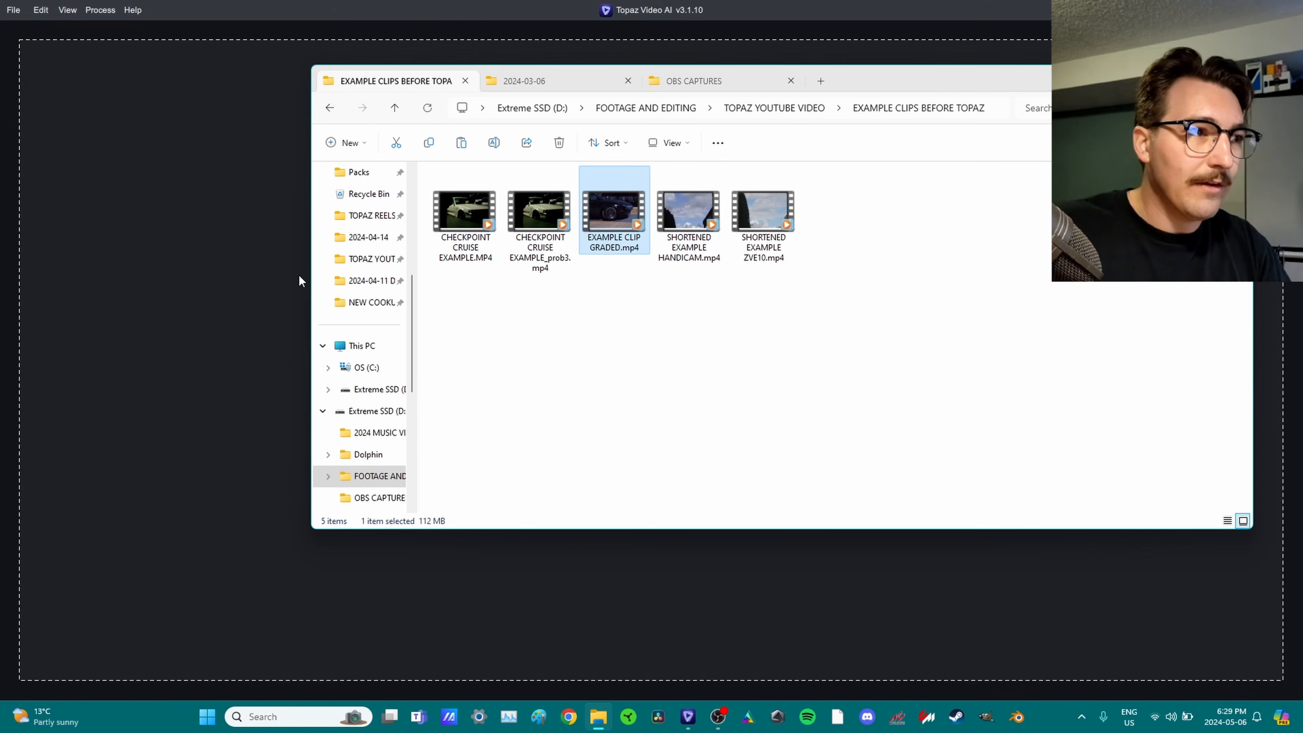
drag(300, 280, 129, 288)
Turn on enhancement for the graded clip and switch Proteus parameters to Manual.
click(817, 648)
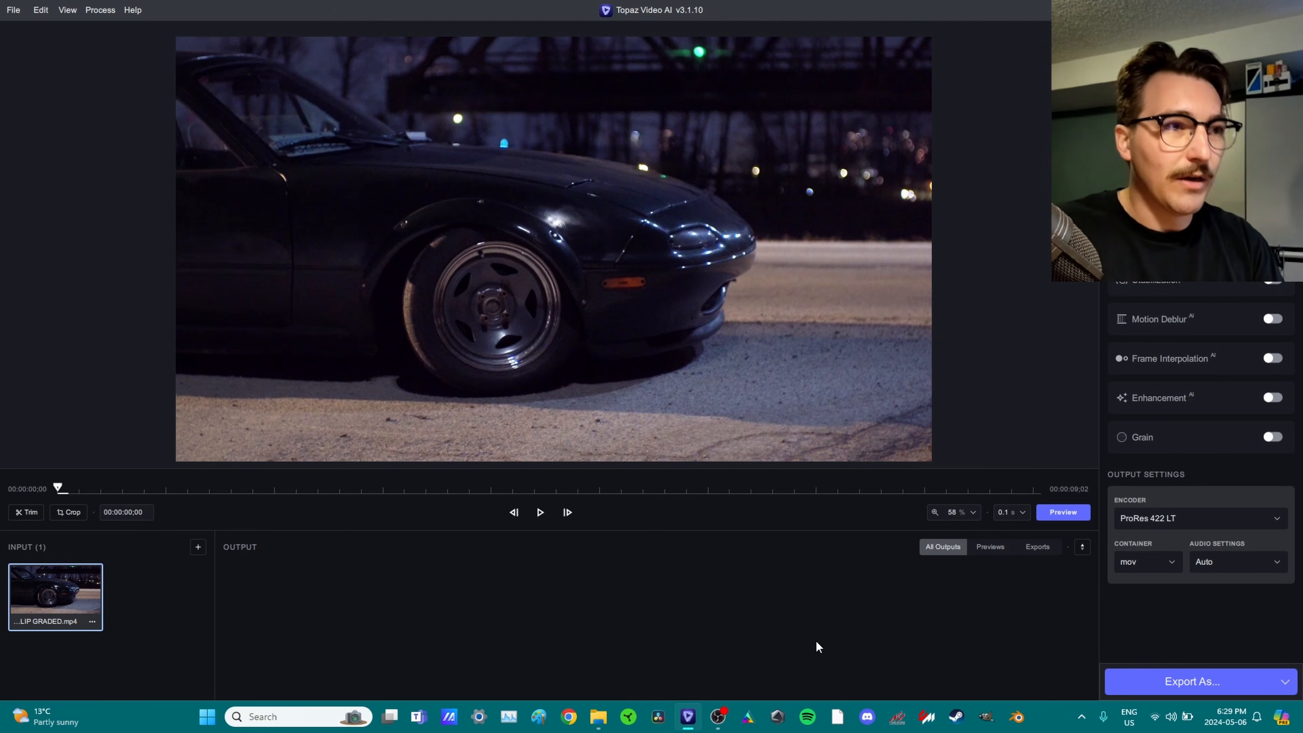
click(1191, 277)
click(1190, 277)
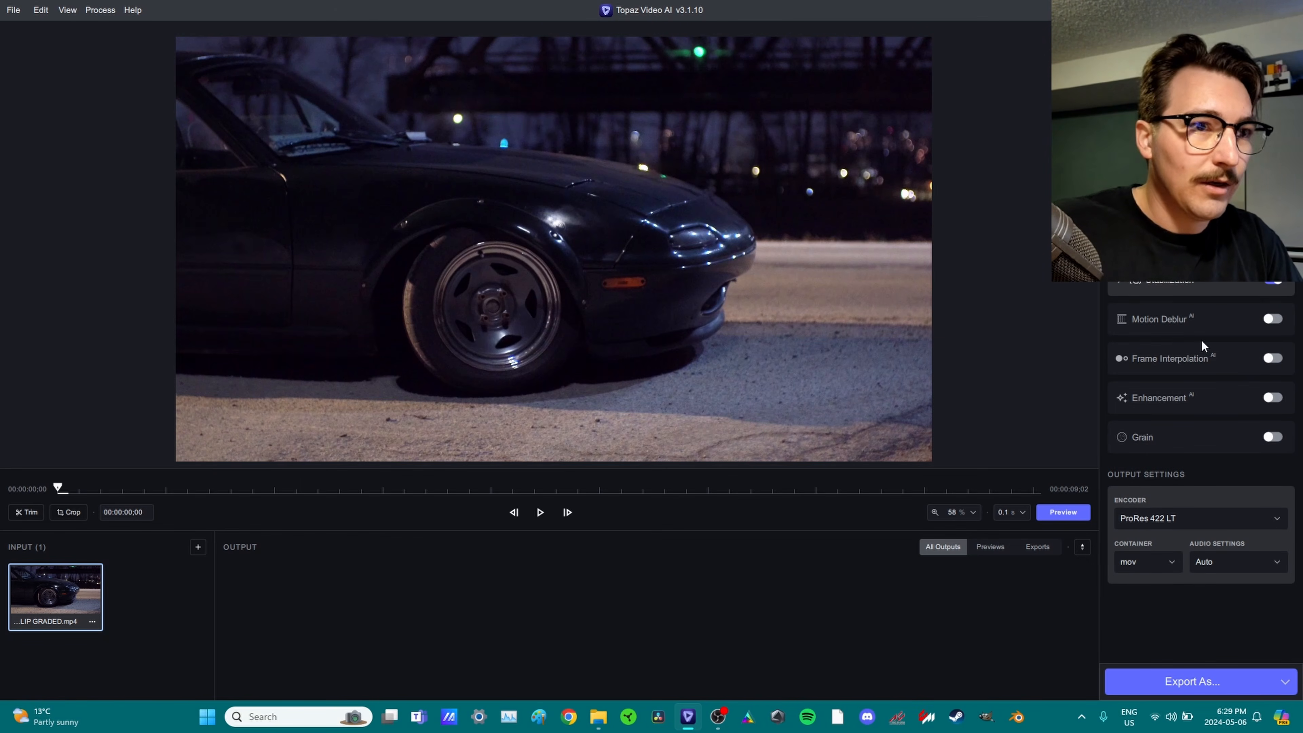
click(1204, 397)
scroll(1203, 396, down, 2)
click(1197, 411)
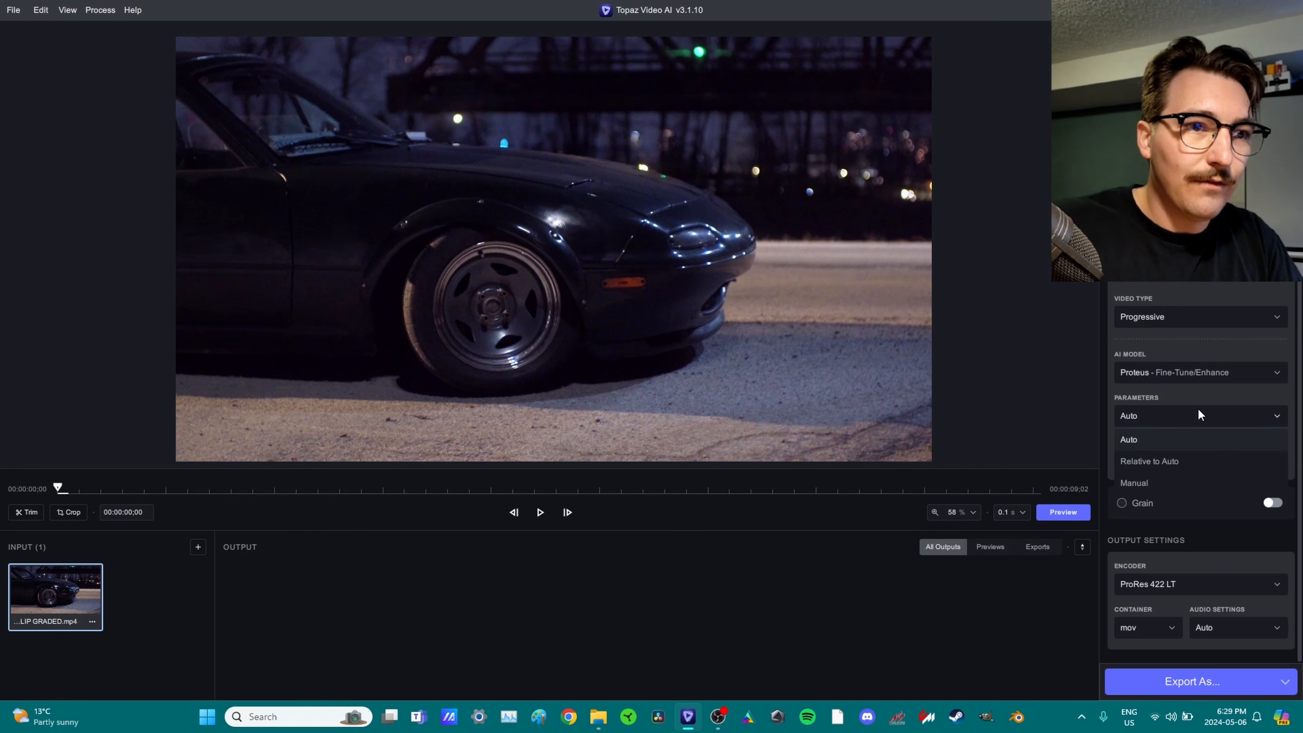
click(1172, 482)
Set Revert Compression to 66, Recover Details to 68 and Reduce Noise to 86.
click(1219, 483)
drag(1220, 486, 1207, 512)
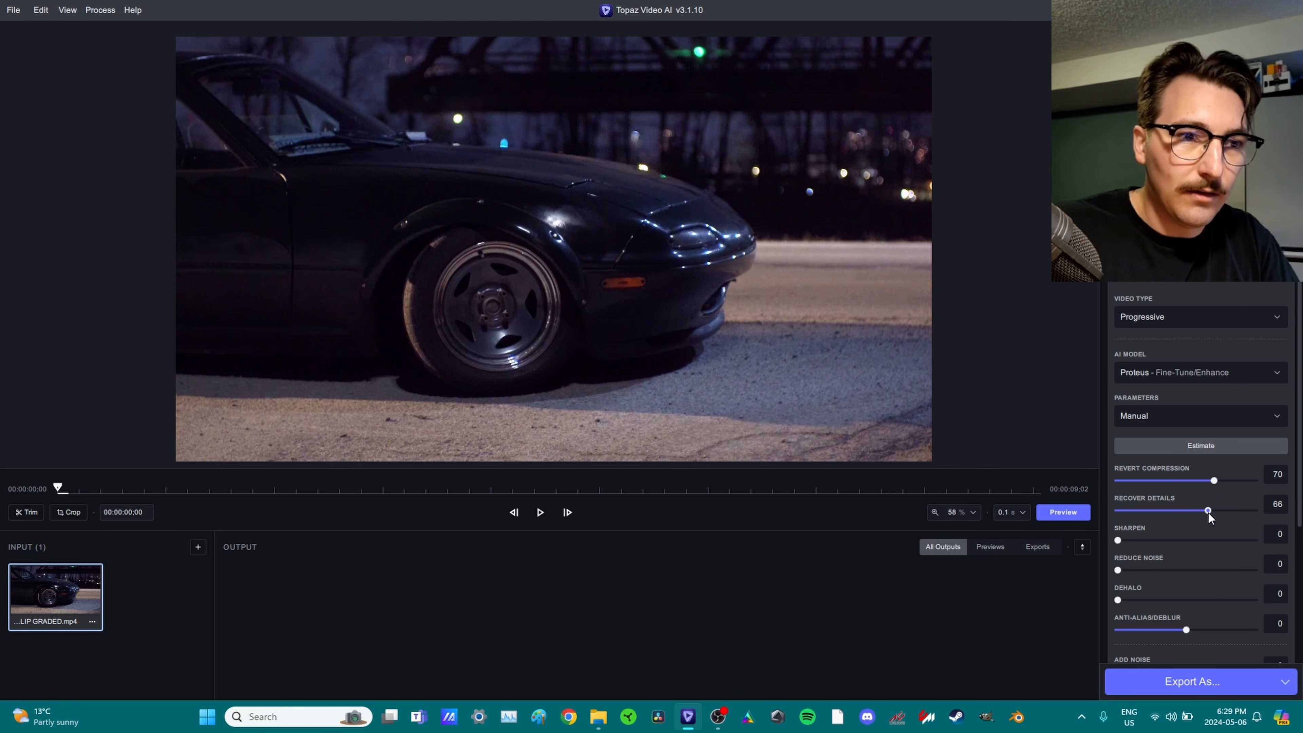
drag(1209, 479, 1203, 480)
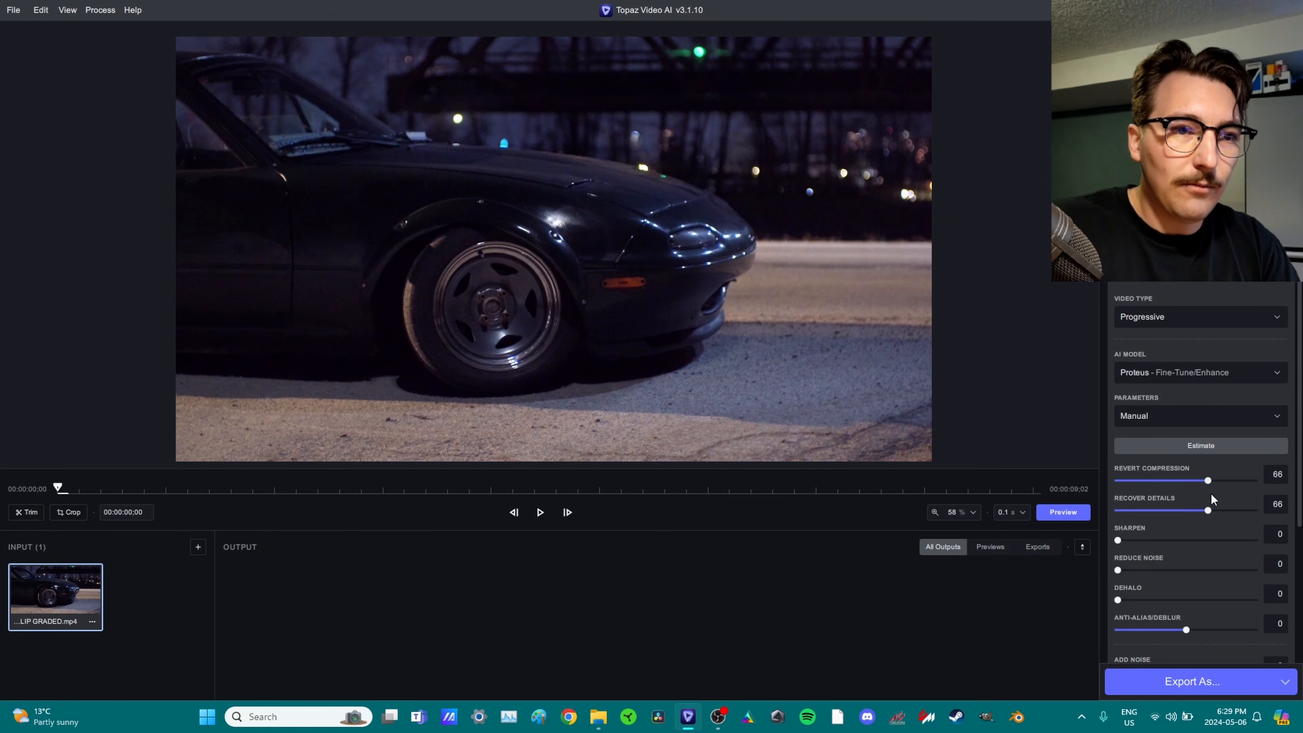
click(1211, 510)
drag(1173, 570, 1227, 572)
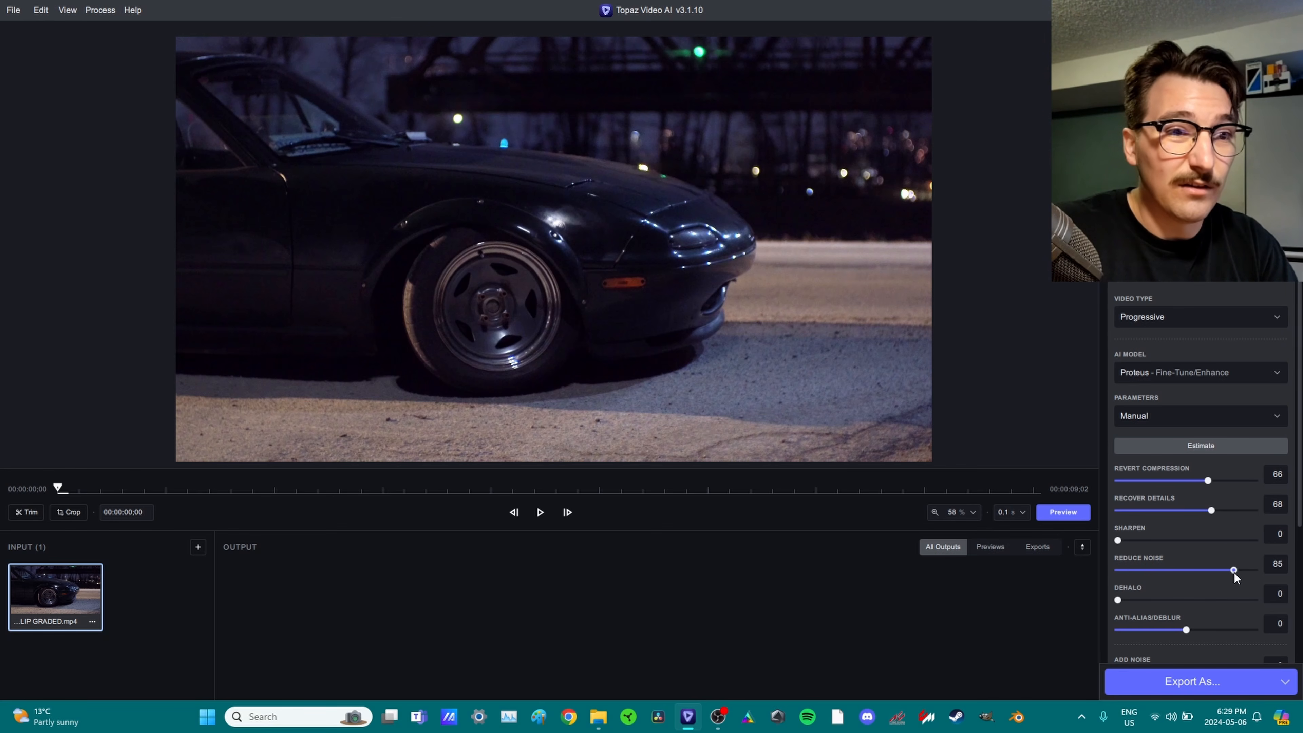
Render a preview of the manual settings and show it in before/after split view.
click(1071, 512)
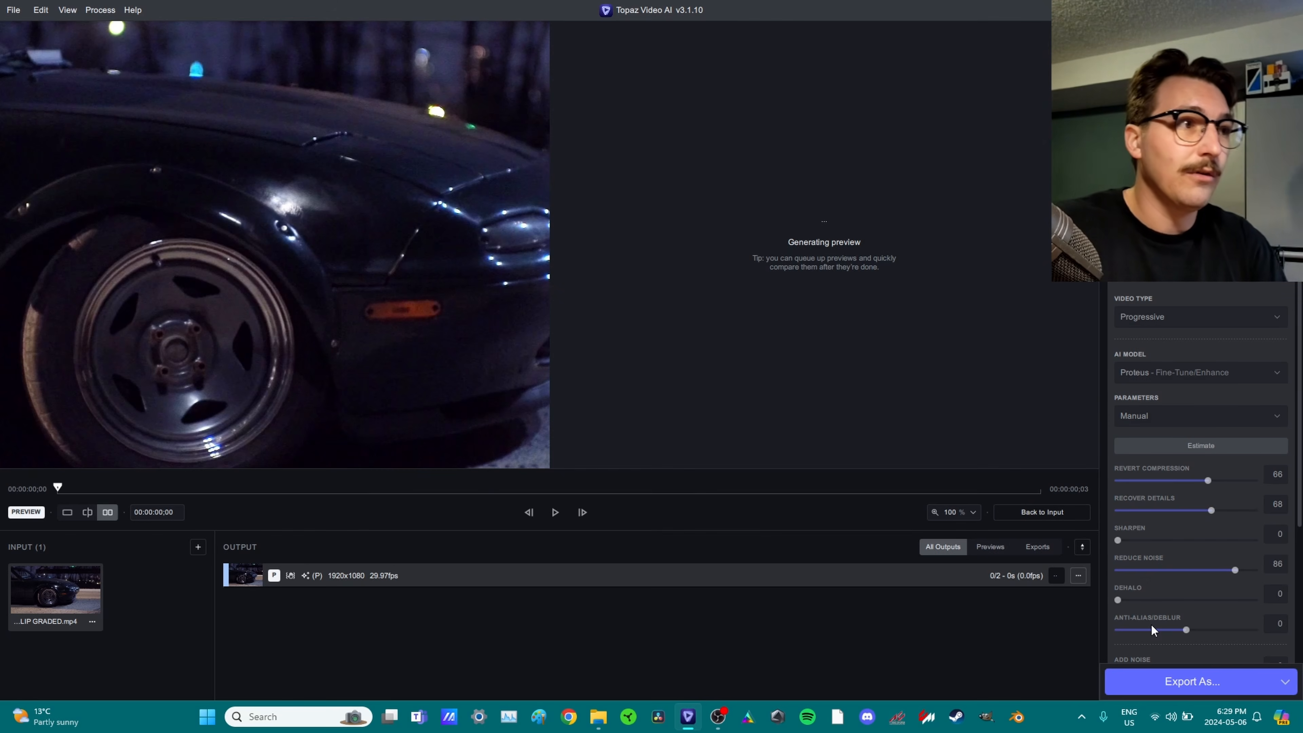
scroll(771, 372, up, 3)
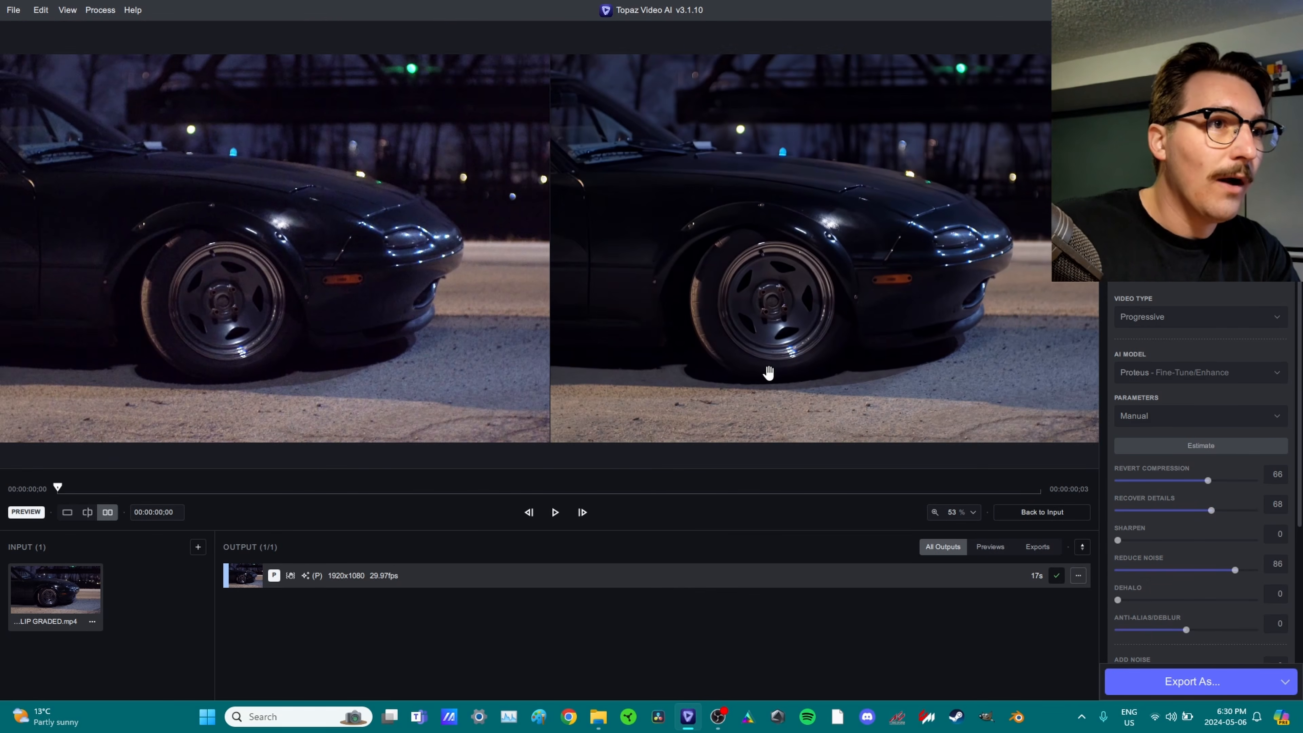
click(87, 512)
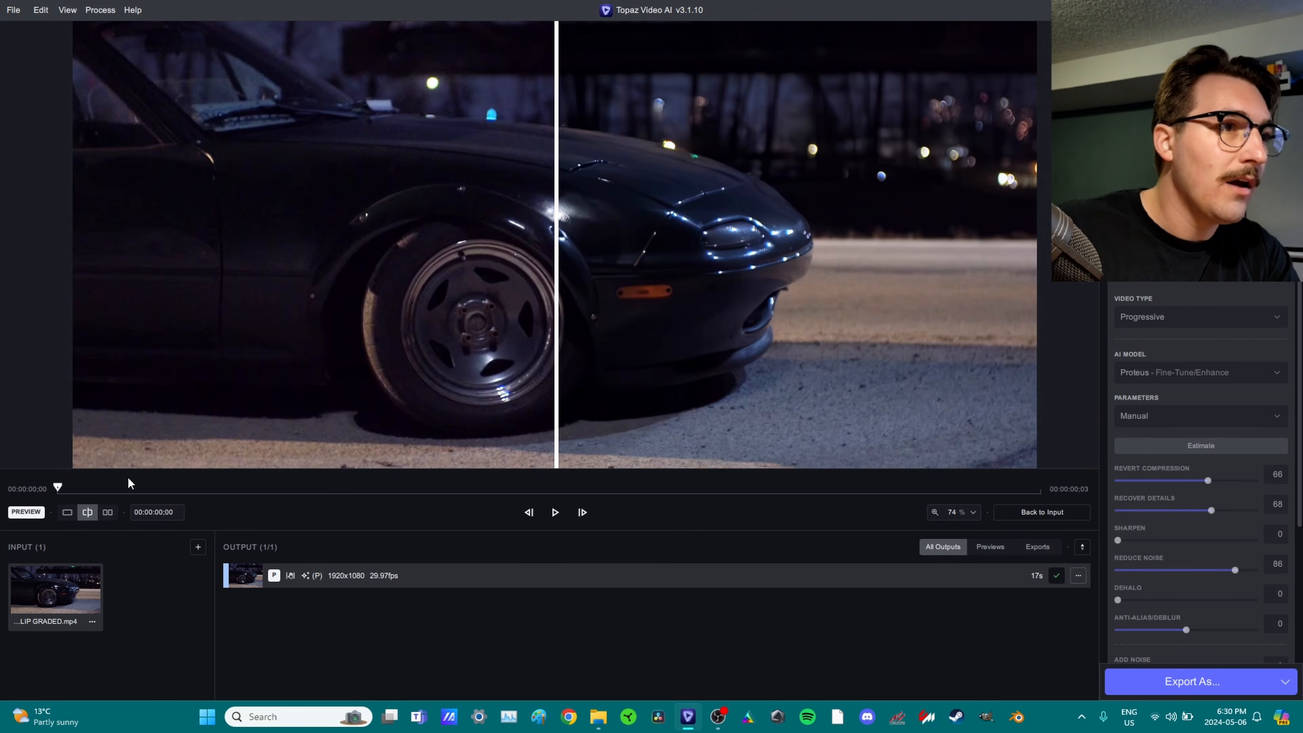
scroll(600, 253, up, 5)
scroll(599, 253, down, 5)
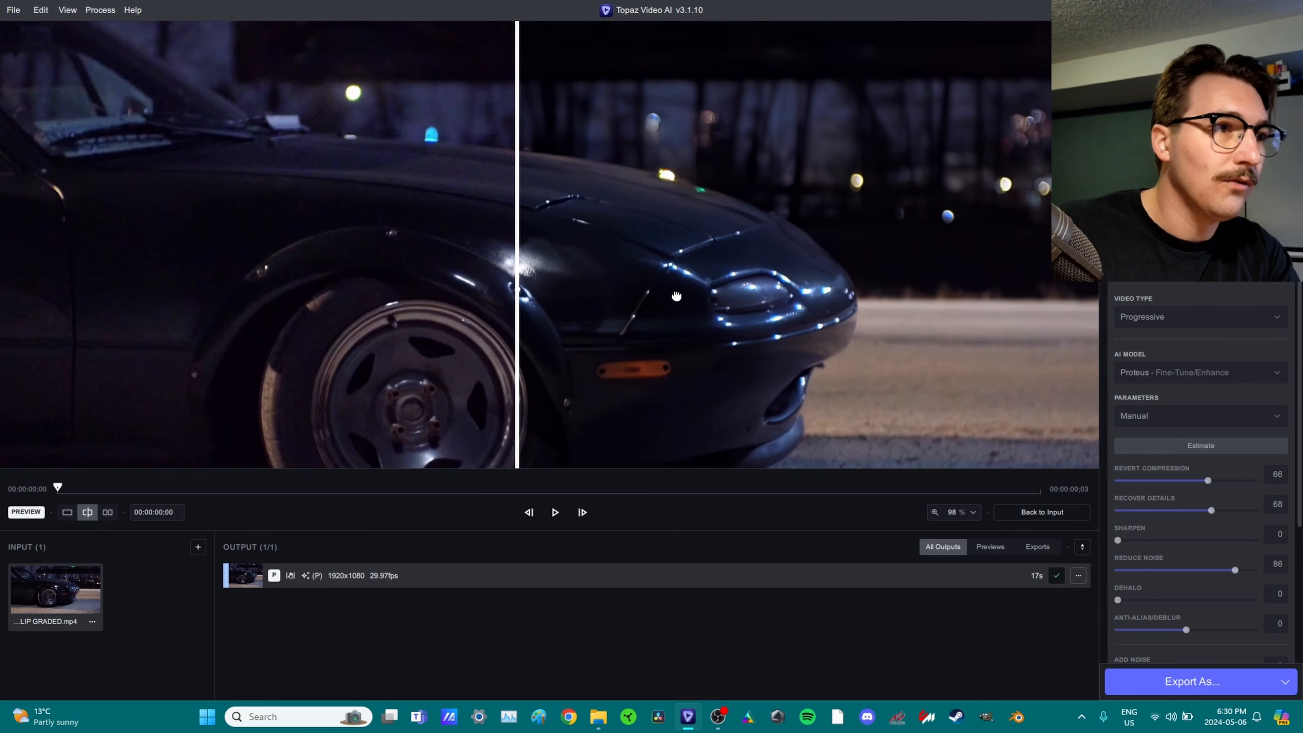
scroll(658, 231, up, 3)
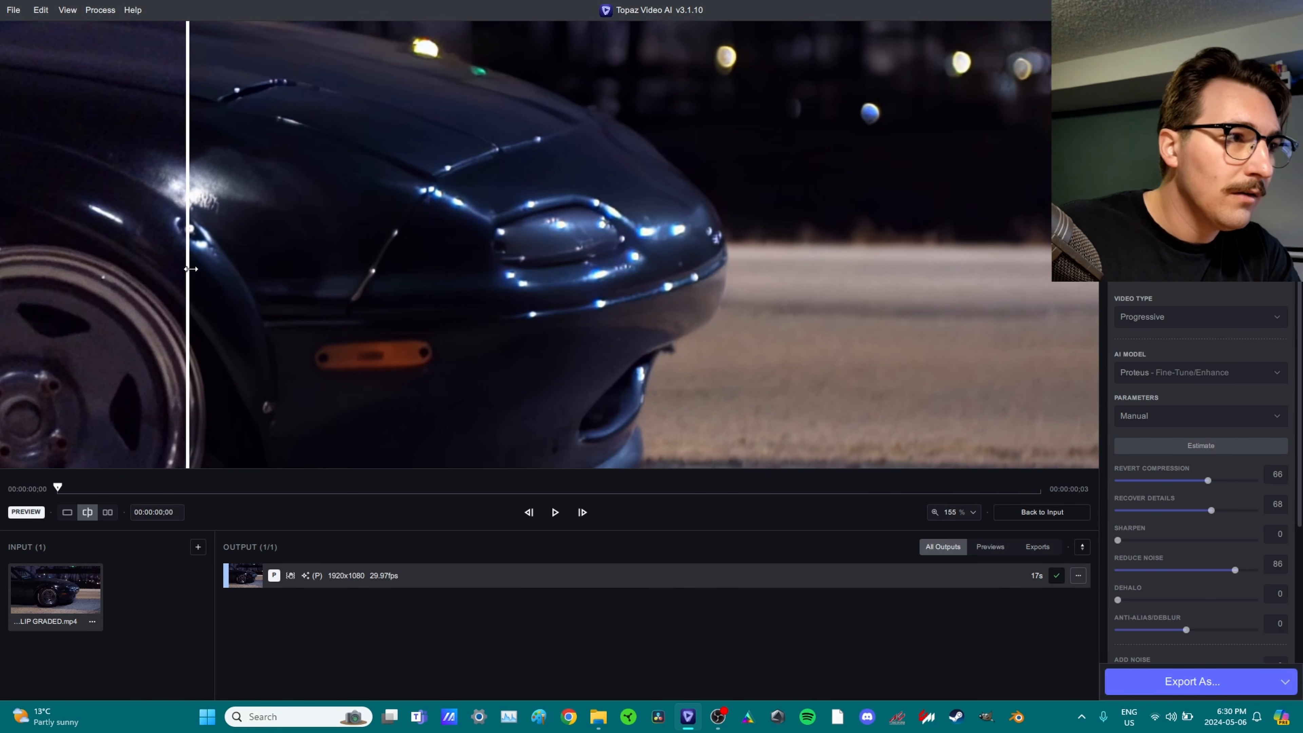
Sweep the split divider across the car to compare original and enhanced footage.
drag(190, 269, 259, 345)
drag(482, 347, 308, 328)
drag(147, 295, 626, 393)
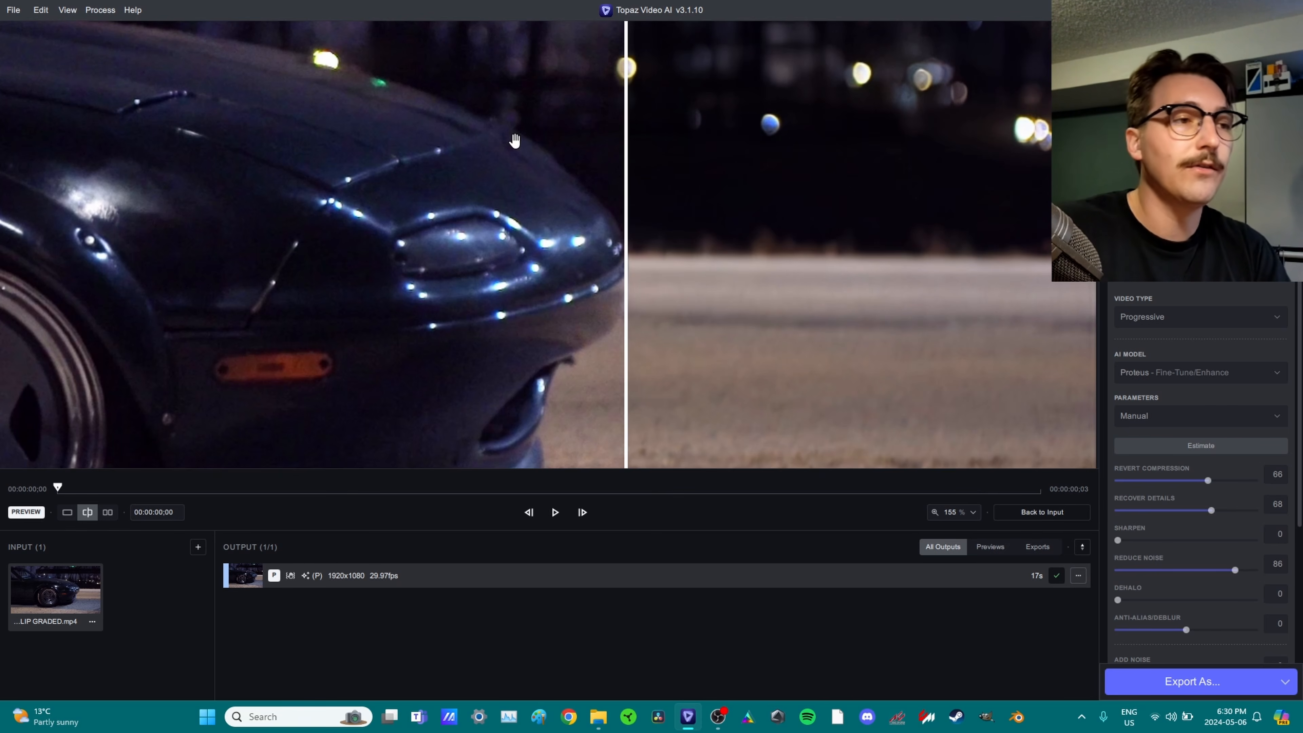
drag(626, 166, 46, 264)
Sweep the split across the car's front to compare more of the original footage.
scroll(281, 184, up, 5)
scroll(361, 209, down, 3)
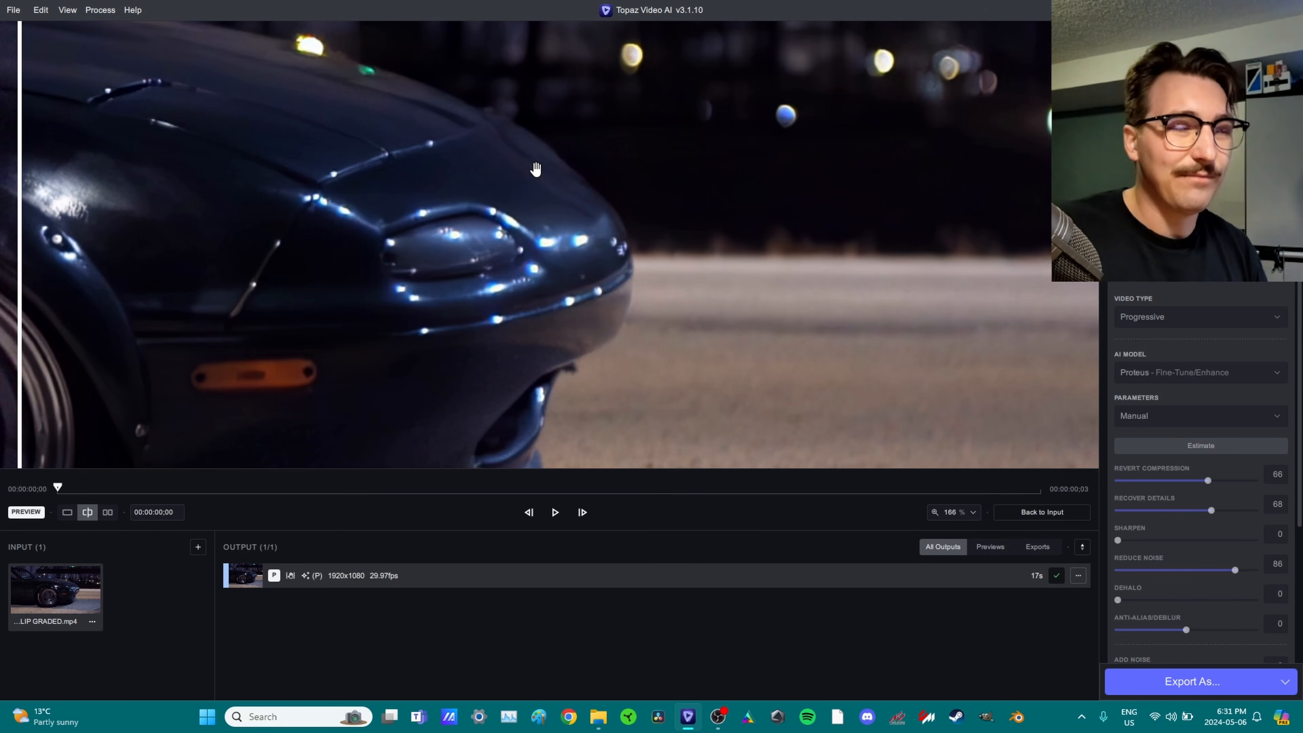
drag(17, 210, 244, 246)
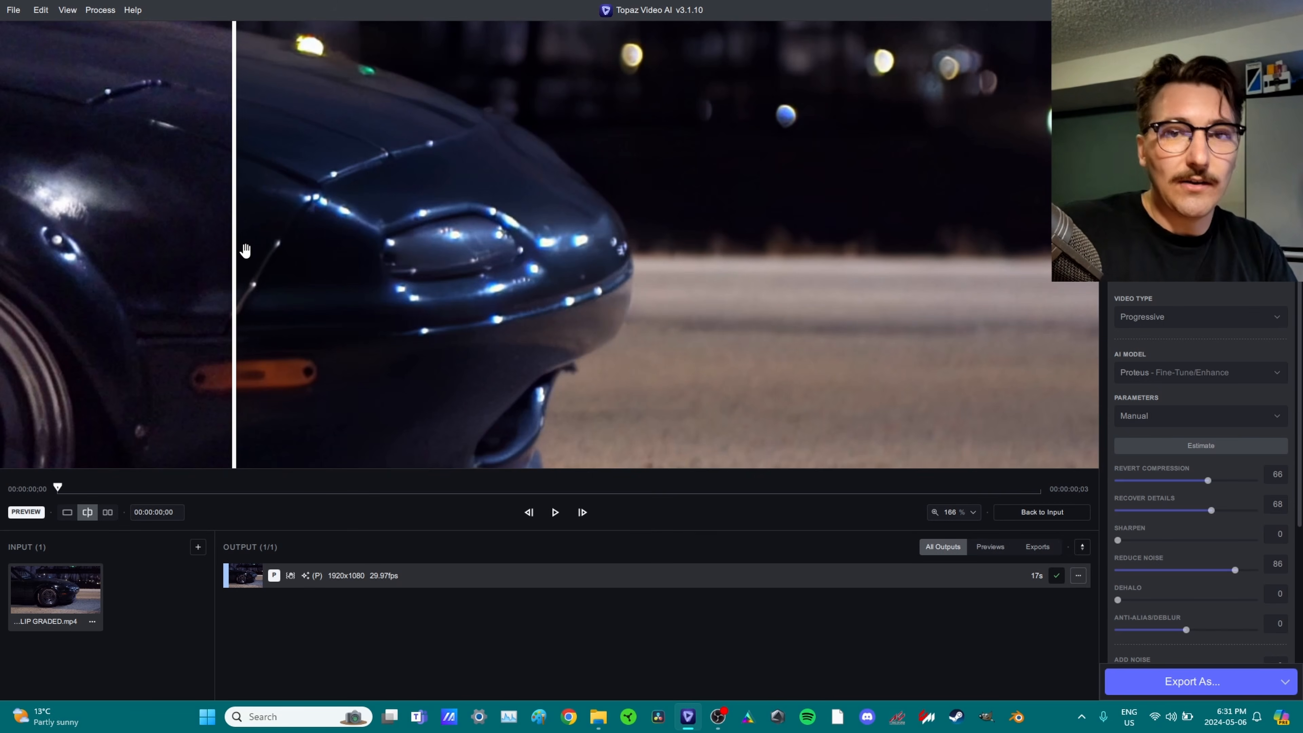
drag(225, 259, 198, 330)
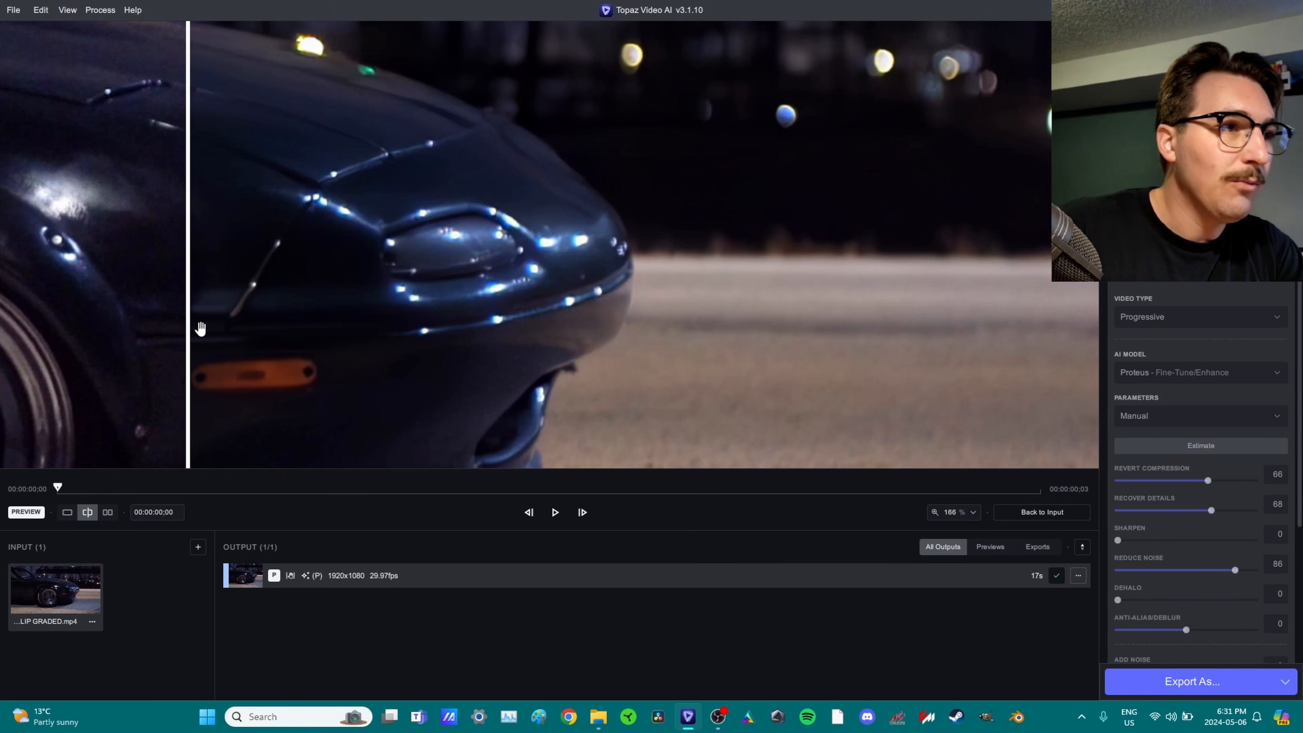
Back on the source clip, raise Revert Compression, Recover Details and Reduce Noise to 100, then render a second preview.
click(1223, 484)
drag(1209, 481, 1298, 469)
drag(1220, 509, 1289, 513)
drag(1229, 571, 1298, 567)
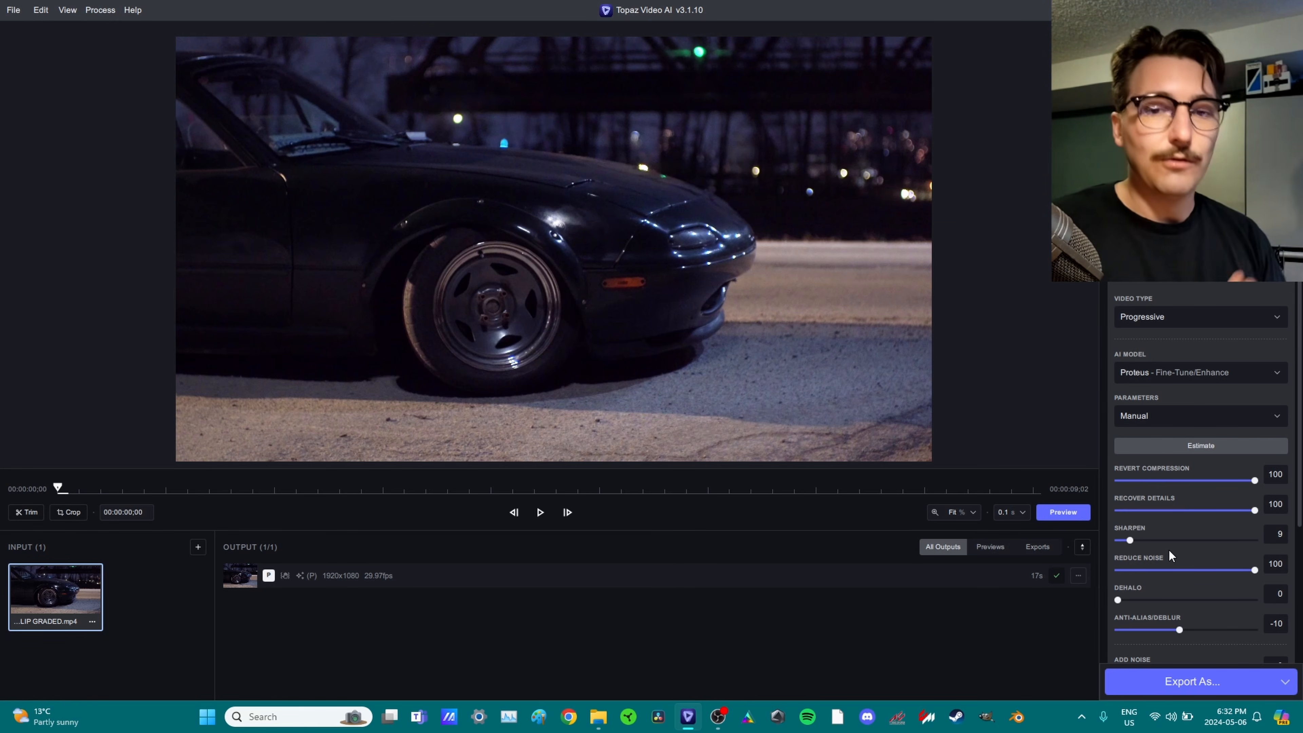
click(1063, 511)
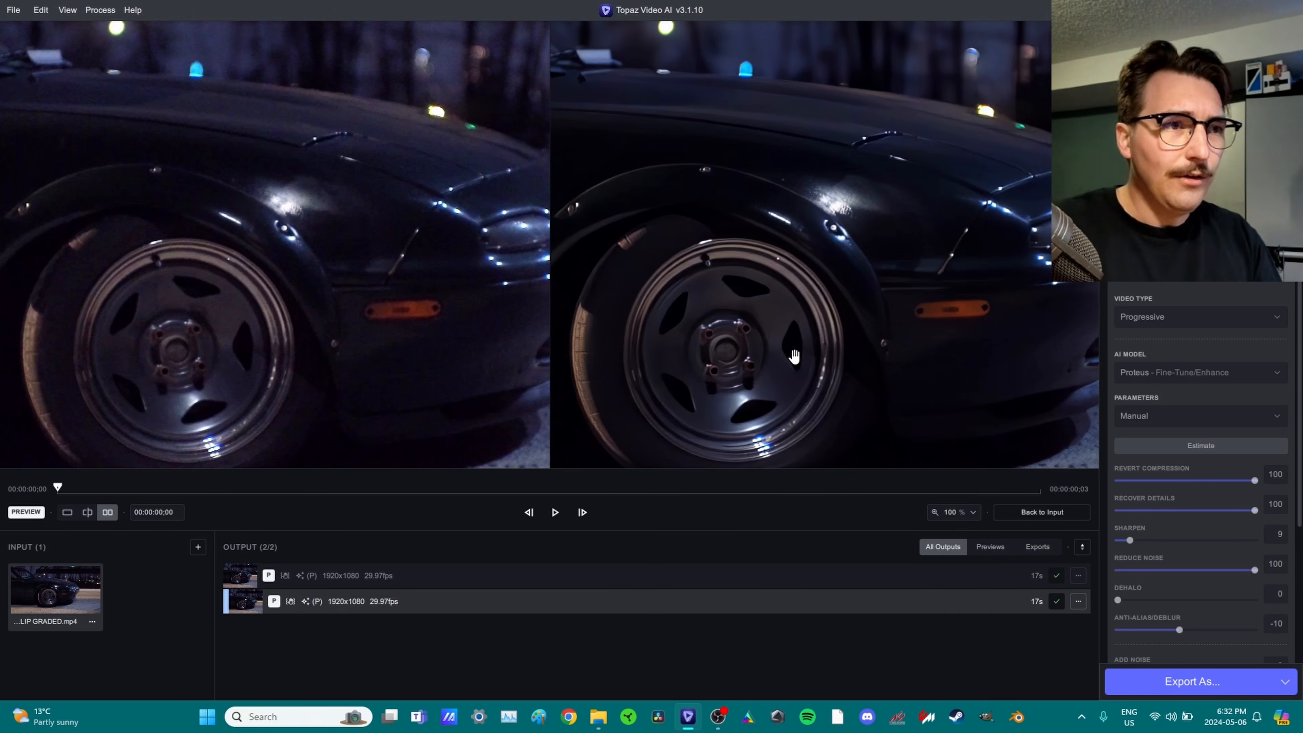
Compare the second preview against the original in split view around the car's front.
drag(807, 248, 663, 271)
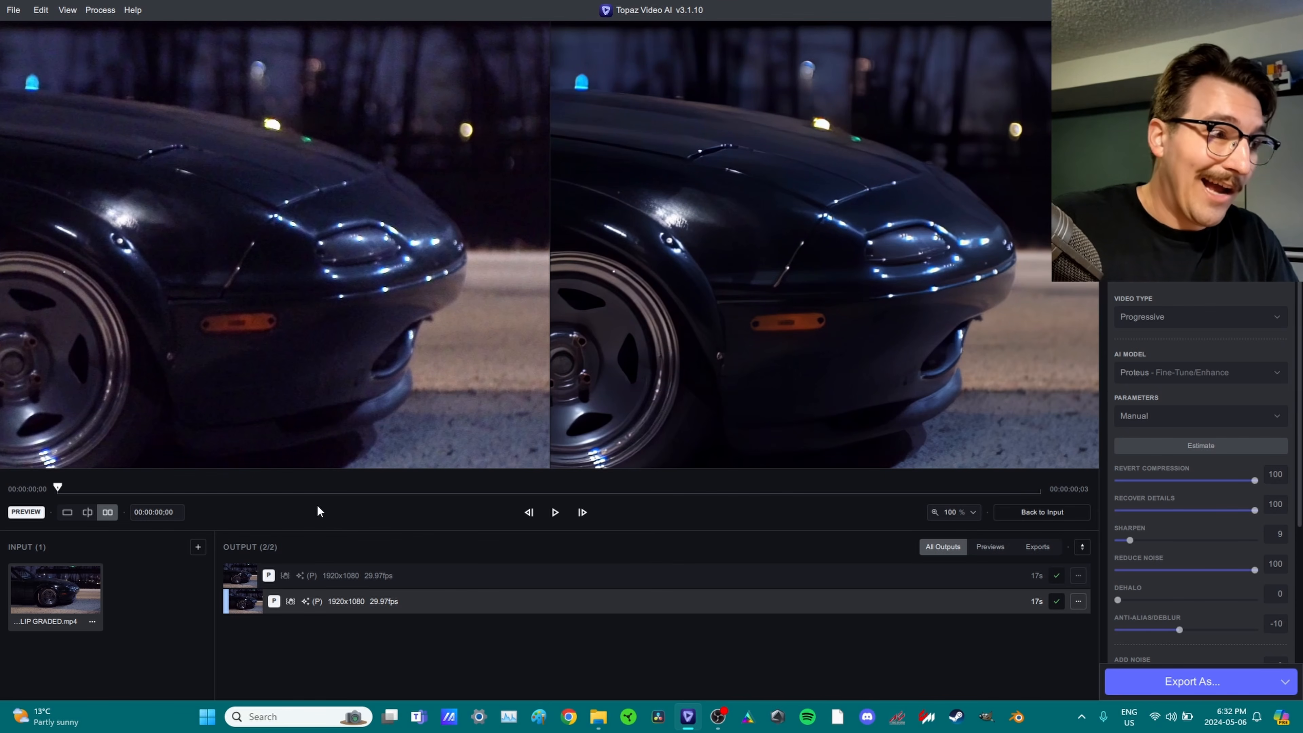
click(84, 514)
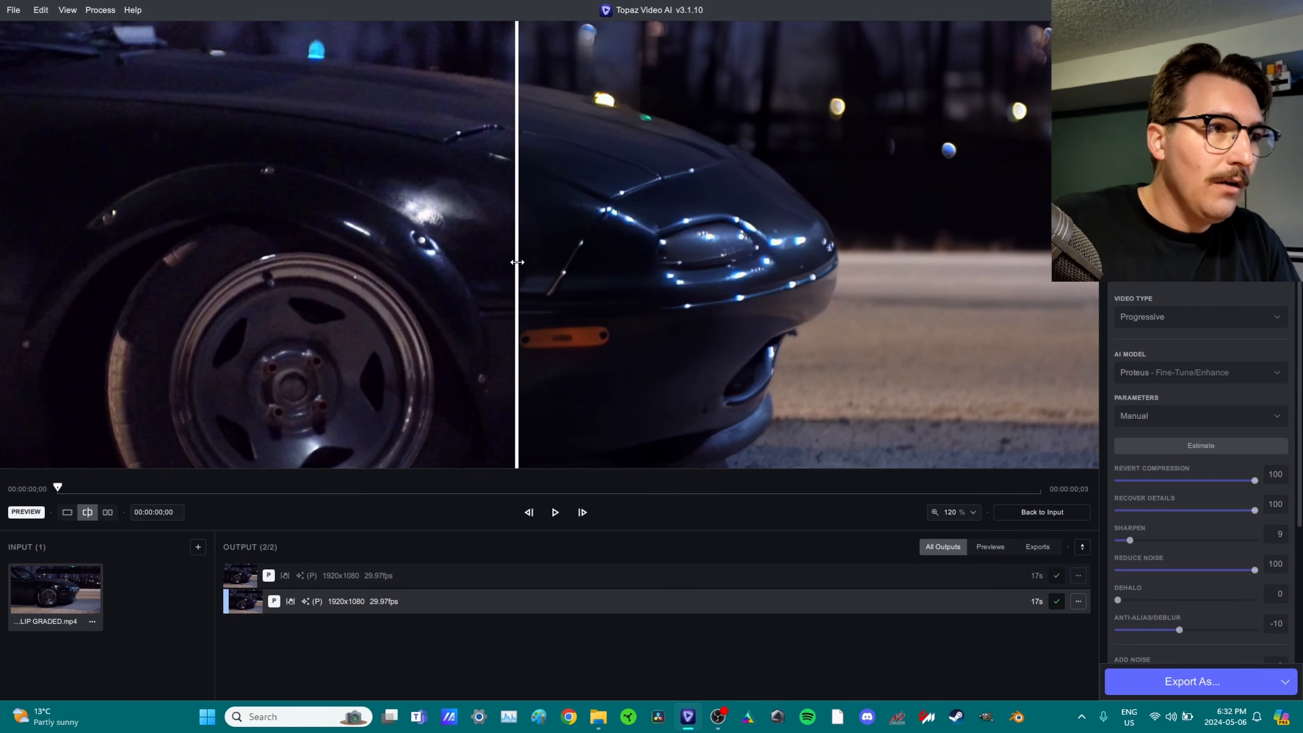
drag(519, 259, 98, 248)
scroll(590, 206, down, 4)
drag(659, 210, 567, 76)
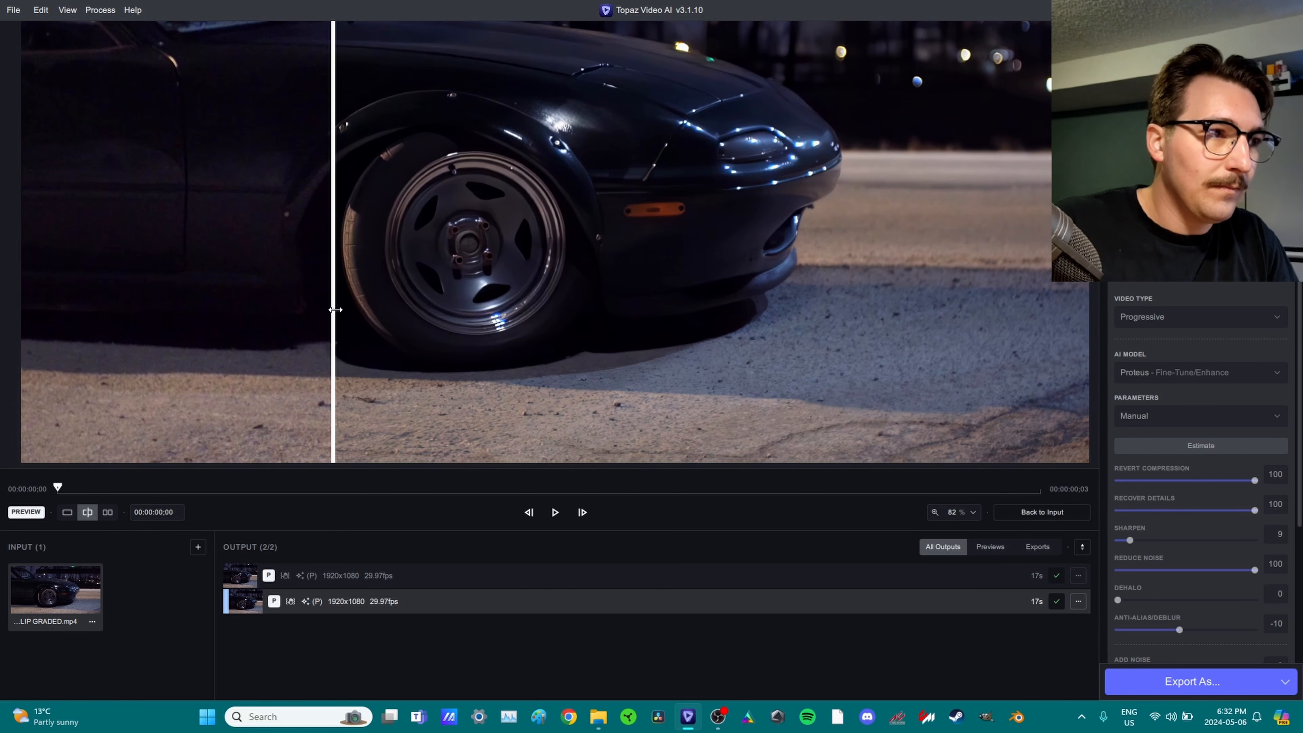
drag(335, 308, 960, 361)
scroll(736, 416, up, 4)
drag(736, 416, 181, 113)
Compare the wheel, pavement texture and headlight in the zoomed before/after split.
drag(880, 363, 61, 453)
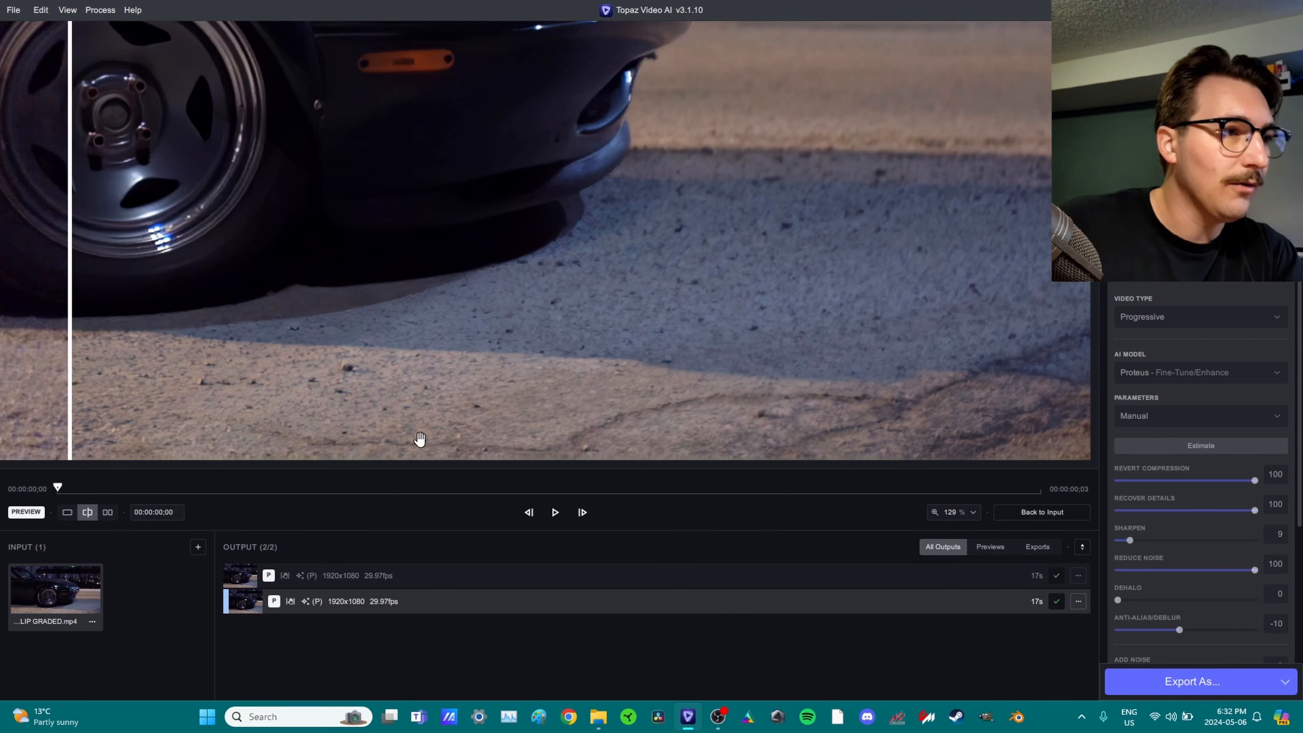
drag(70, 315, 364, 407)
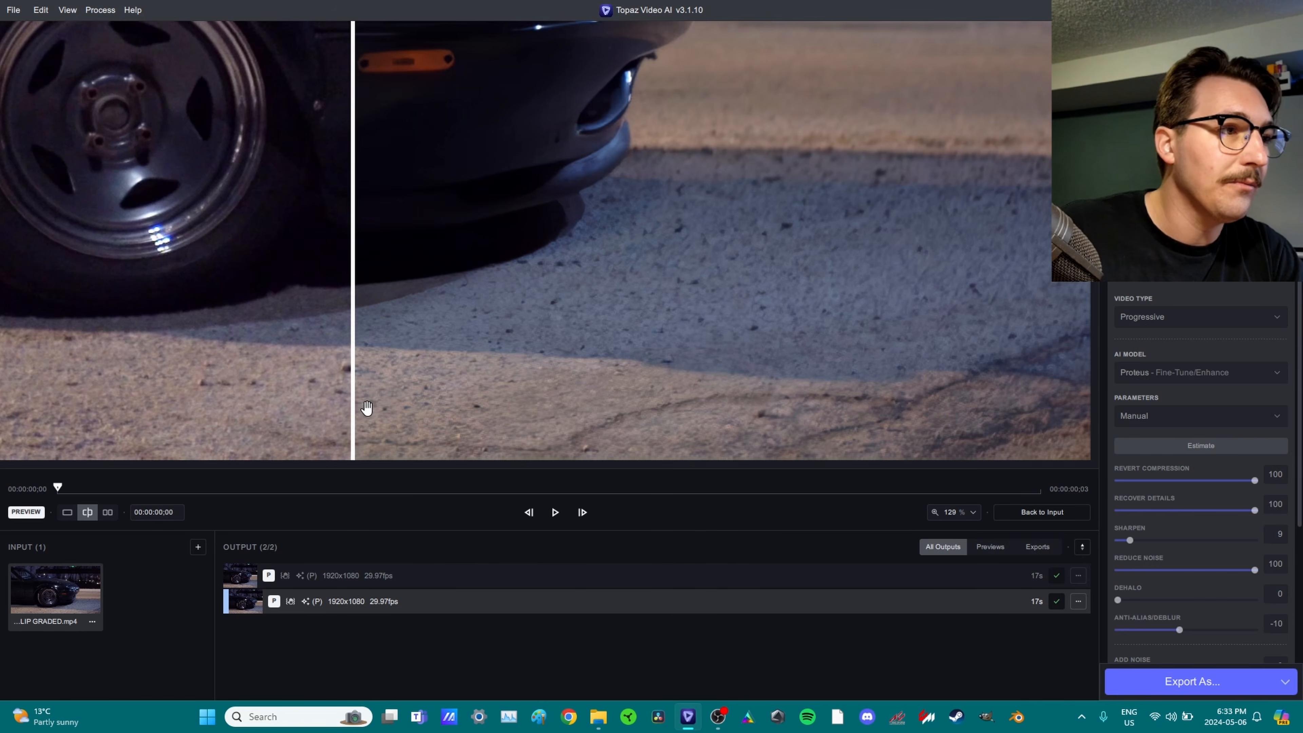
scroll(400, 402, down, 5)
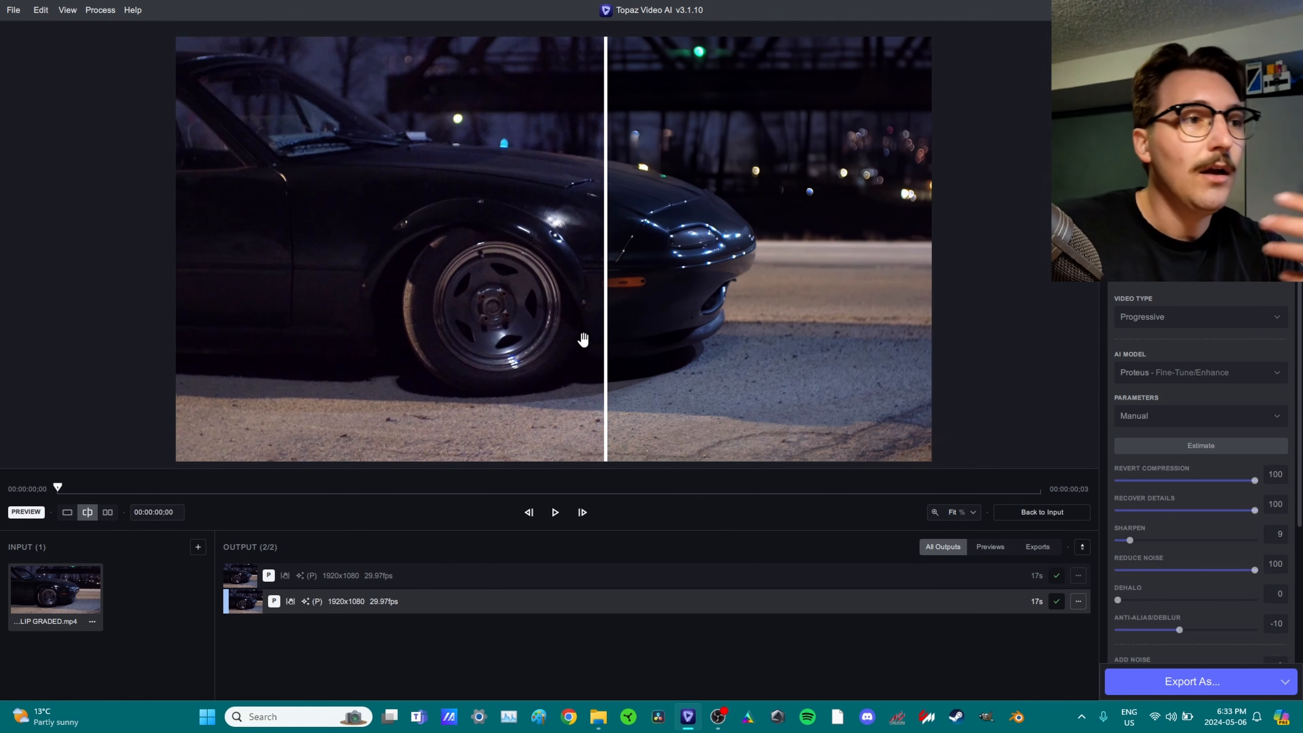
scroll(744, 297, up, 3)
scroll(841, 267, up, 2)
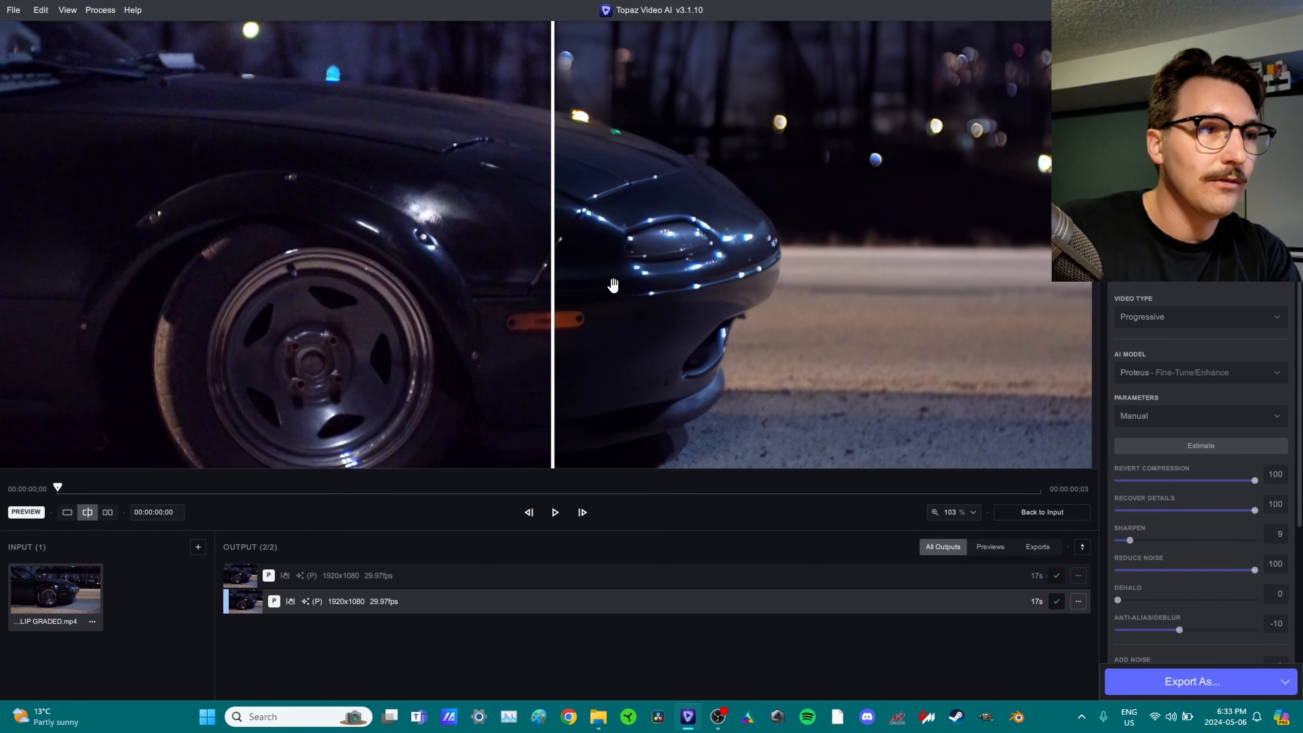
scroll(639, 260, up, 3)
scroll(639, 261, up, 1)
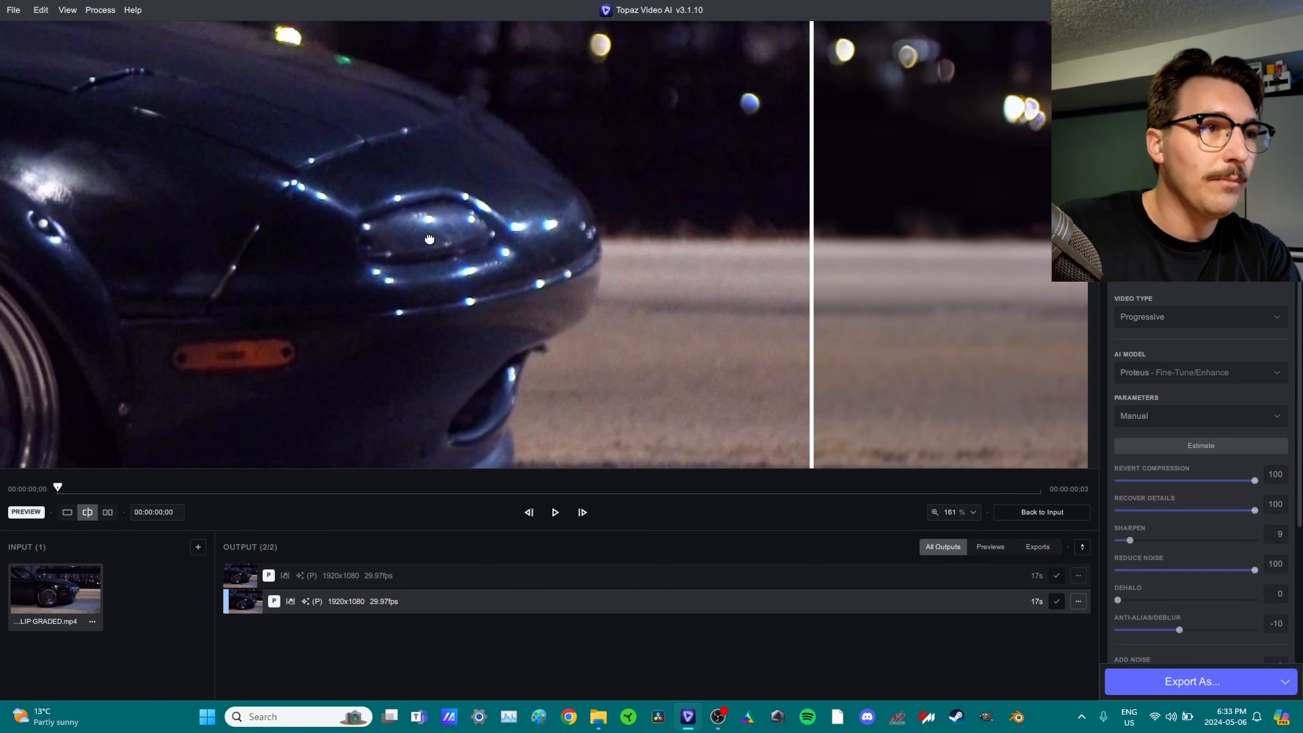
drag(818, 246, 78, 340)
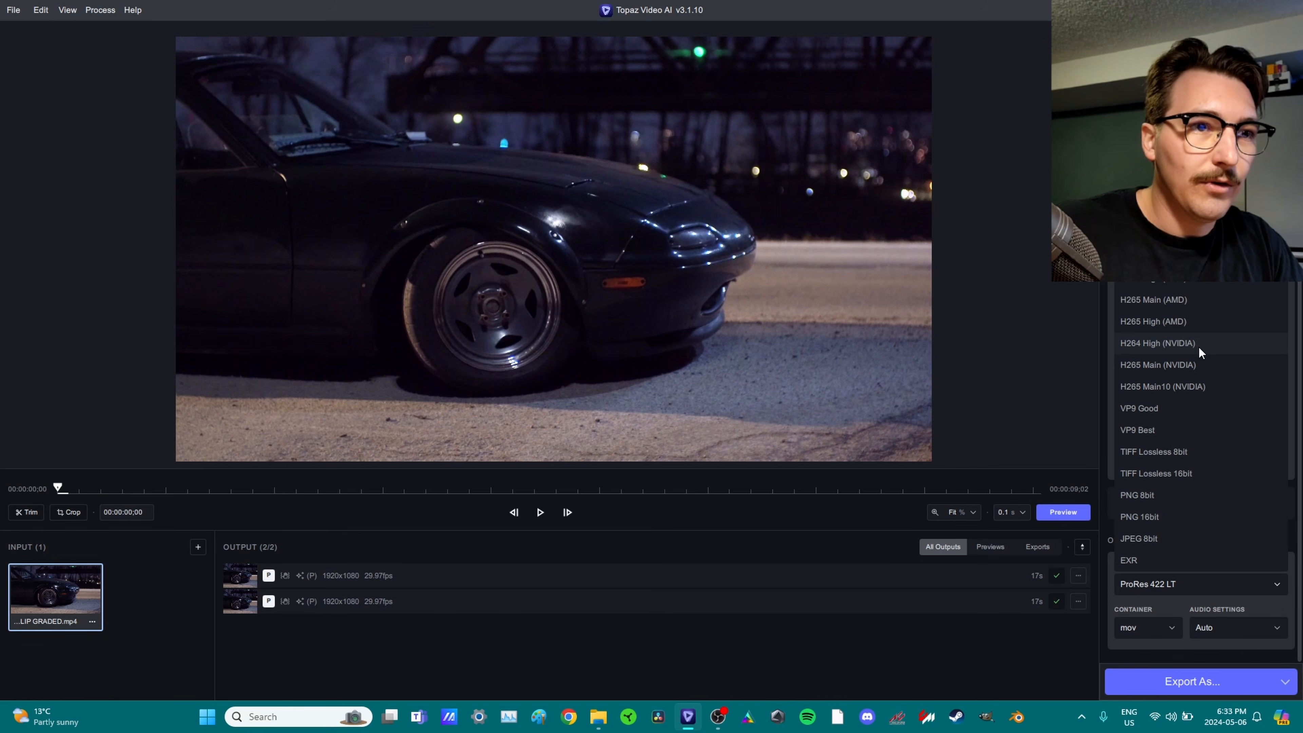
Export as H264 High (NVIDIA) in an mp4 container at 12 Mb/s and save to start rendering.
click(1199, 346)
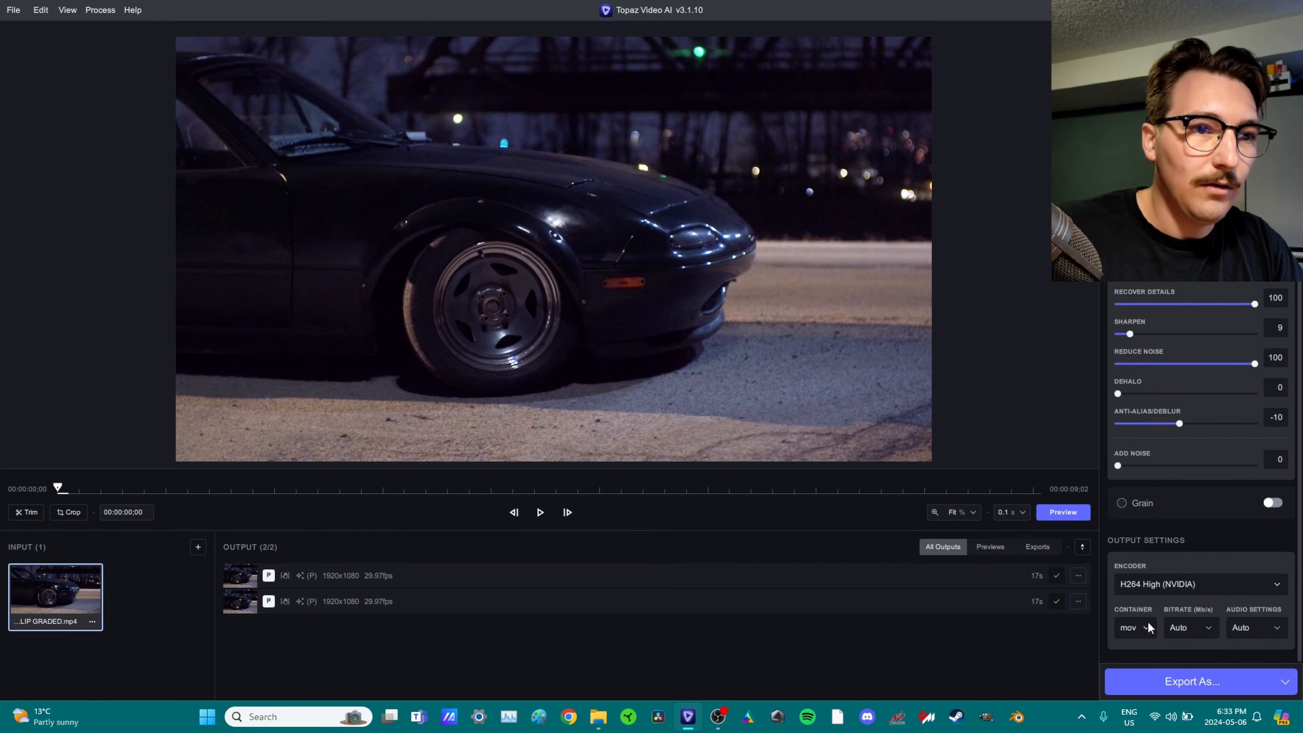
click(1142, 608)
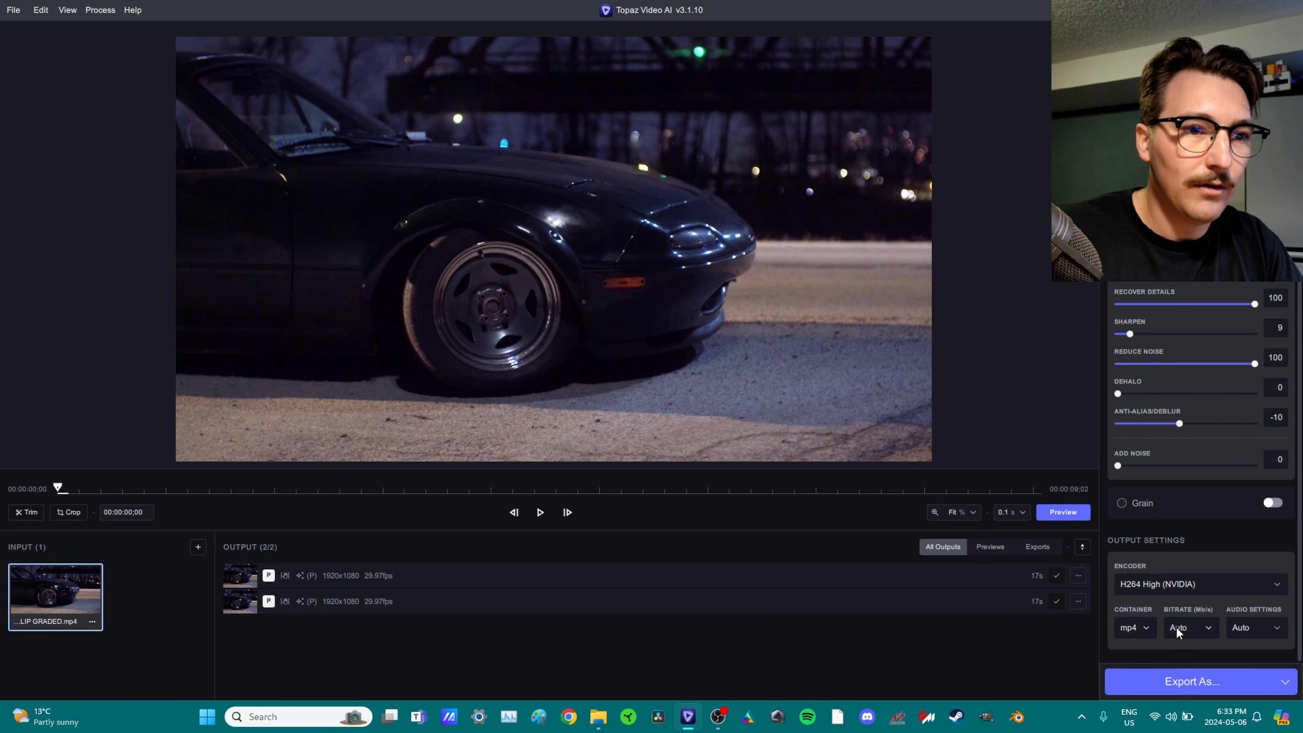
click(1179, 625)
click(1179, 472)
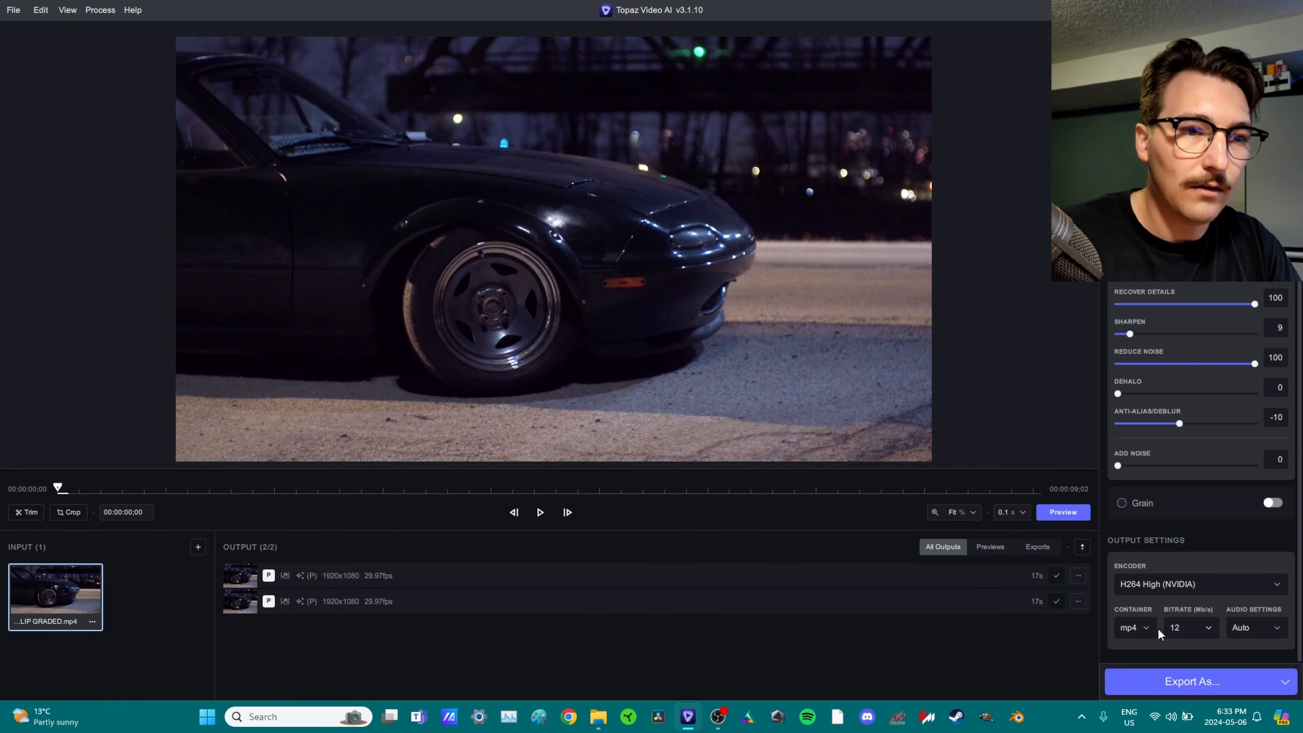
click(1190, 680)
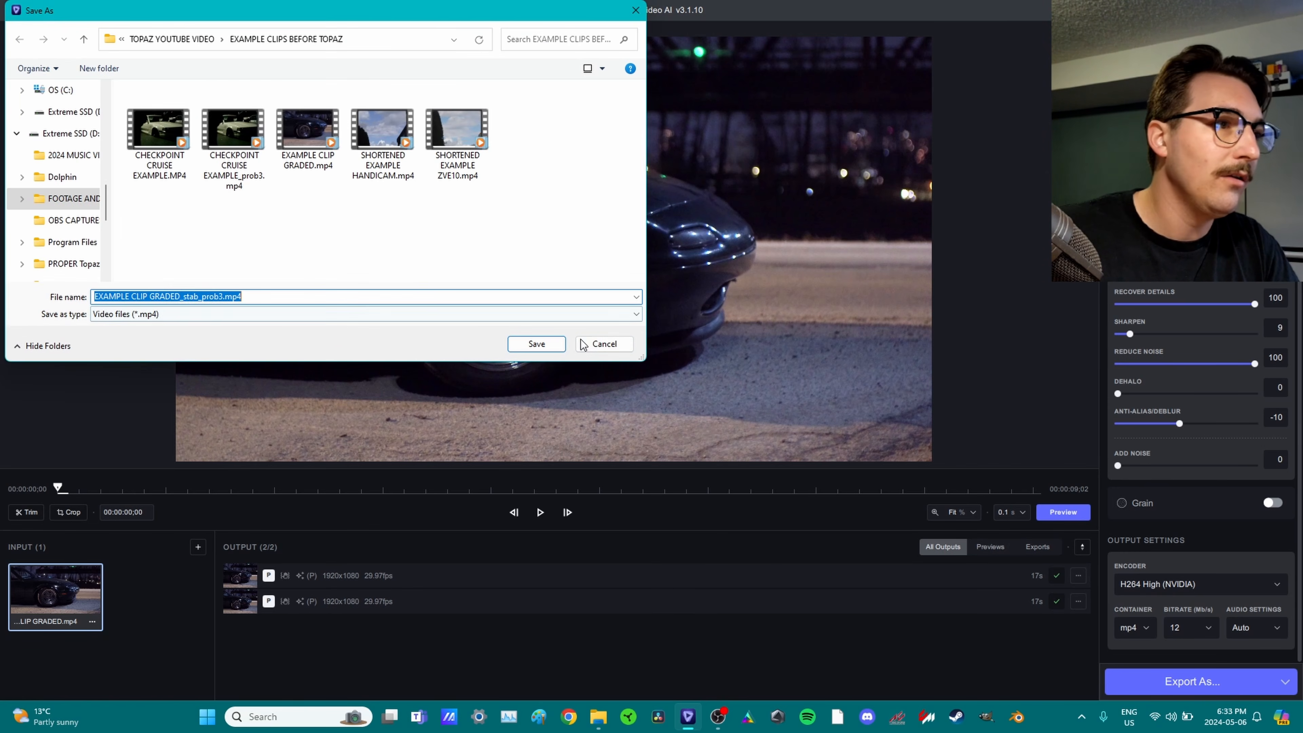
click(536, 343)
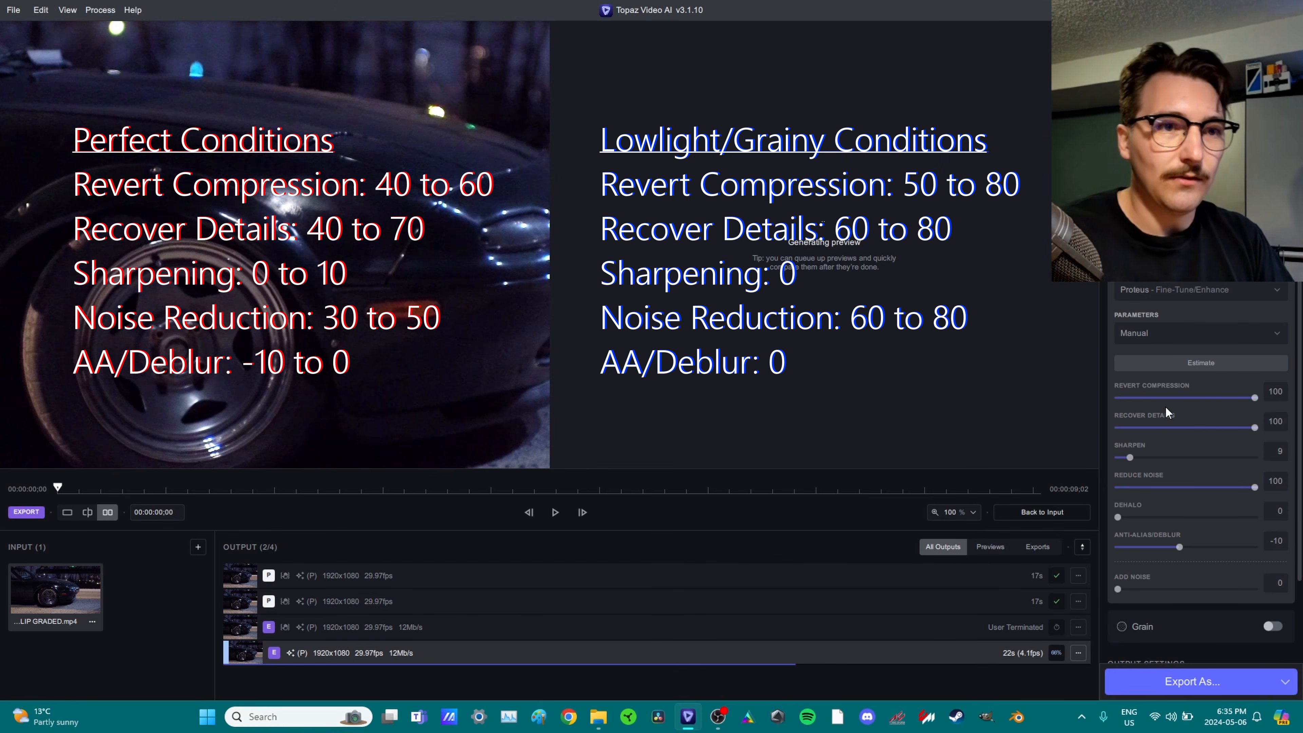
Close the night car clip input from its thumbnail menu.
scroll(1199, 398, up, 2)
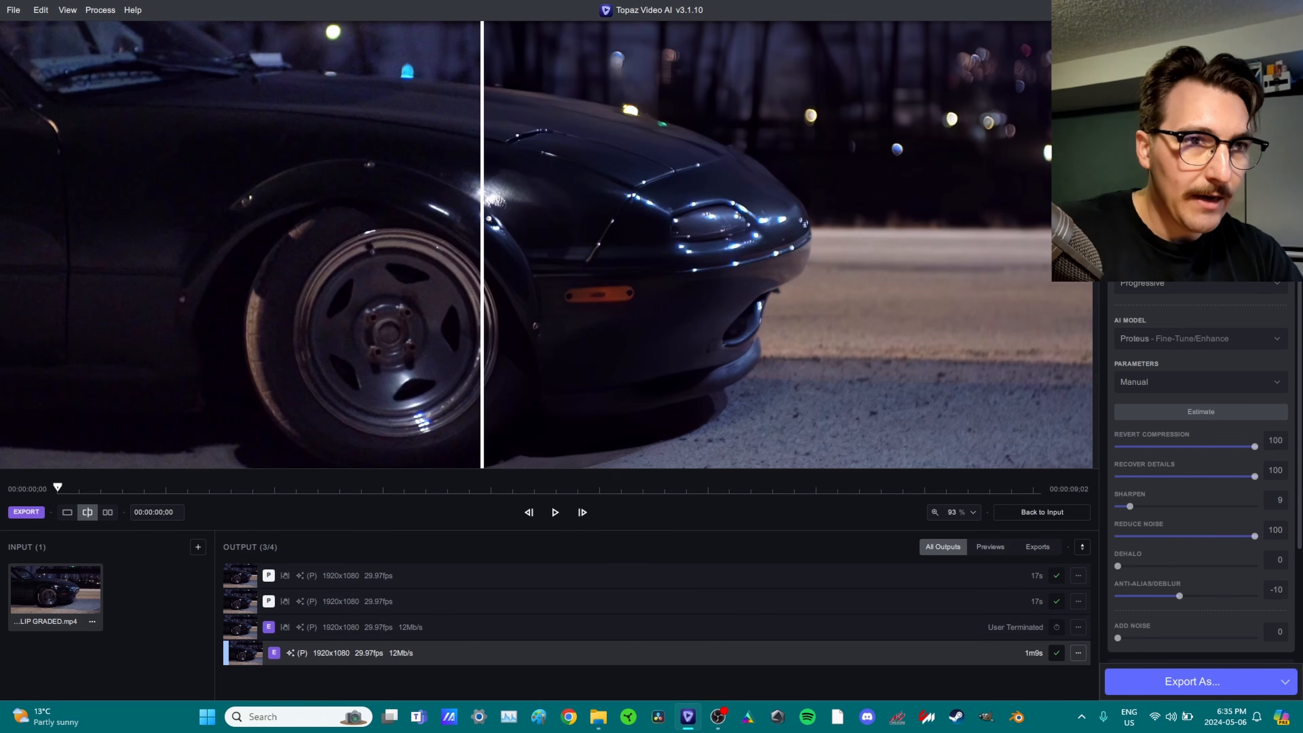
click(92, 621)
click(165, 677)
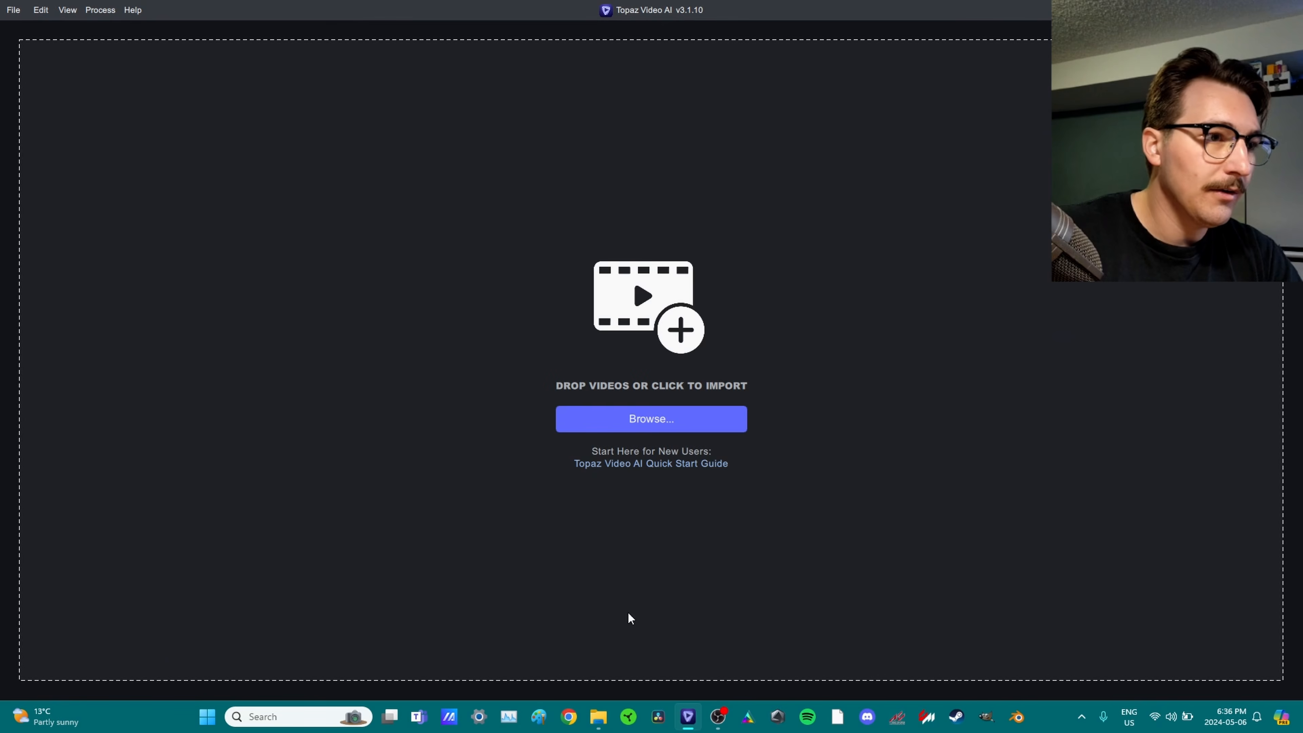
Load SHORTENED EXAMPLE HANDICAM.mp4 from File Explorer into Topaz Video AI.
click(597, 720)
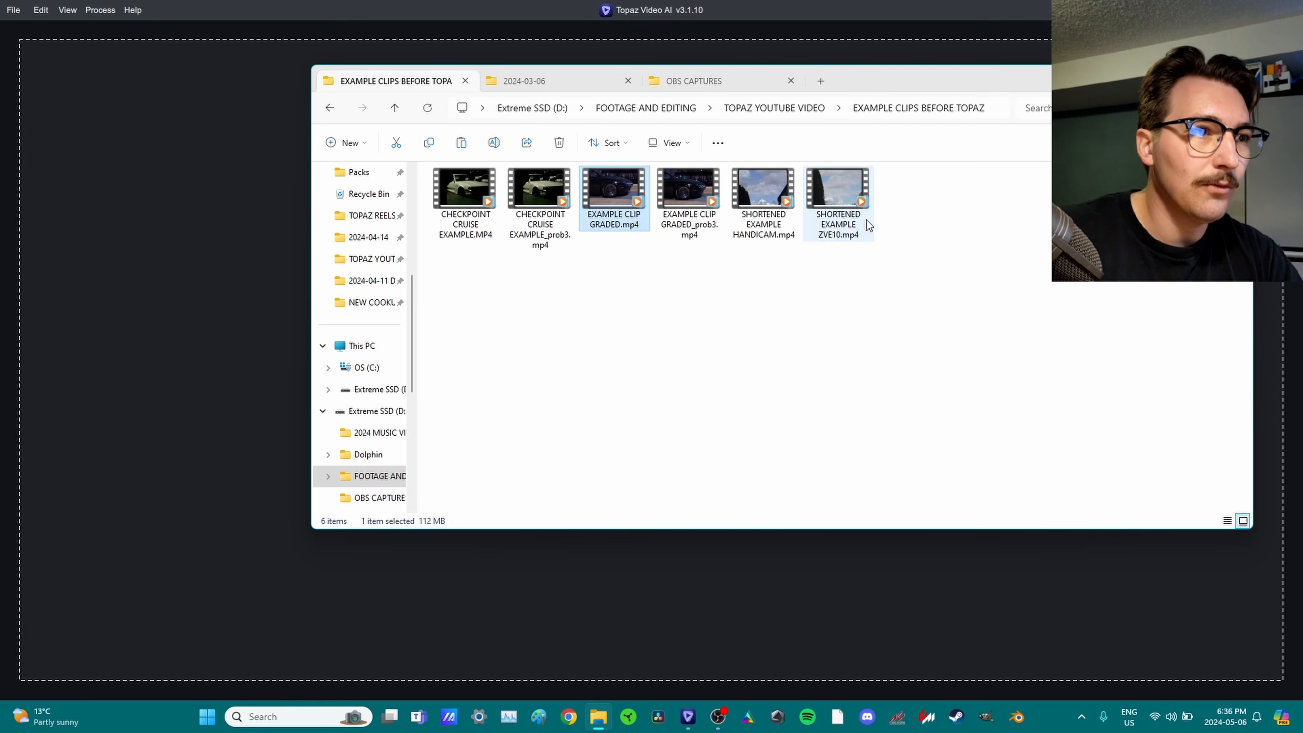
drag(763, 192, 251, 363)
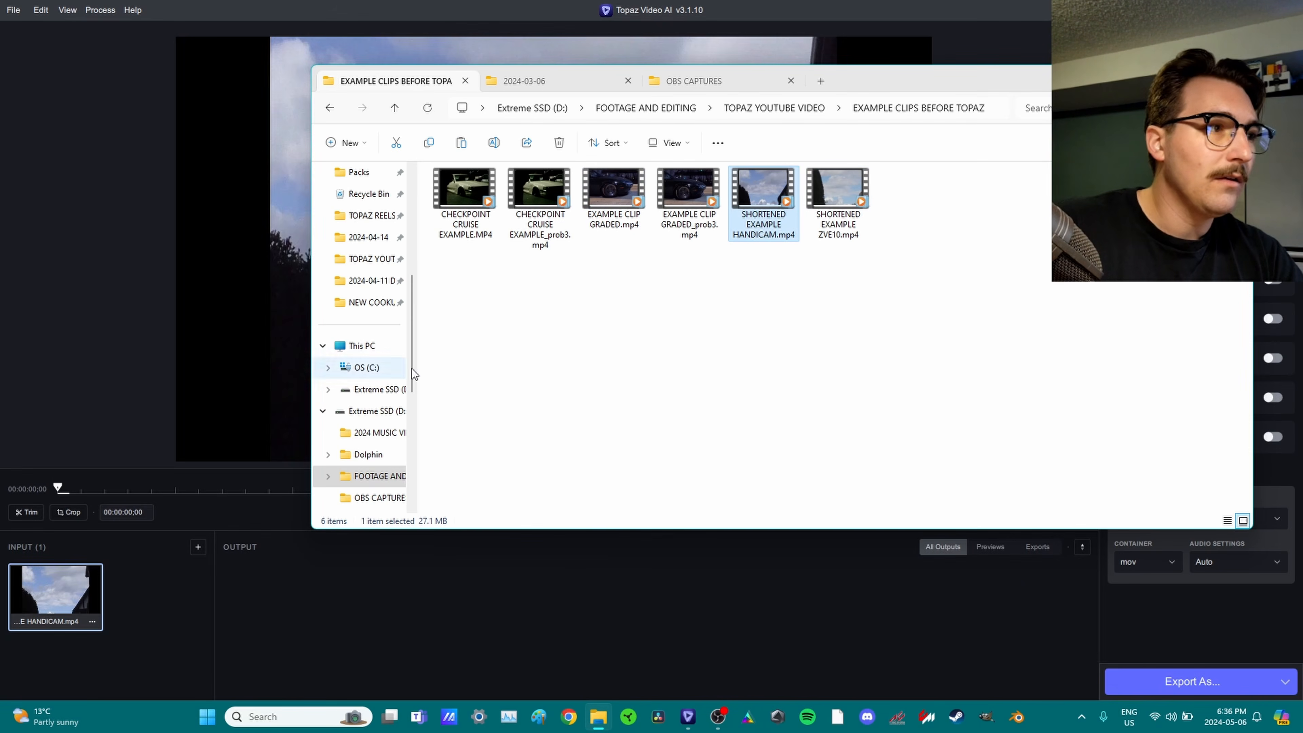
click(751, 21)
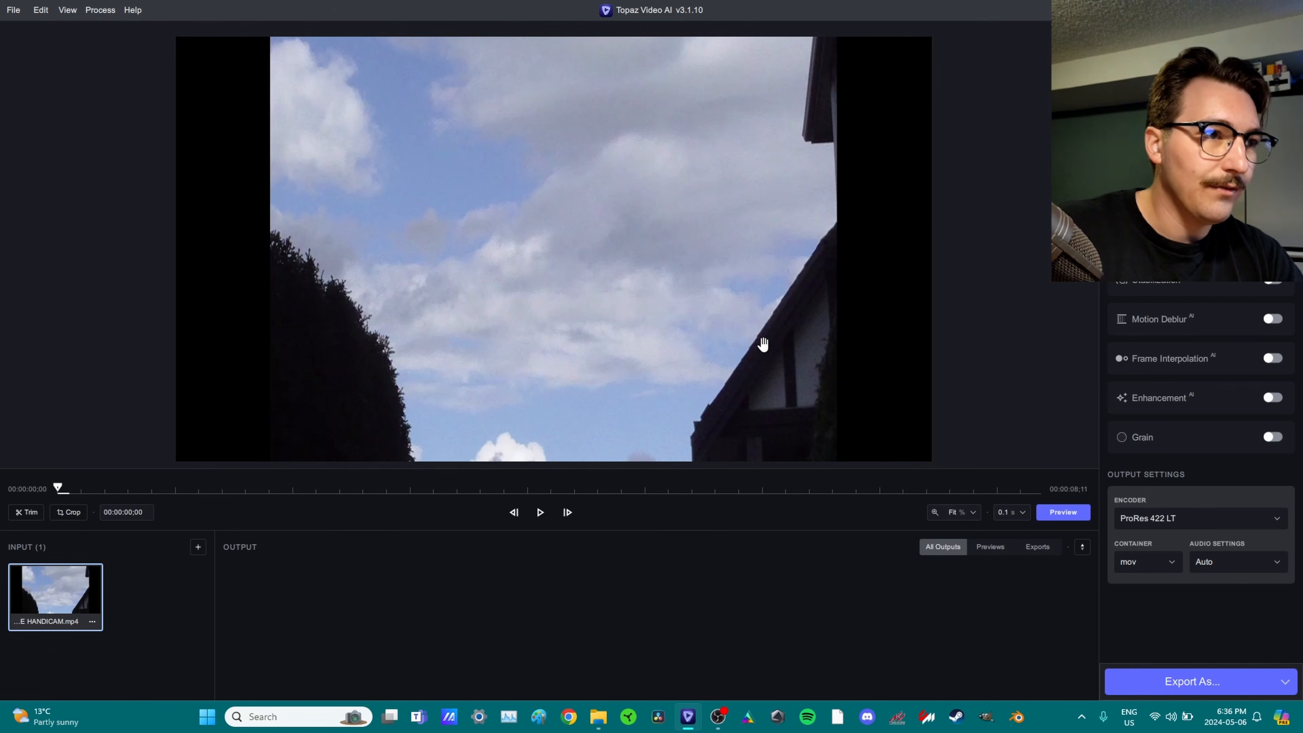
Move to the frame at 00:00:06;09, zoom the view, and turn on Frame Interpolation.
click(799, 488)
scroll(698, 311, up, 3)
scroll(698, 311, down, 2)
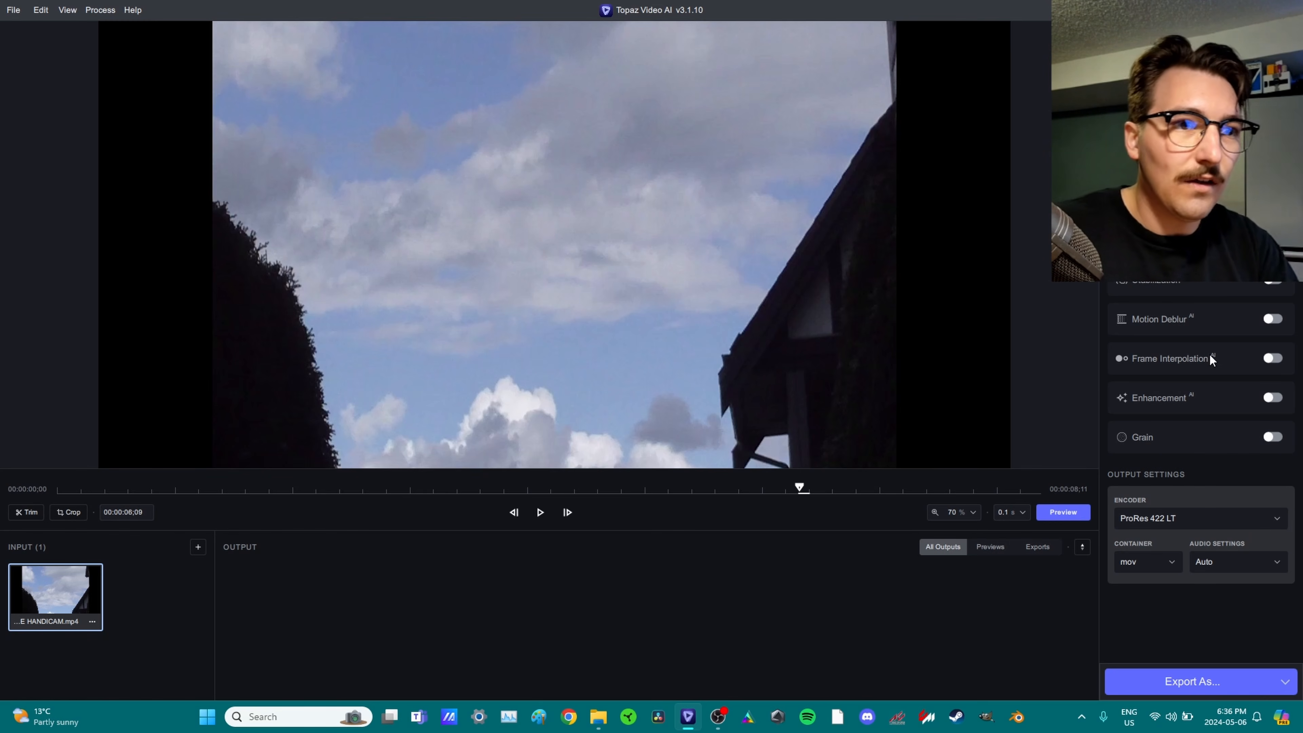
scroll(544, 283, up, 3)
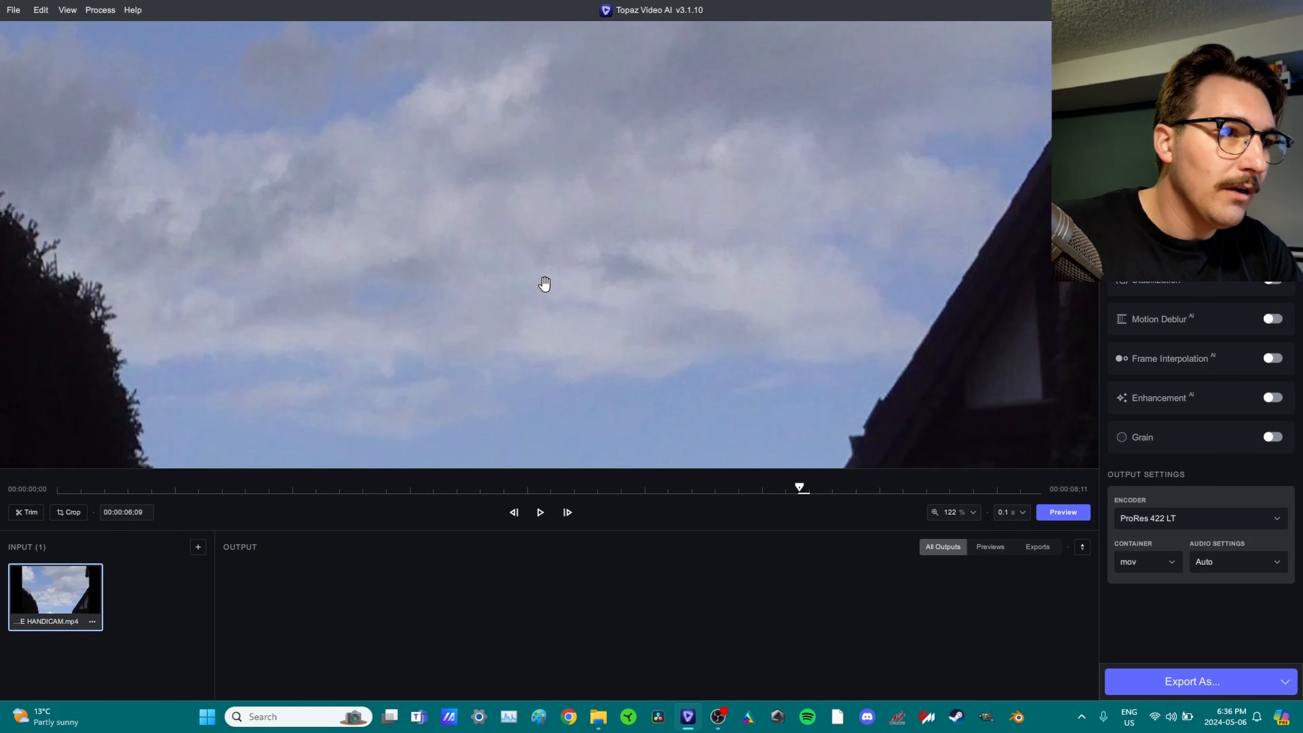
scroll(544, 284, up, 1)
scroll(569, 276, up, 1)
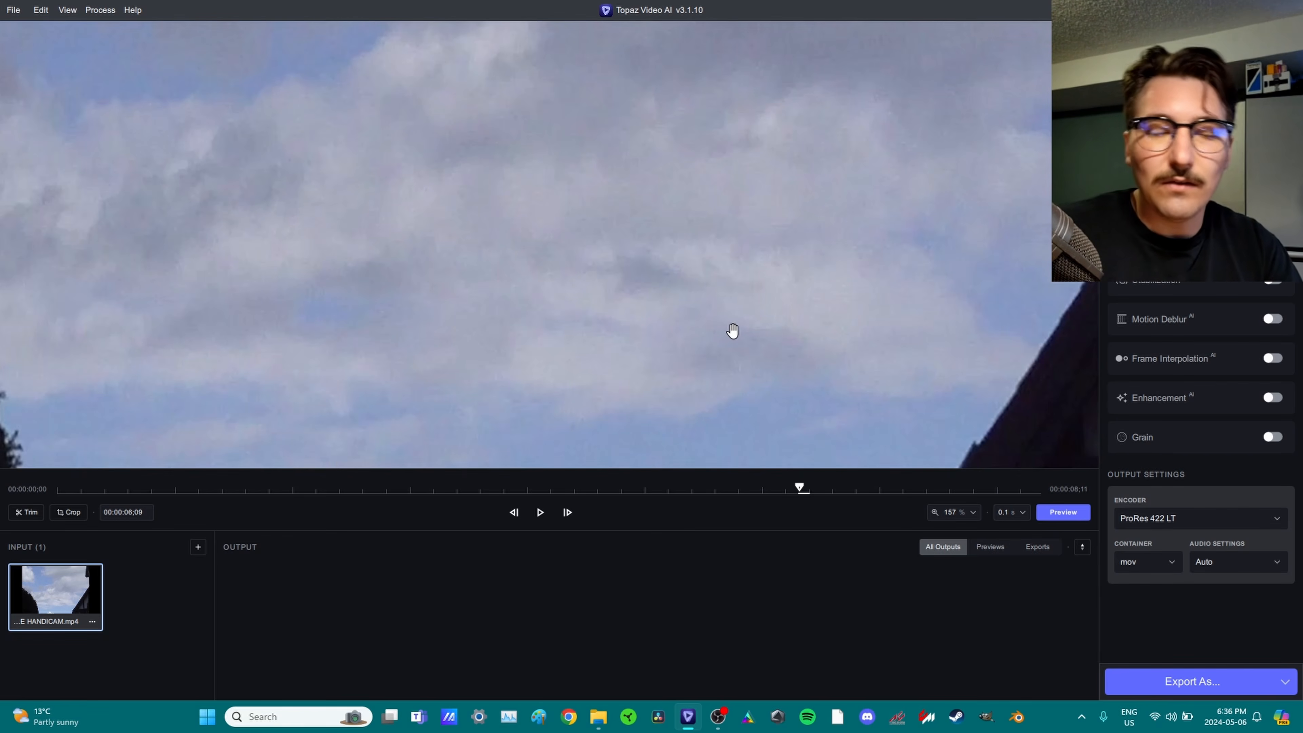
scroll(728, 328, down, 3)
scroll(725, 327, down, 2)
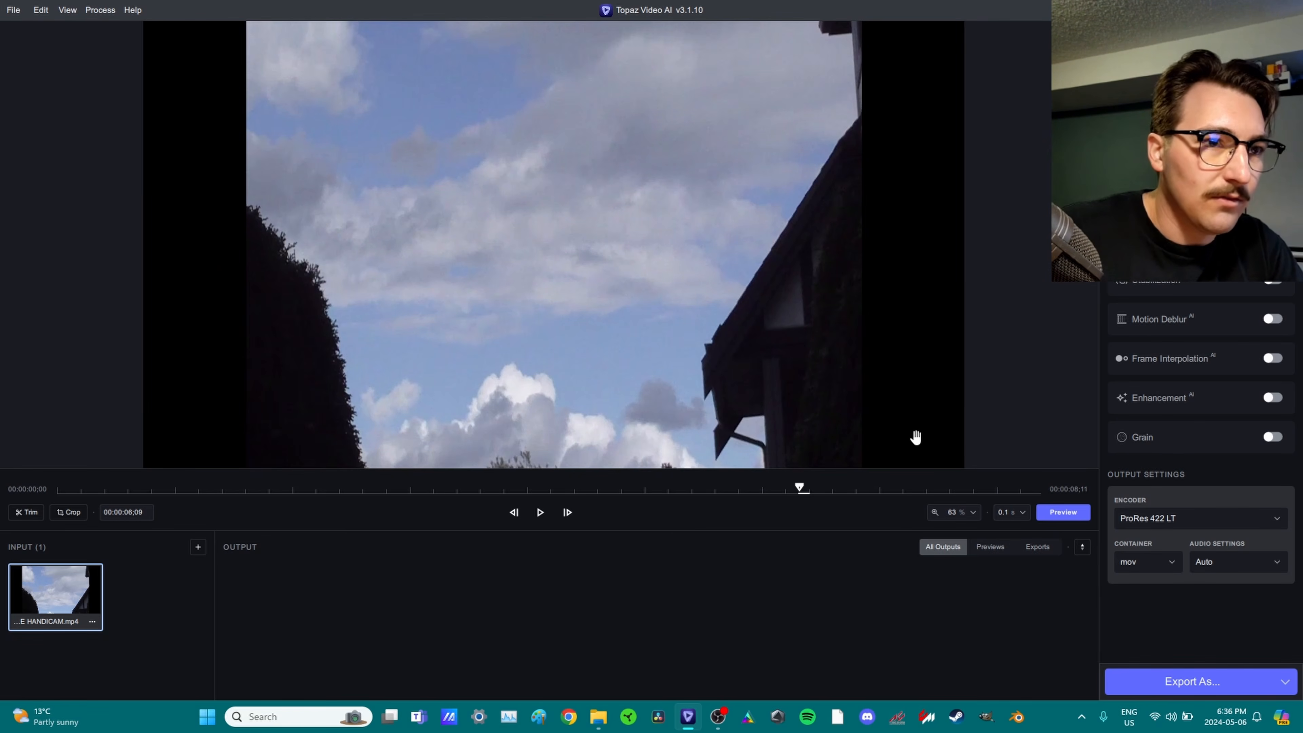
click(1177, 370)
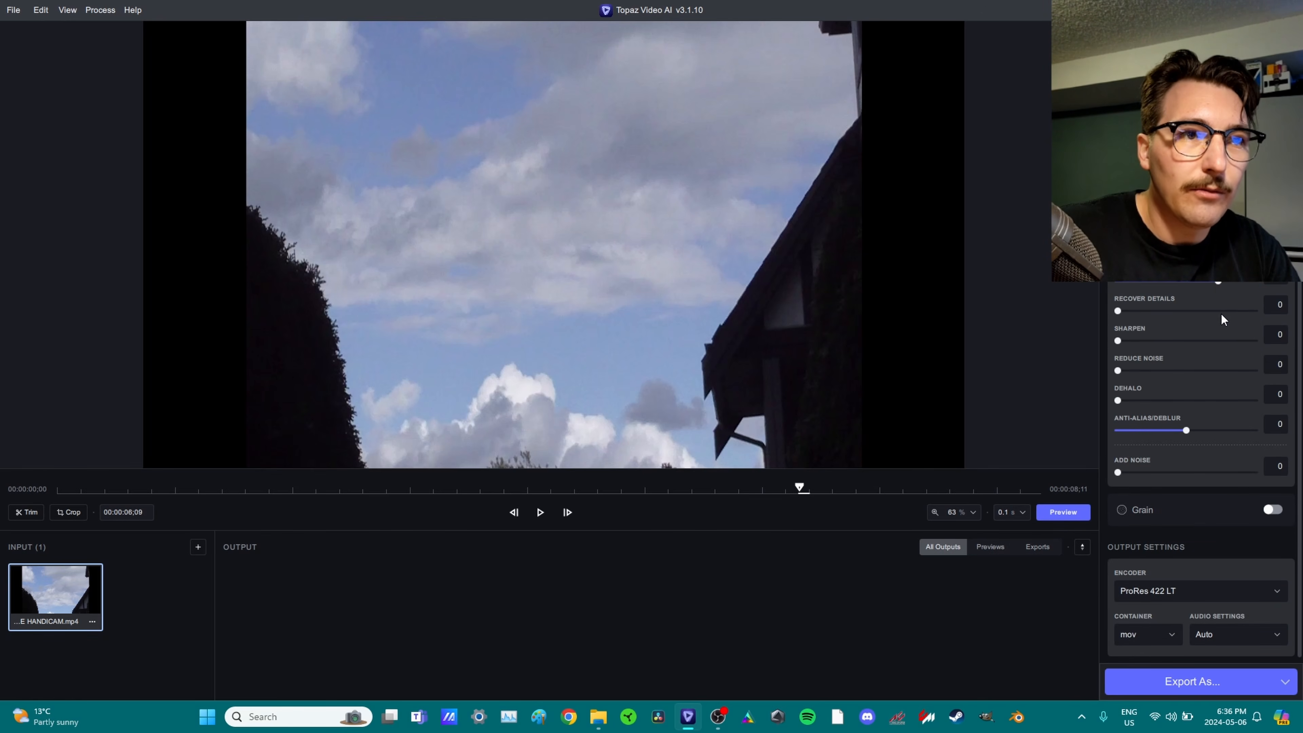
Drag Recover Details to 69 and Reduce Noise to 62, then preview the Handicam sky clip.
drag(1222, 315, 1213, 287)
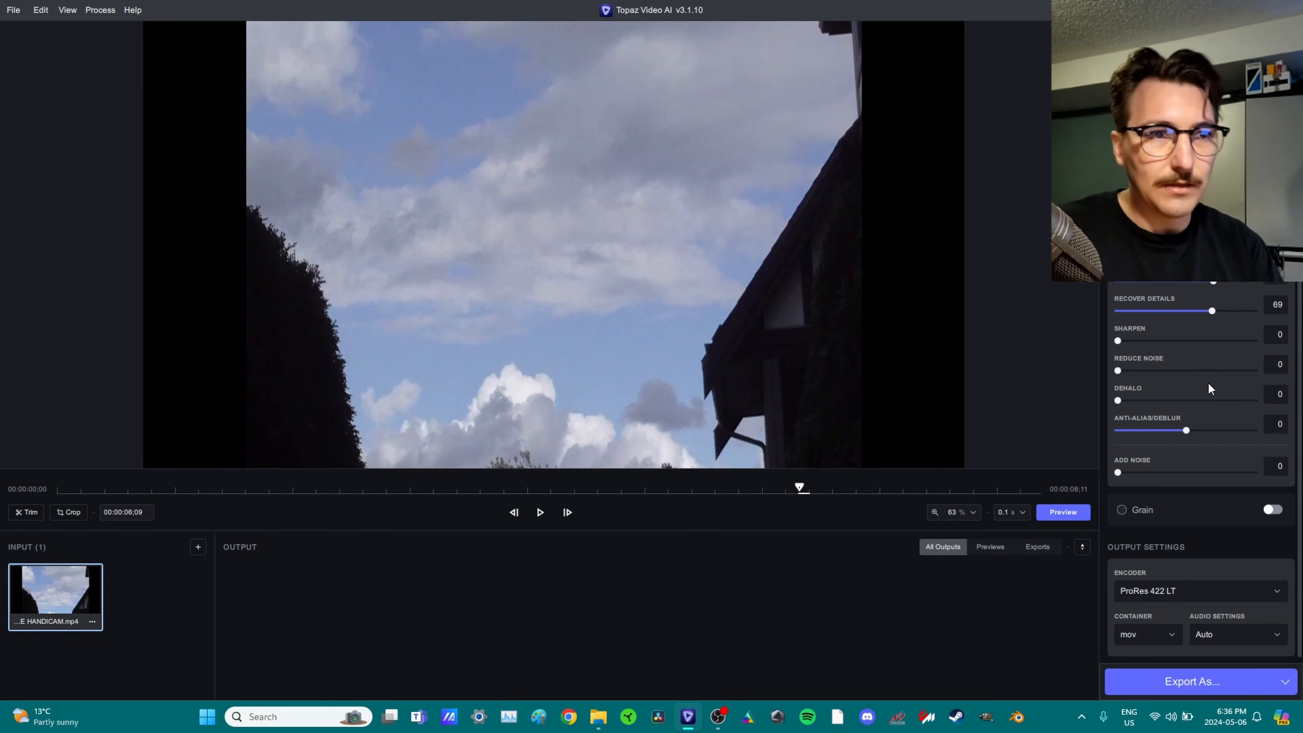
drag(1152, 374, 1162, 376)
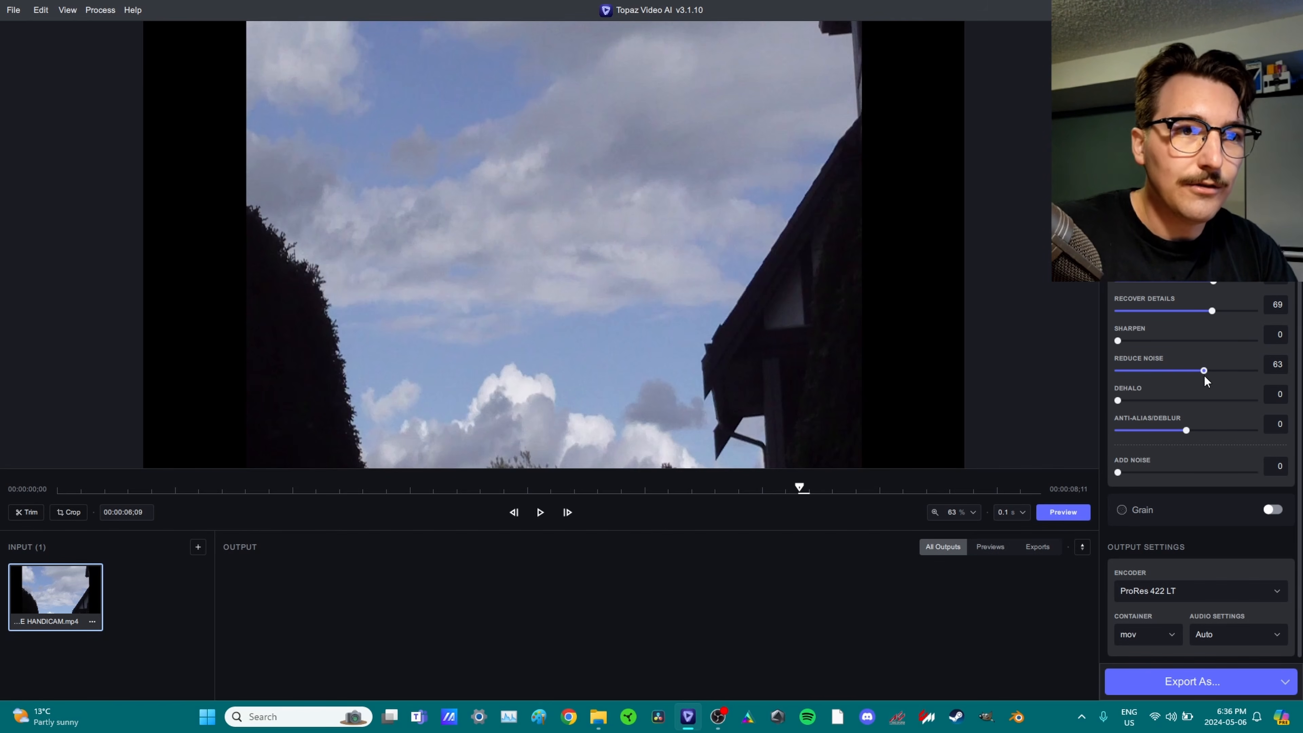
drag(1204, 369, 1199, 368)
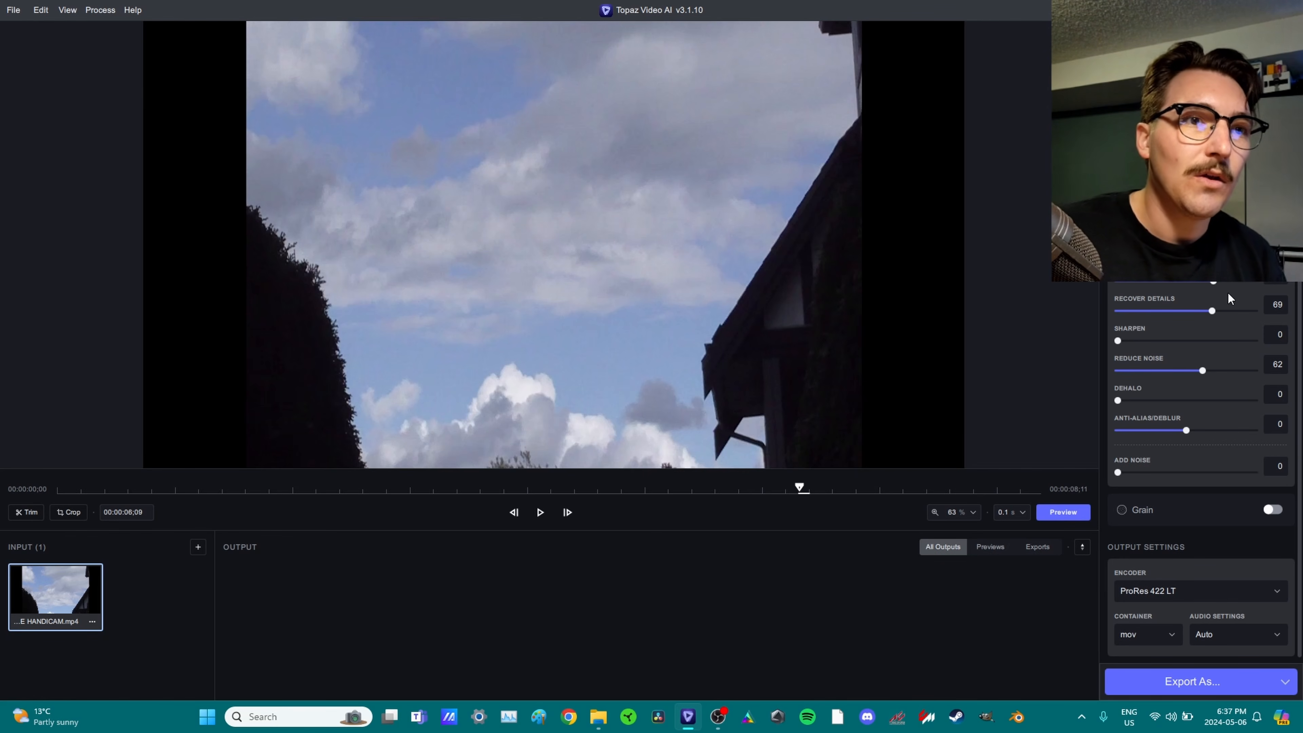
click(1060, 513)
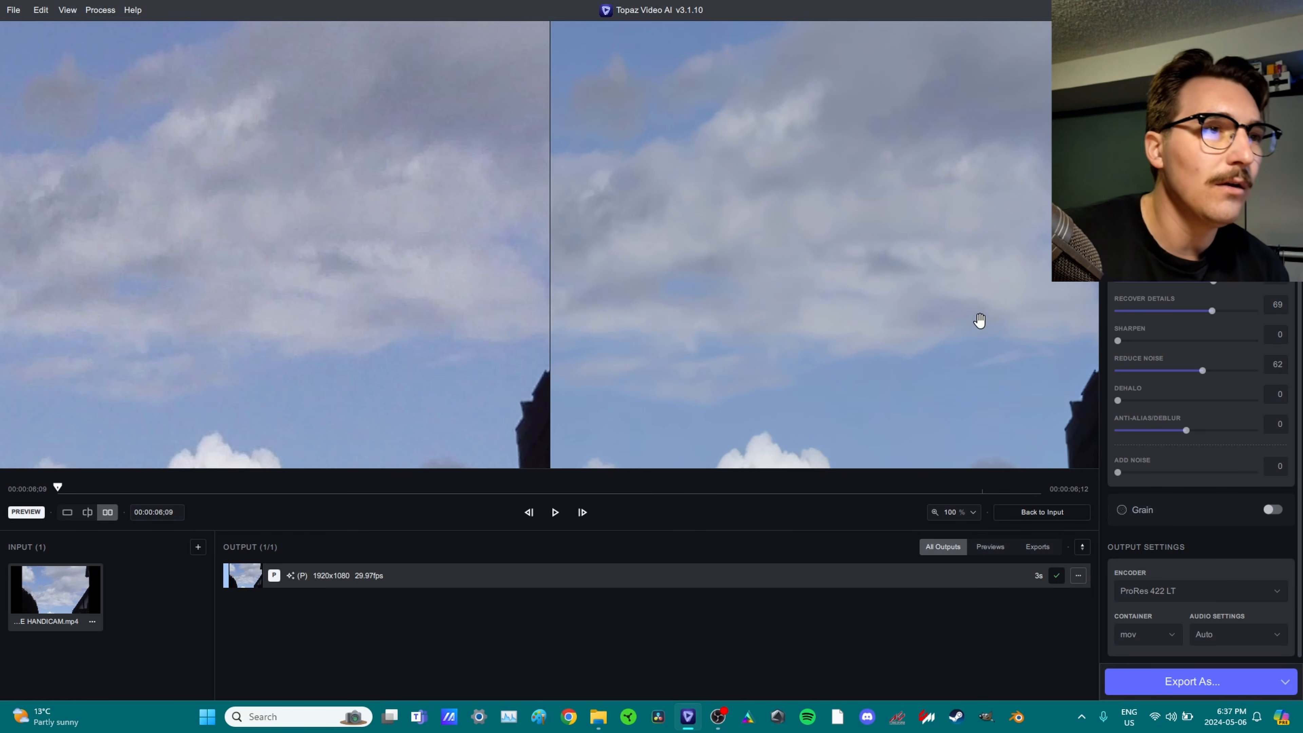
Zoom in on the lower clouds and trees, then sweep a split view across them.
scroll(923, 307, up, 1)
drag(743, 300, 826, 38)
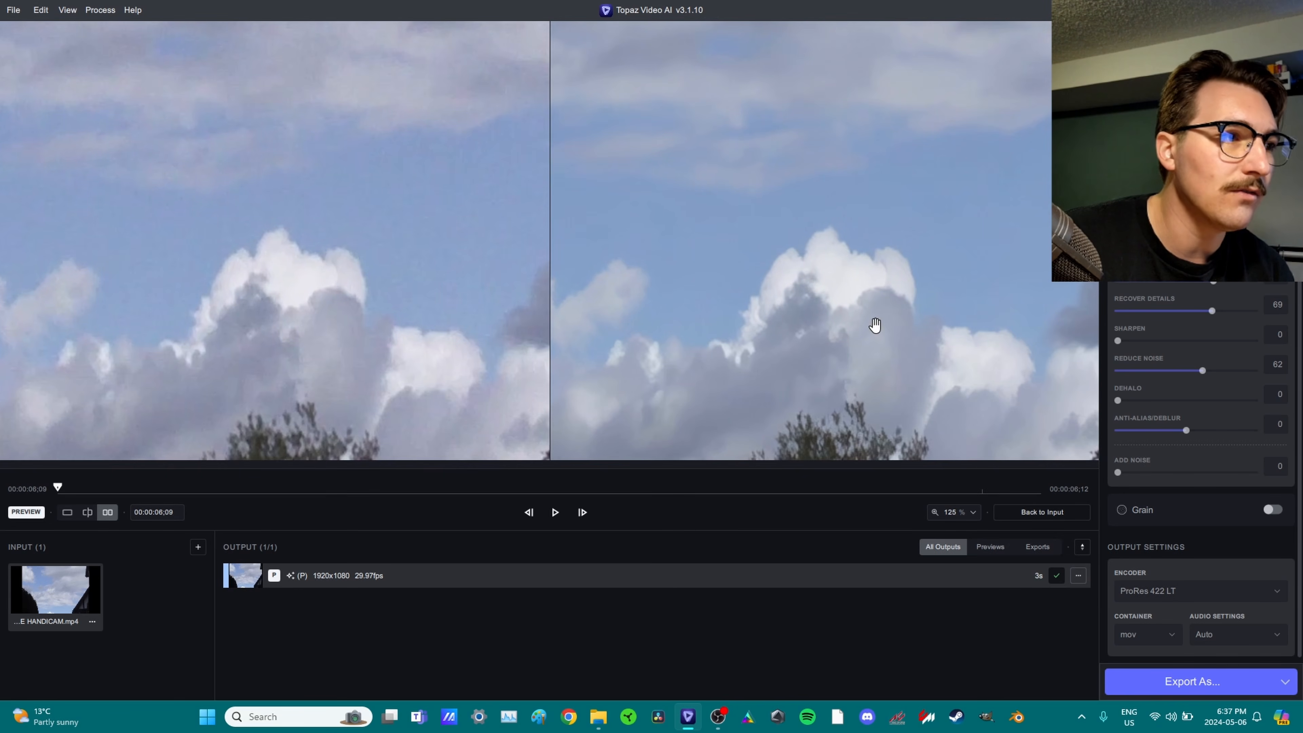
click(86, 512)
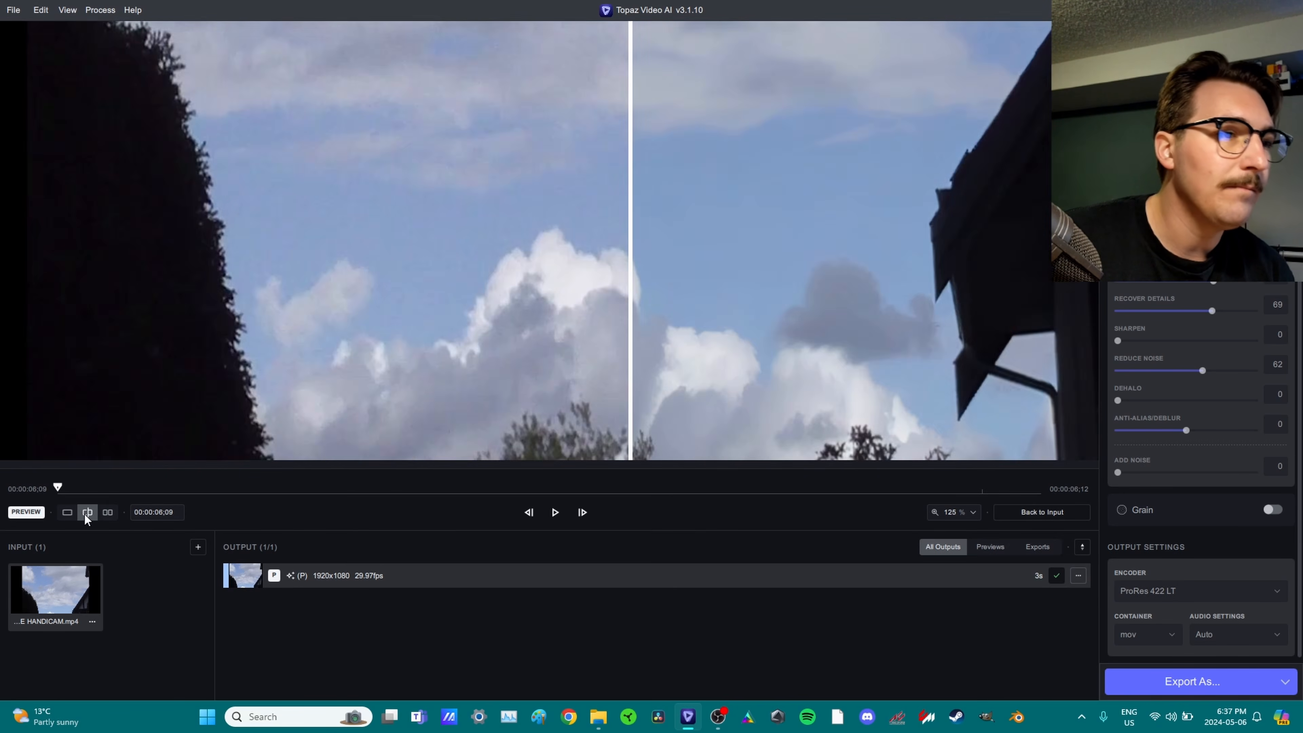
scroll(846, 358, down, 2)
scroll(658, 350, up, 4)
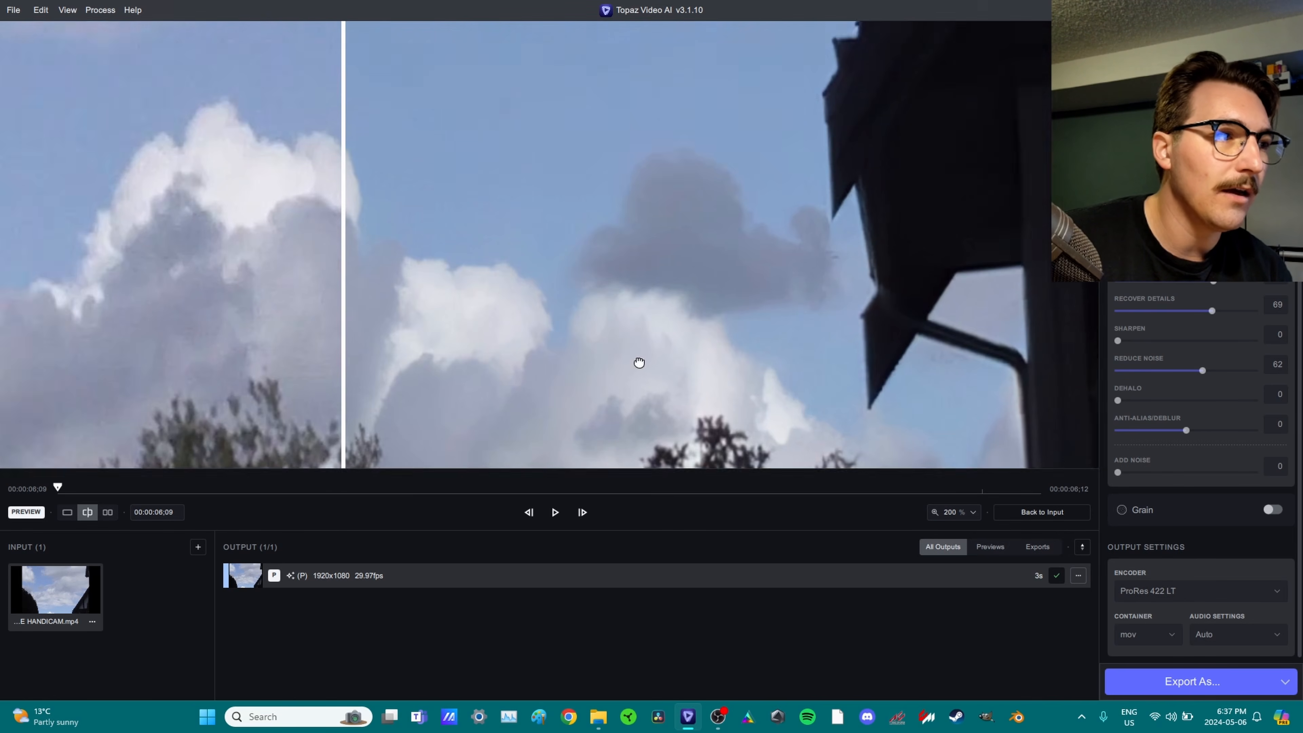
drag(638, 362, 639, 282)
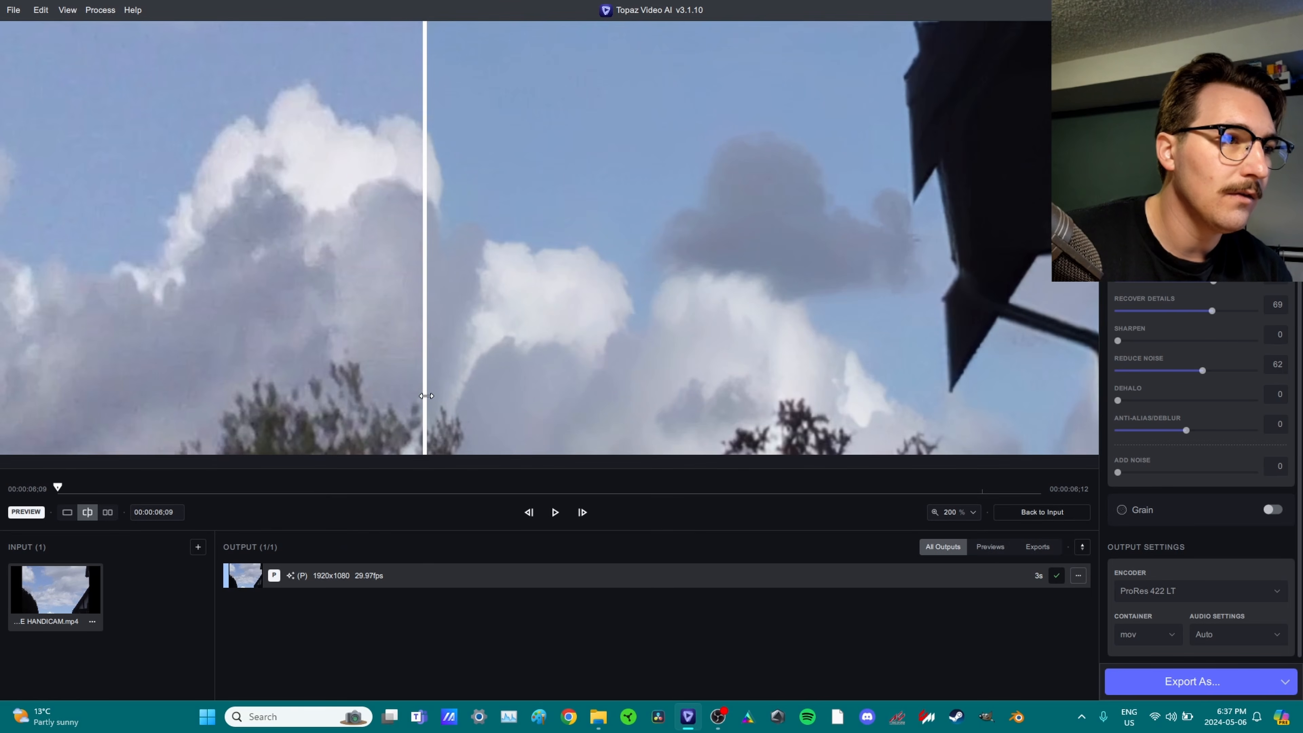
drag(426, 395, 204, 447)
scroll(270, 409, up, 2)
drag(270, 409, 396, 180)
drag(156, 387, 56, 447)
drag(78, 501, 179, 428)
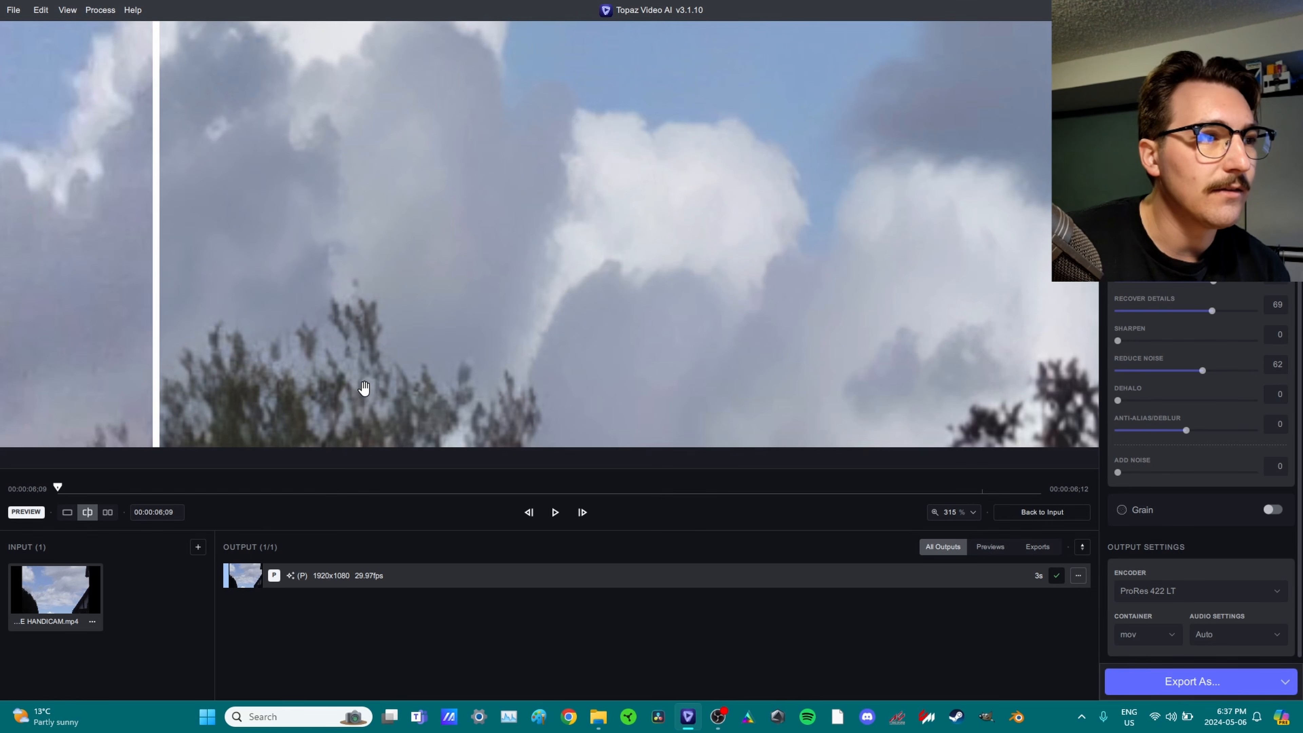
drag(168, 390, 371, 278)
Zoom onto the dark house and sweep the split line across its roof edge.
scroll(201, 441, up, 1)
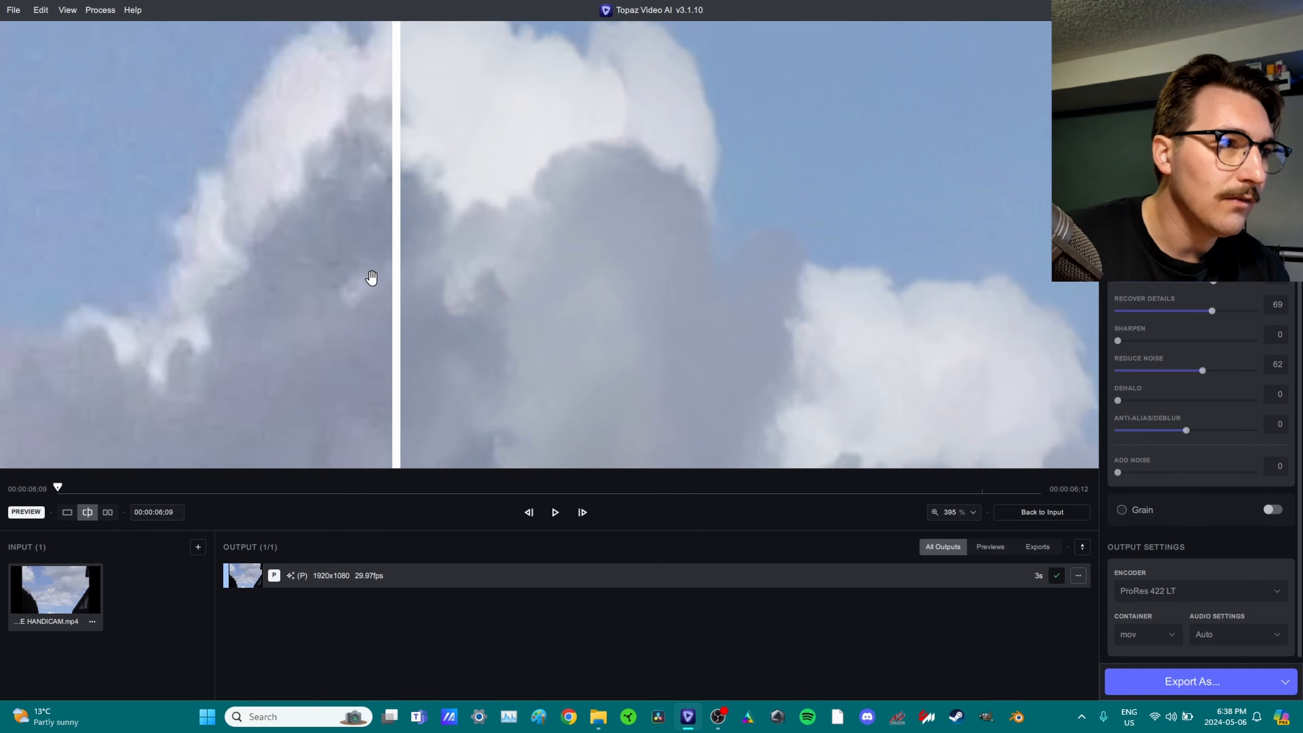
scroll(756, 264, down, 4)
scroll(602, 329, up, 3)
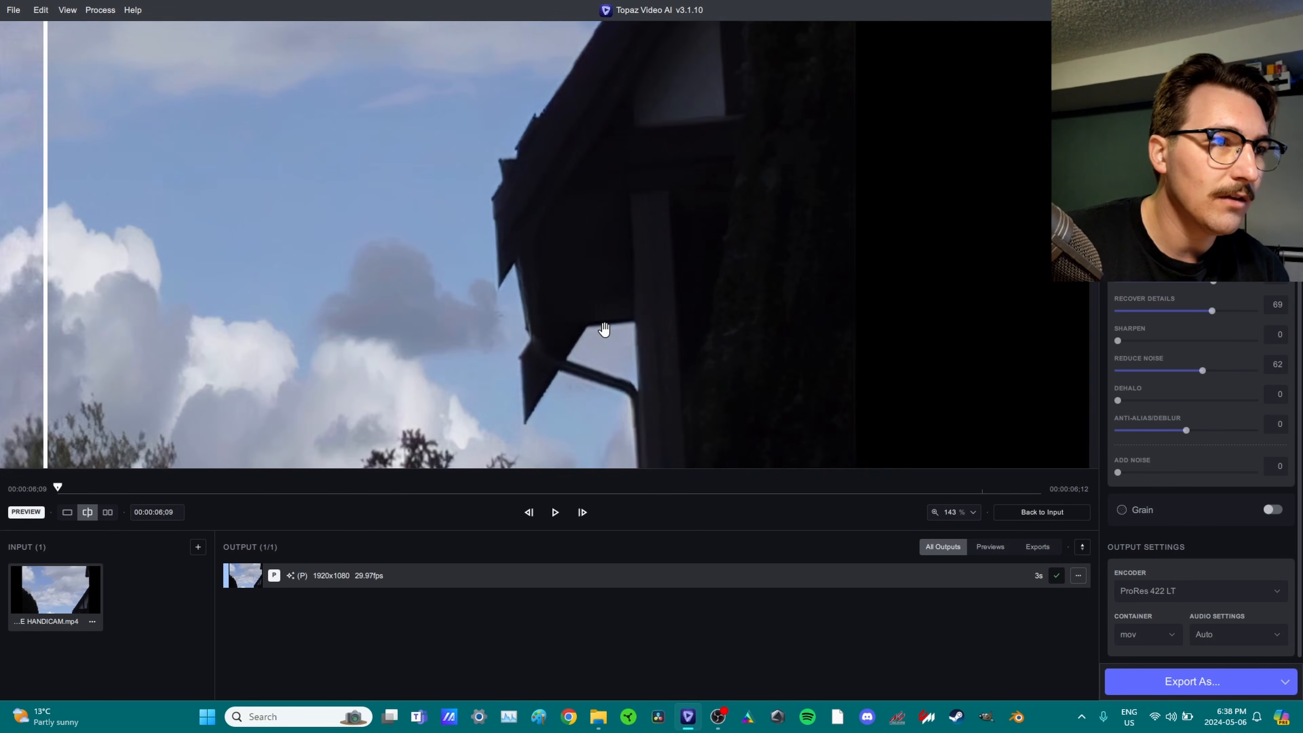
scroll(412, 224, up, 3)
drag(412, 224, 439, 251)
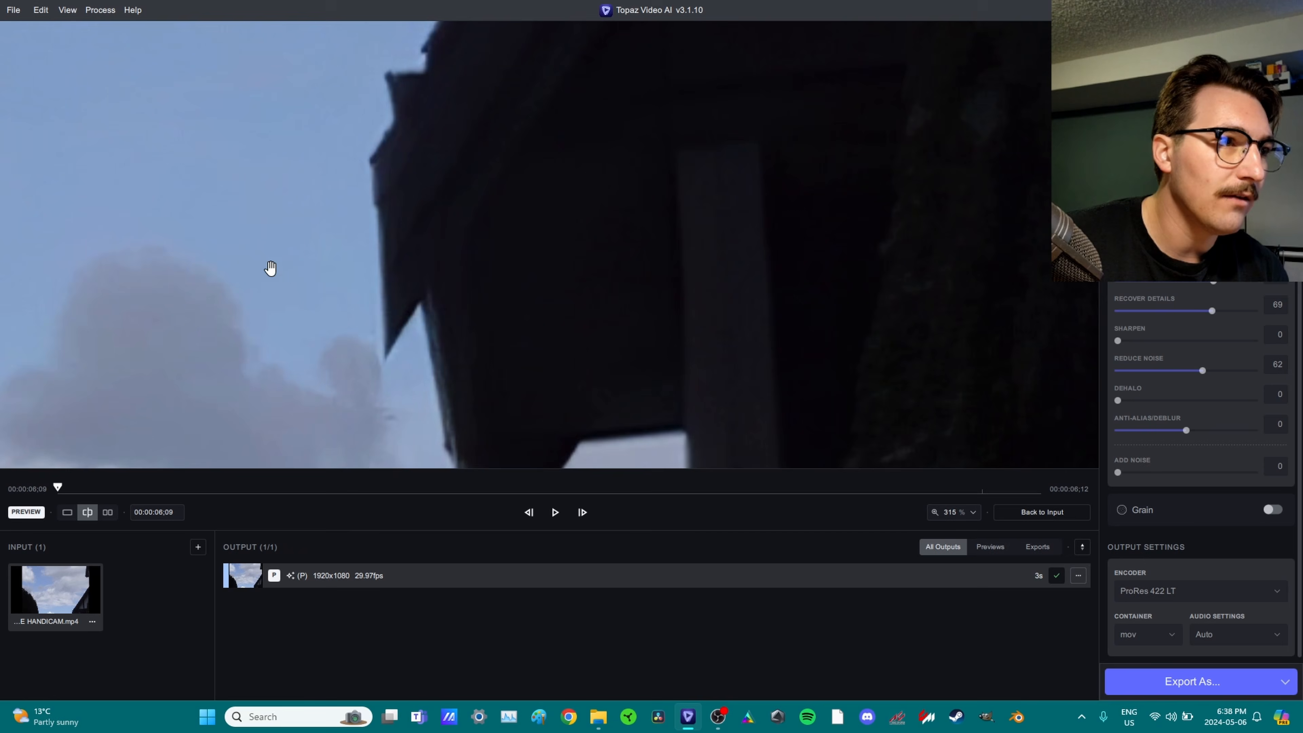
scroll(270, 272, down, 4)
drag(37, 275, 623, 282)
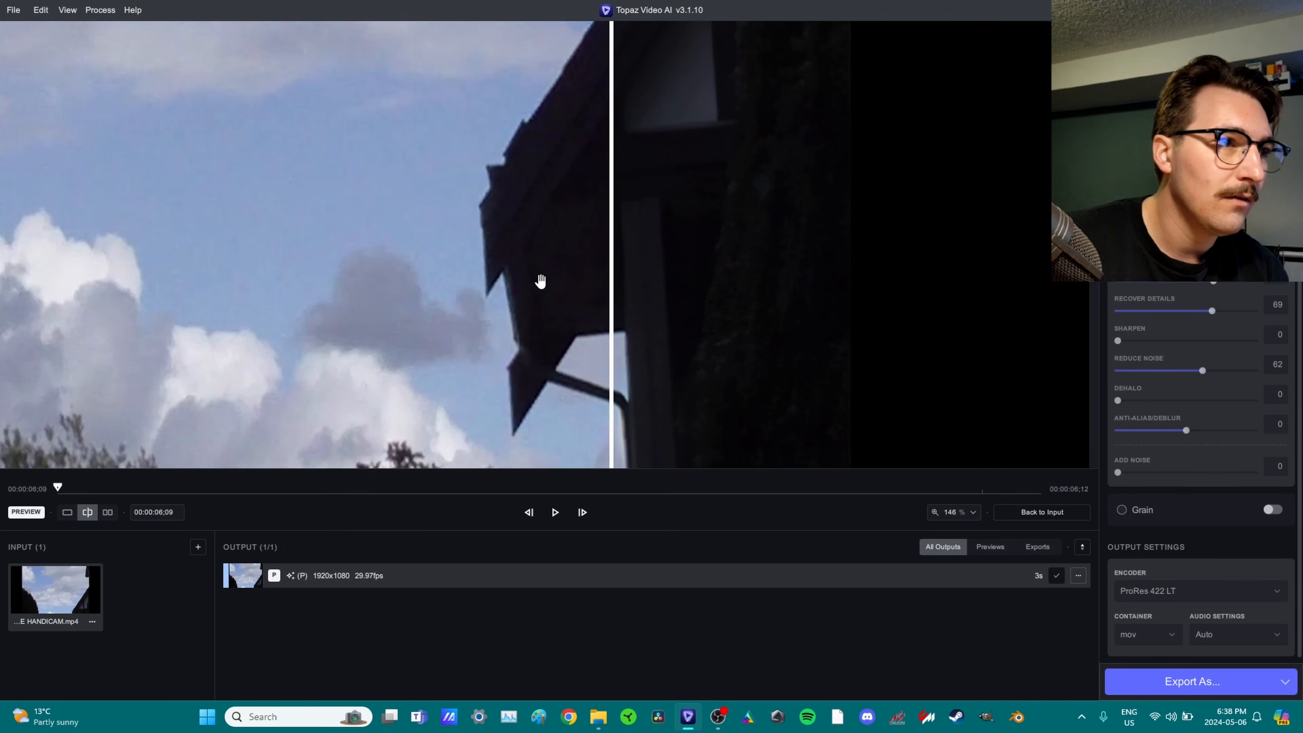
scroll(492, 246, up, 5)
drag(429, 248, 410, 210)
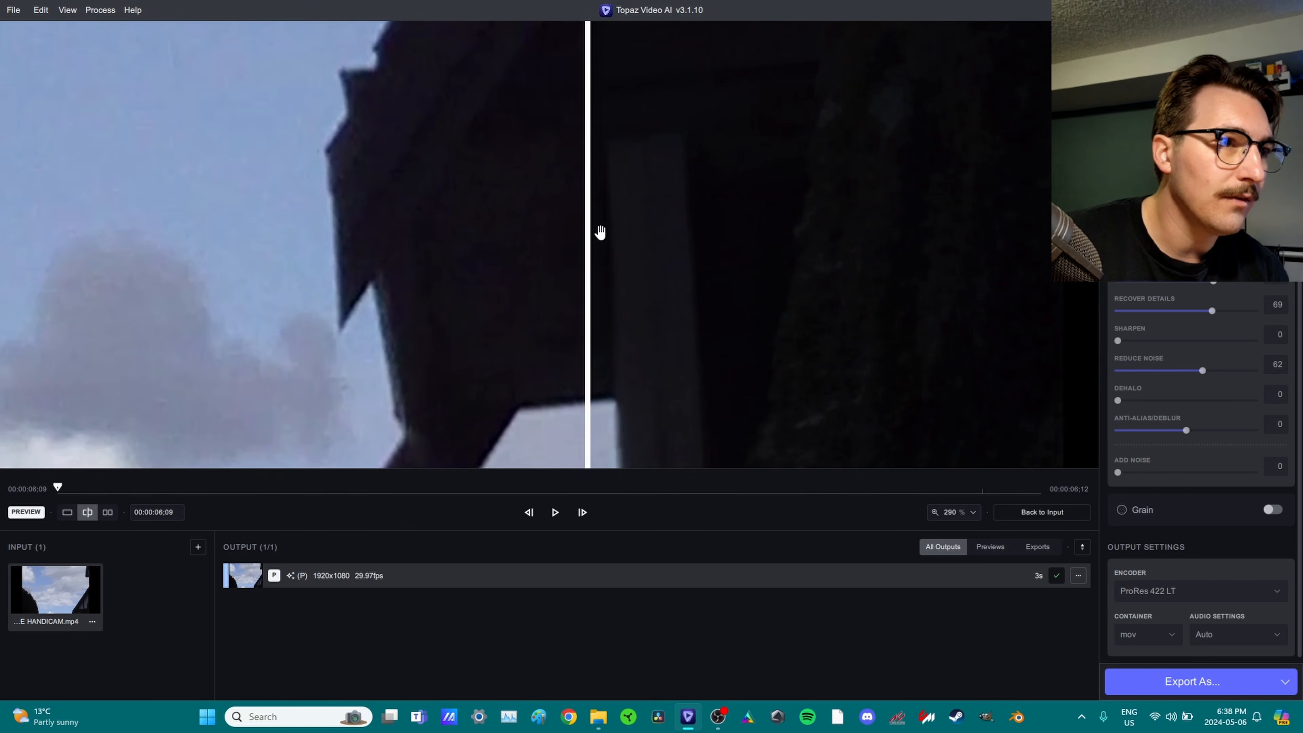
drag(589, 231, 210, 275)
mouse_move(210, 276)
mouse_down()
mouse_move(469, 303)
mouse_move(181, 314)
mouse_move(325, 305)
mouse_move(81, 280)
mouse_move(198, 288)
mouse_move(142, 297)
mouse_move(193, 291)
mouse_up()
scroll(717, 306, down, 4)
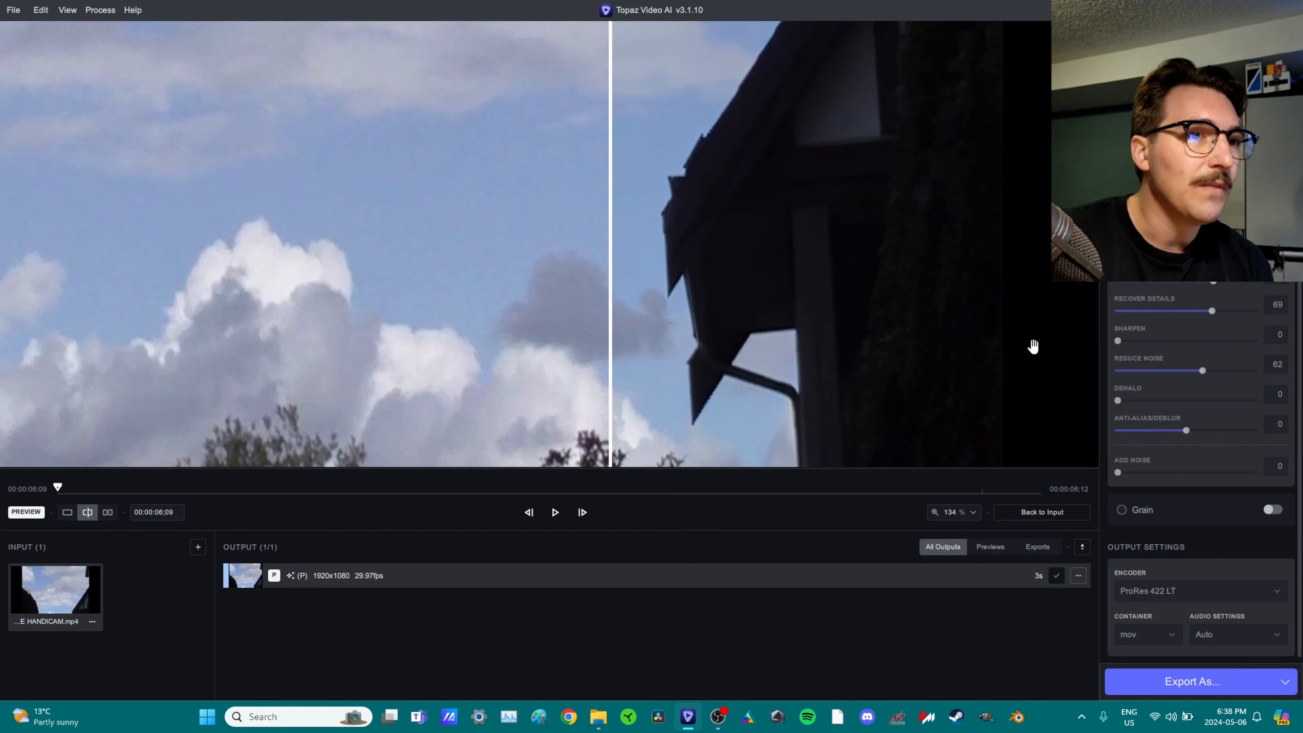
Set the export to H264 High (NVIDIA) encoder, mp4 container and 12 Mb/s bitrate.
click(1202, 685)
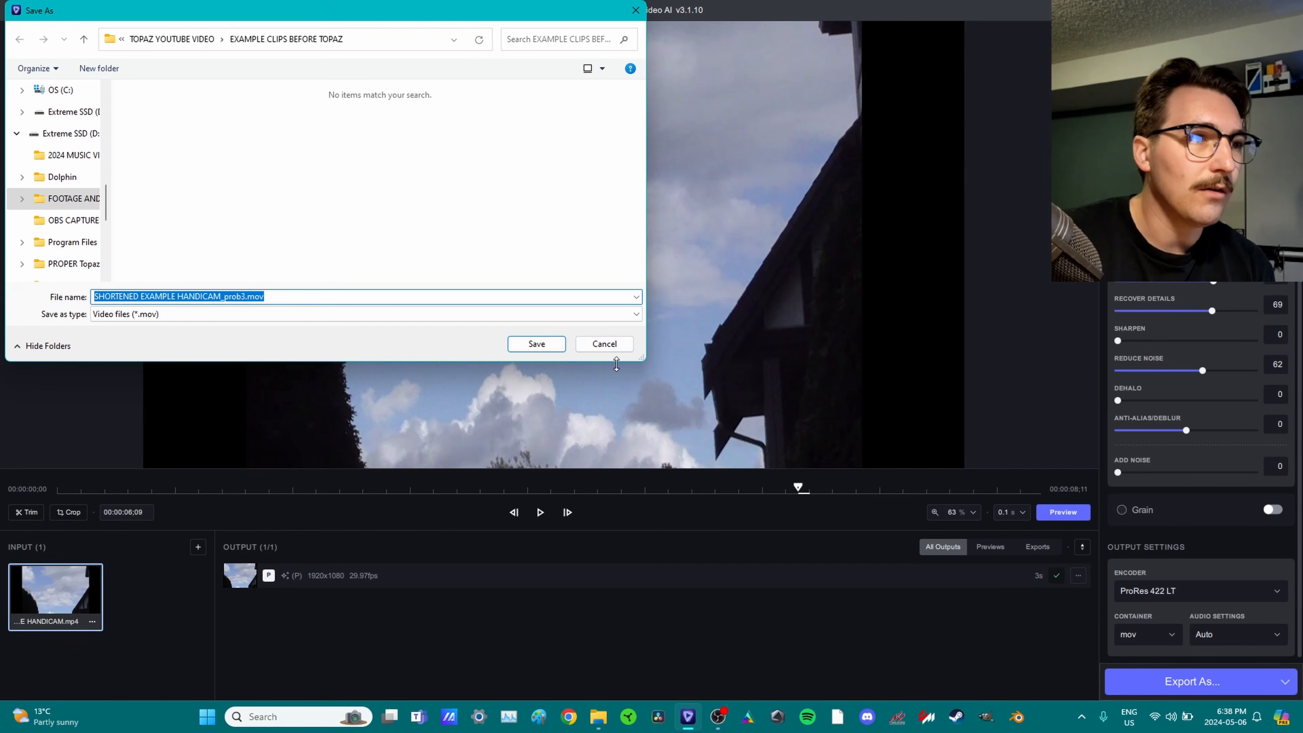
click(604, 344)
click(1182, 588)
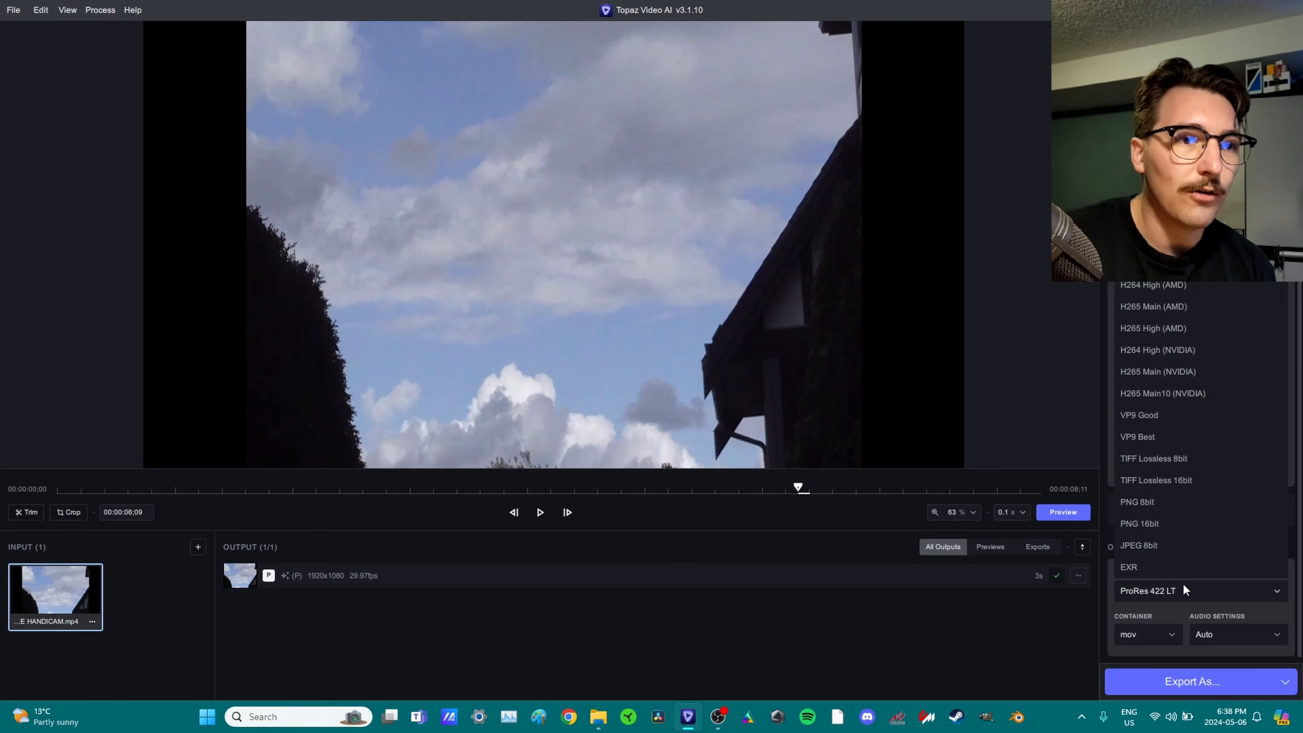
click(1180, 350)
click(1134, 634)
click(1134, 613)
click(1186, 634)
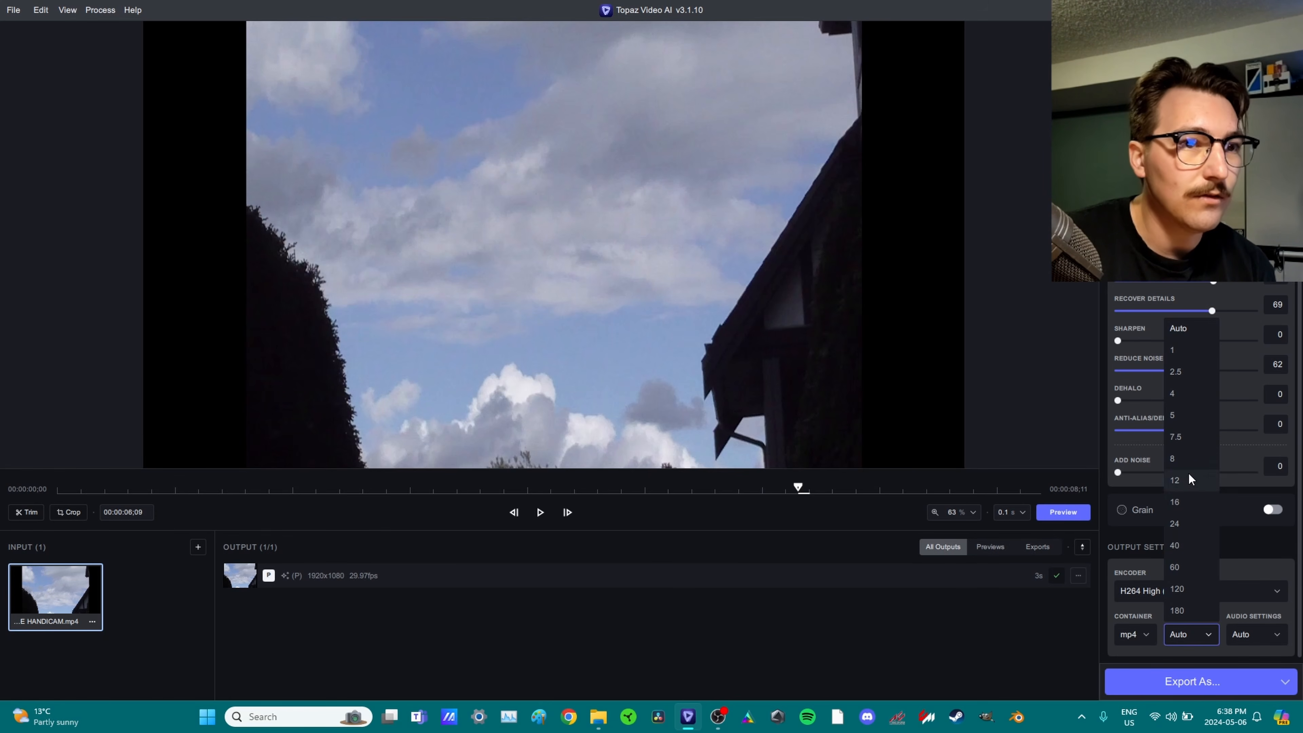
click(1175, 480)
Export the Handicam clip, then close it from the project.
click(1183, 690)
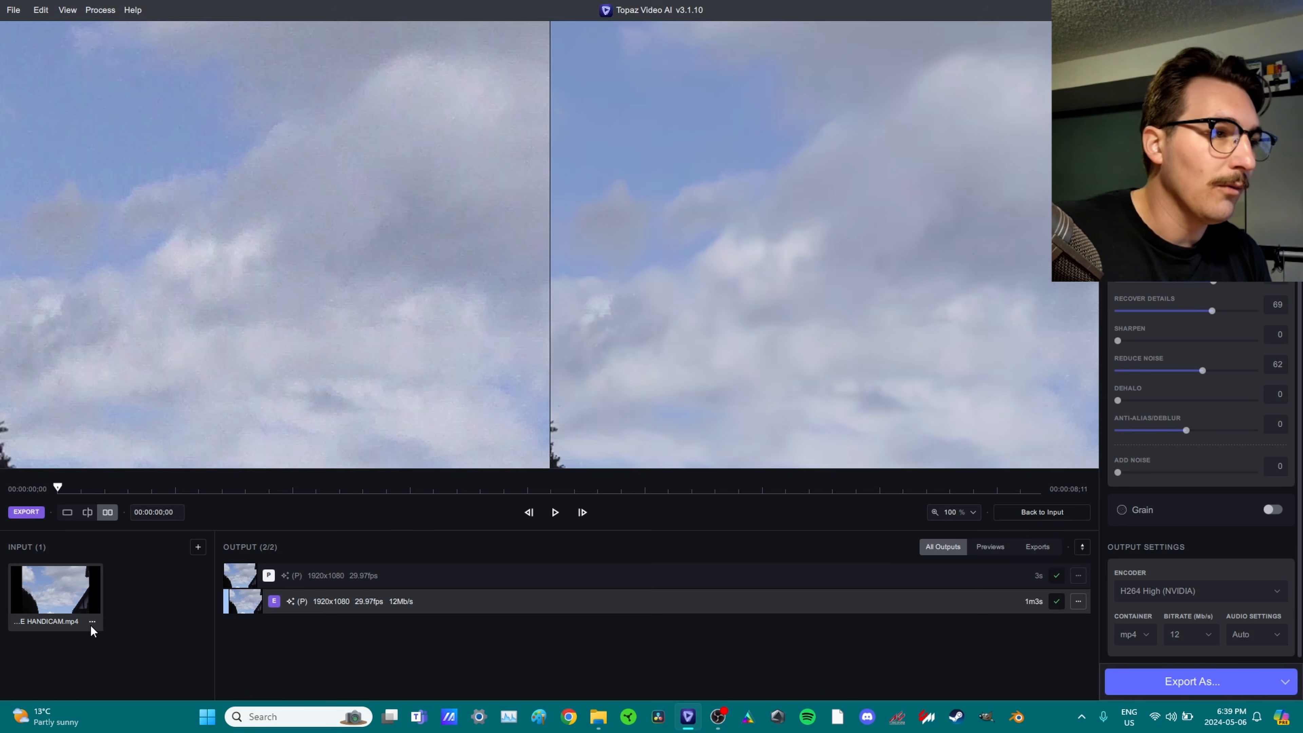
right_click(90, 619)
click(155, 673)
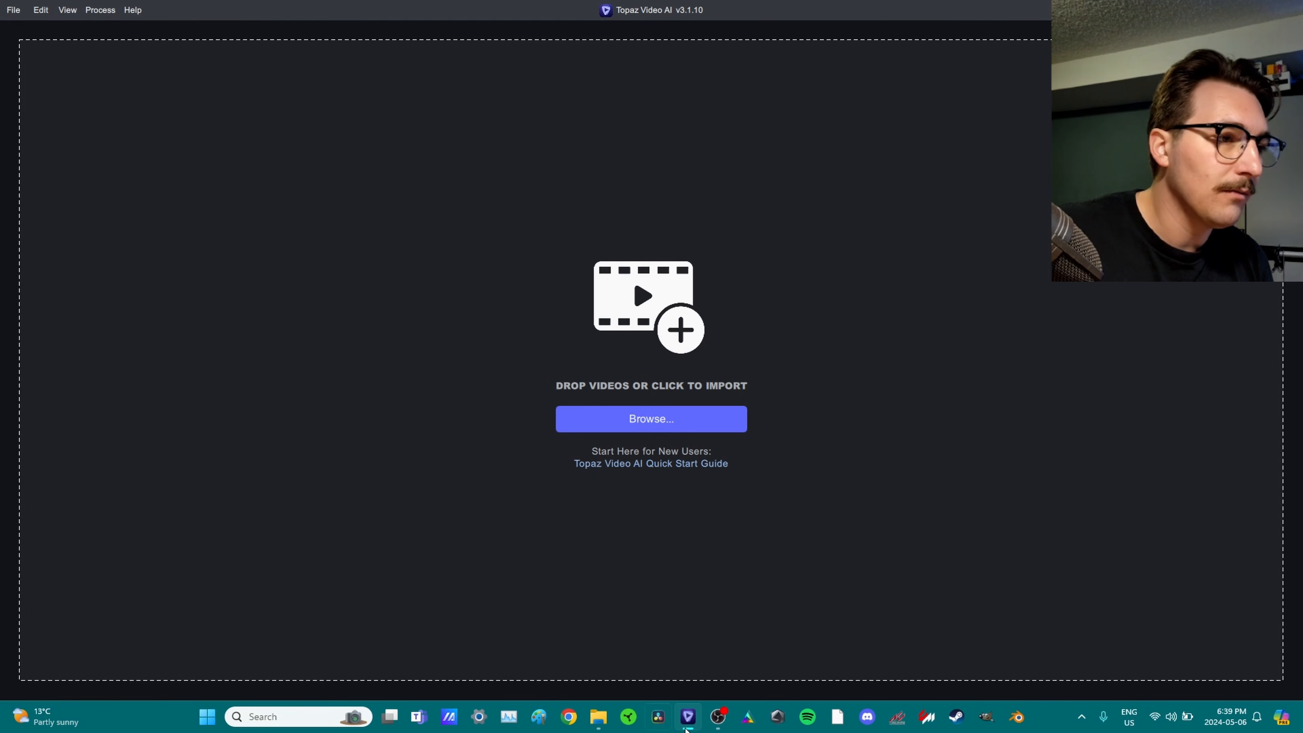
Import the ZVE10 clip via File Explorer, scrub its frames, and expand the Enhancement settings.
click(599, 724)
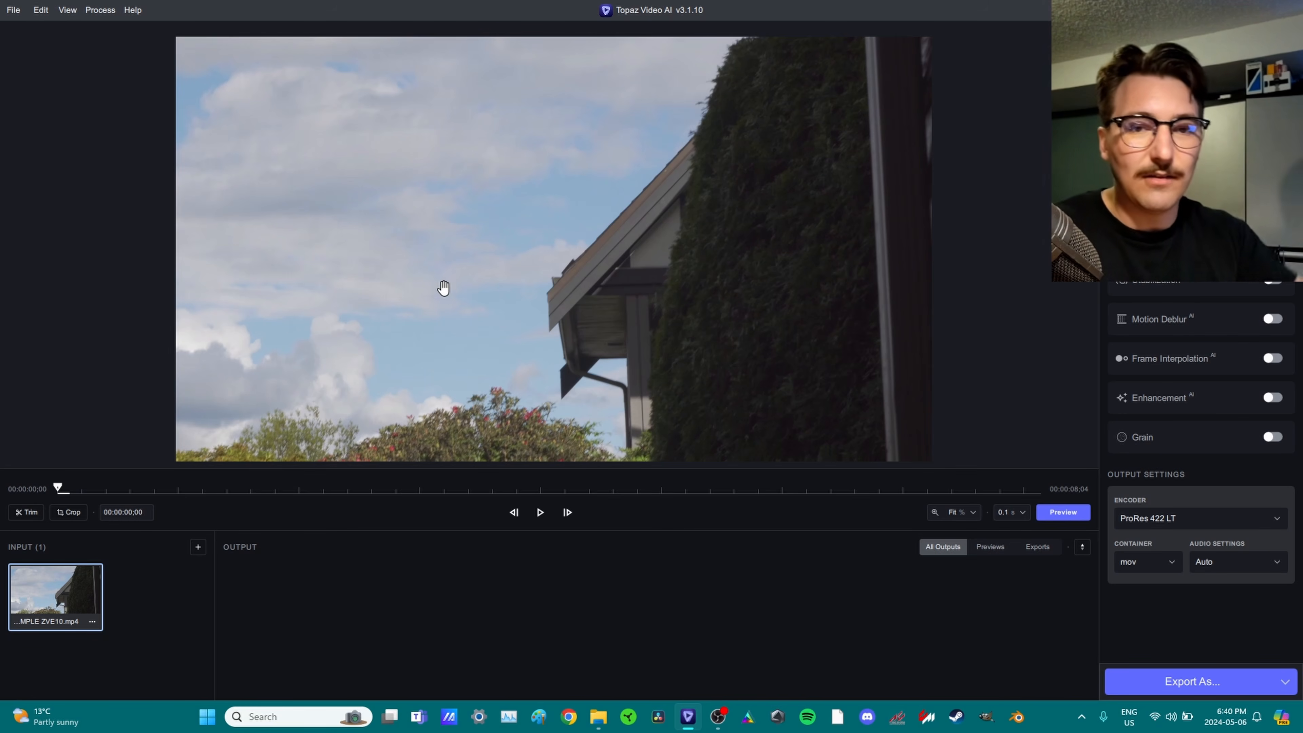
drag(345, 494, 162, 517)
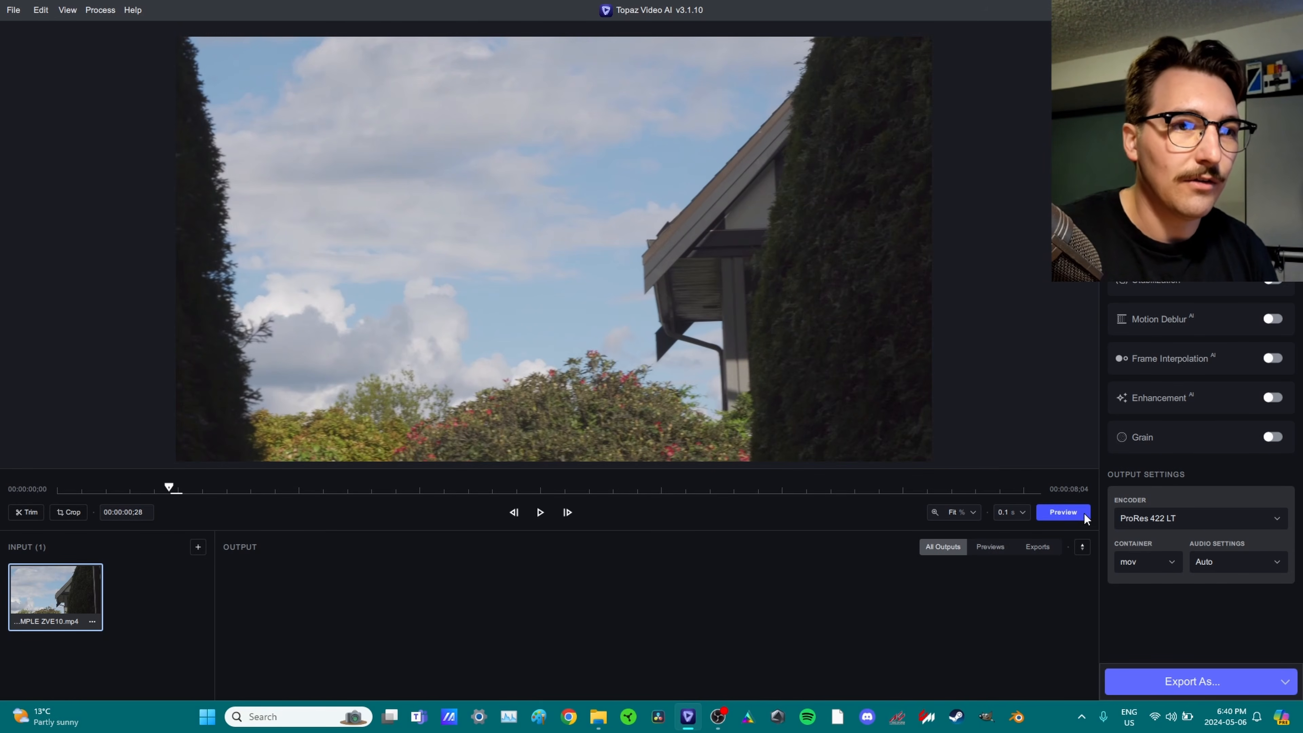
click(1191, 399)
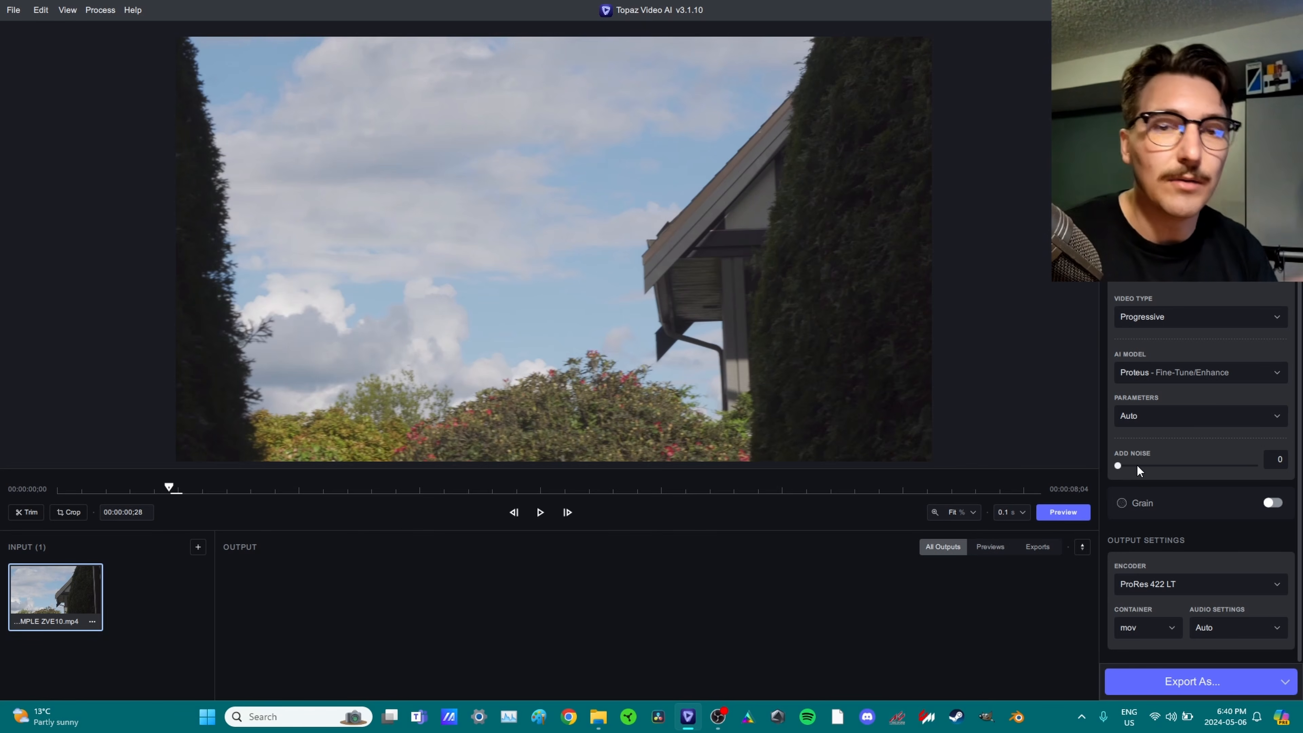
Switch Proteus to Manual with Recover Details 74 and Reduce Noise 73, then preview.
click(1175, 416)
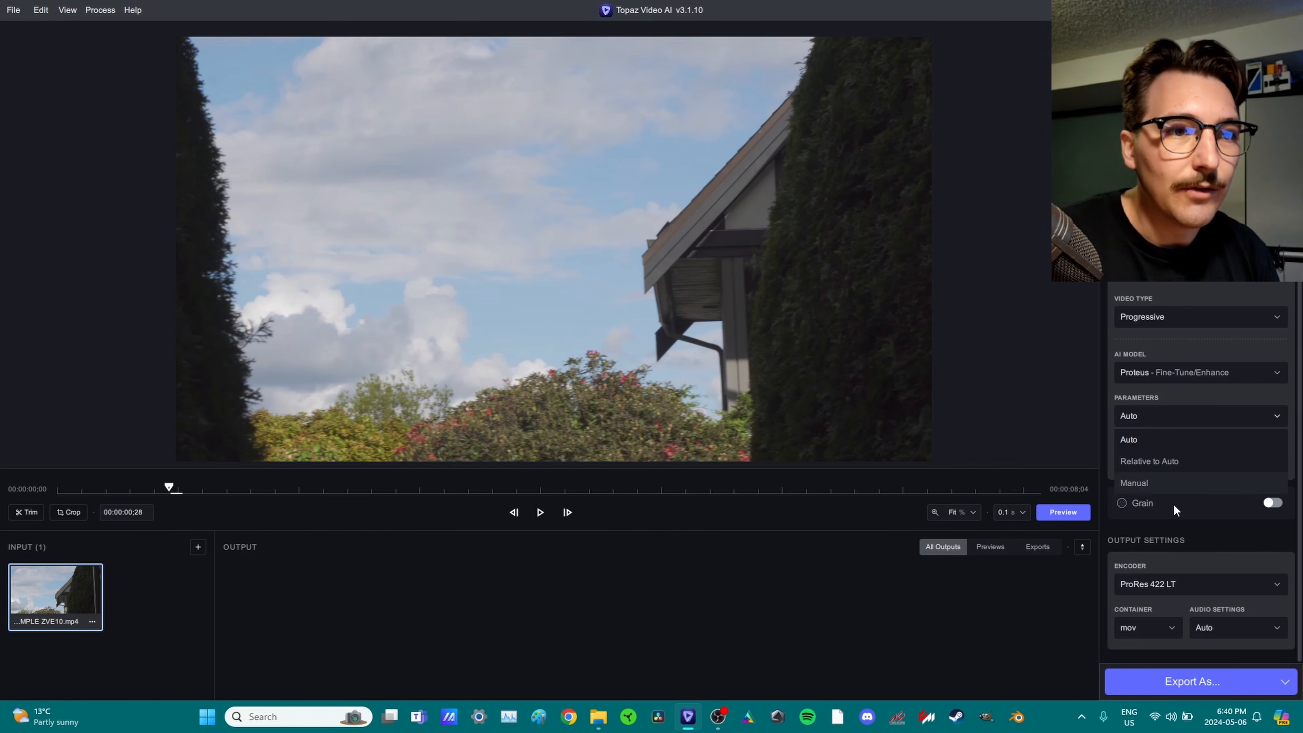
click(1174, 482)
scroll(1185, 452, down, 5)
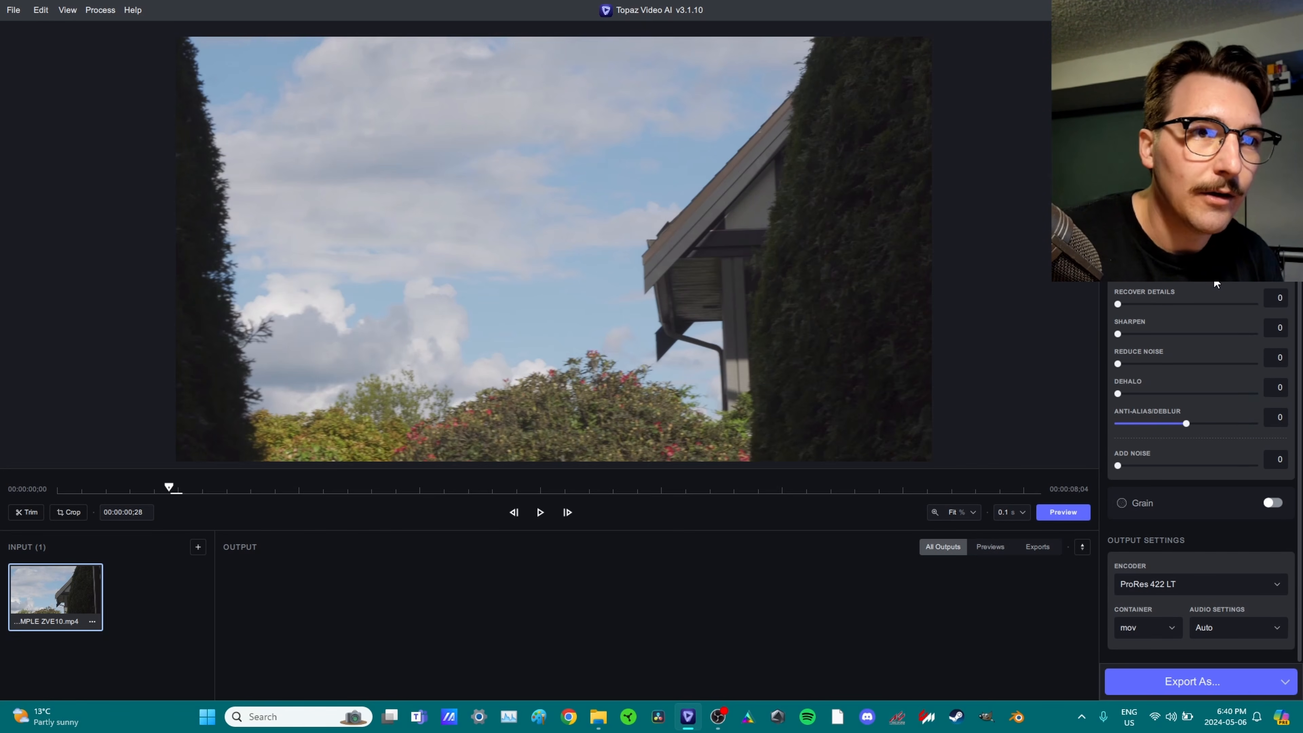
click(1222, 303)
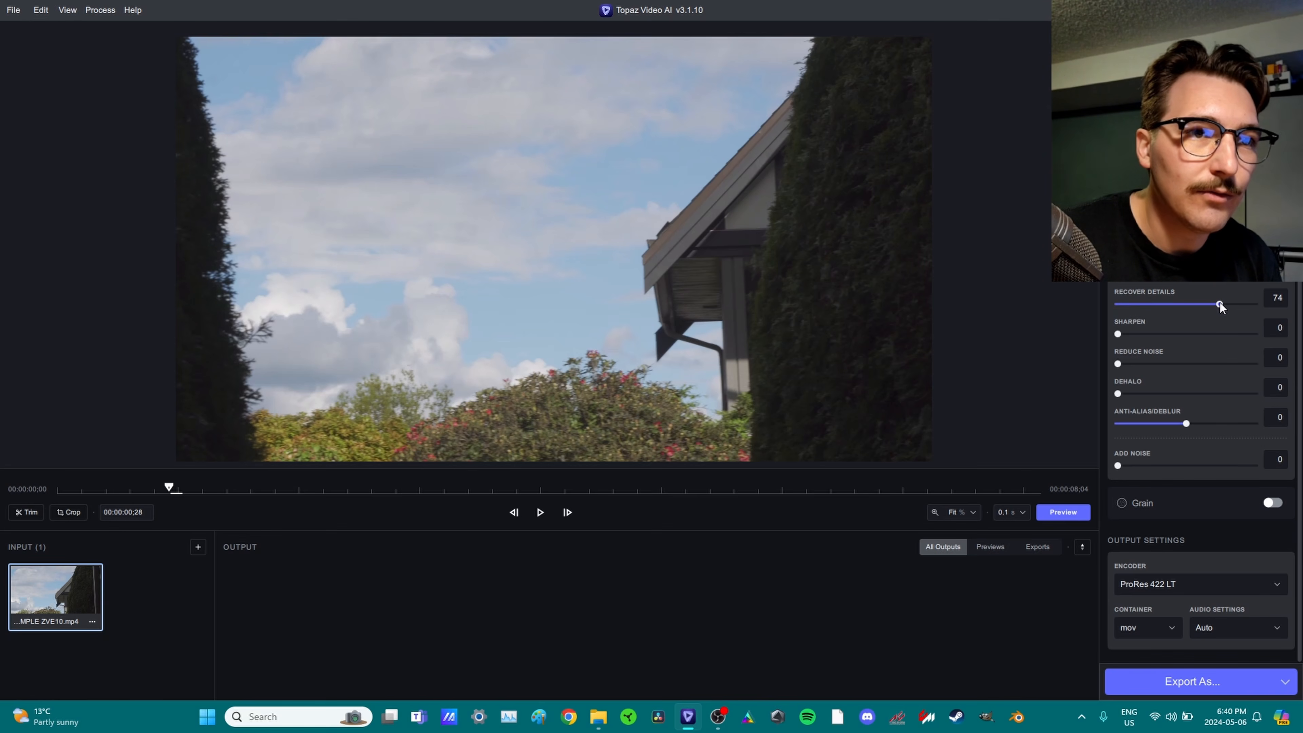
click(1217, 363)
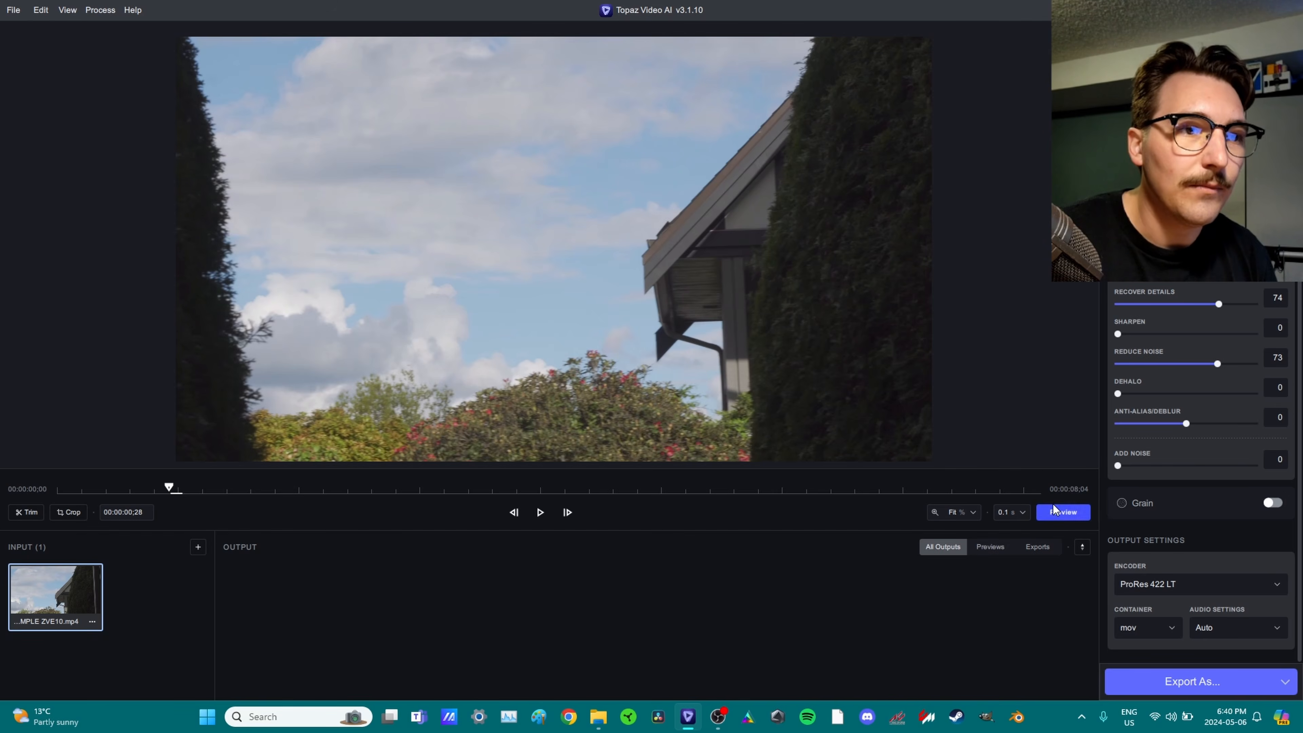
click(1061, 518)
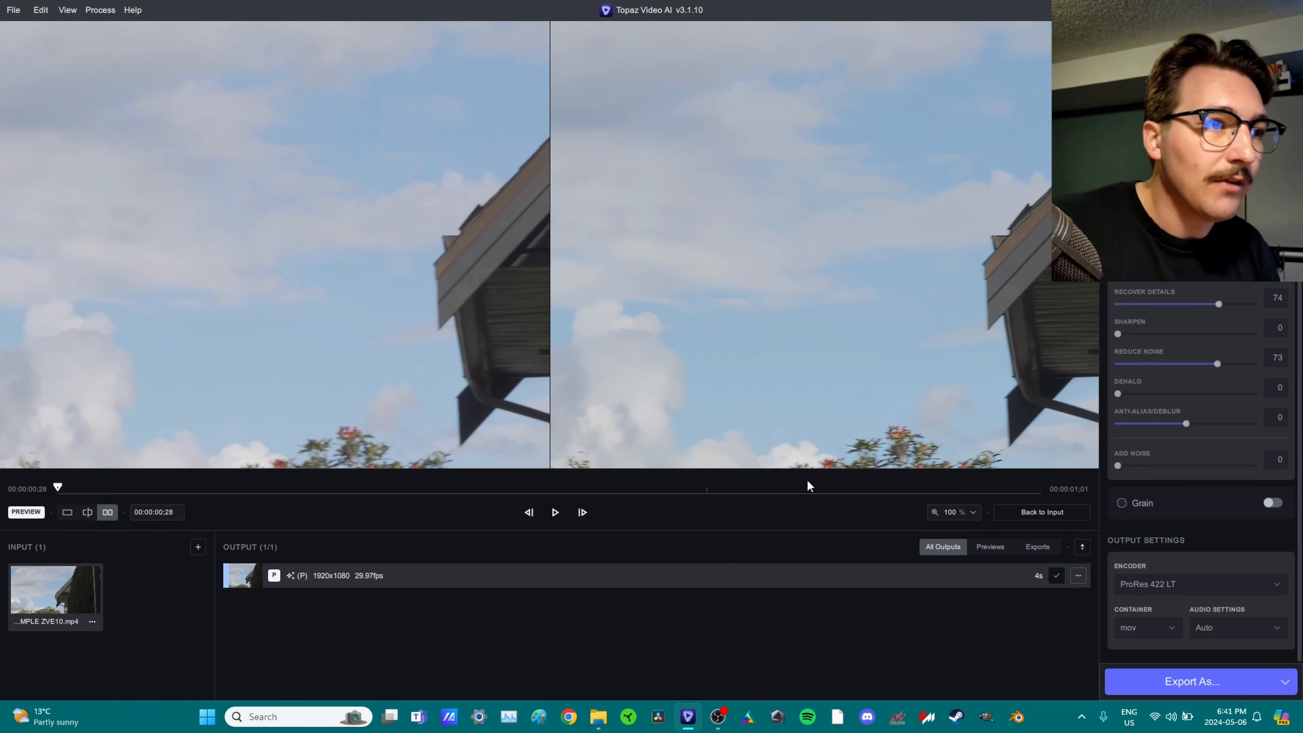
Zoom onto the ZVE10 house roof and wipe a split view between original and enhanced.
click(87, 511)
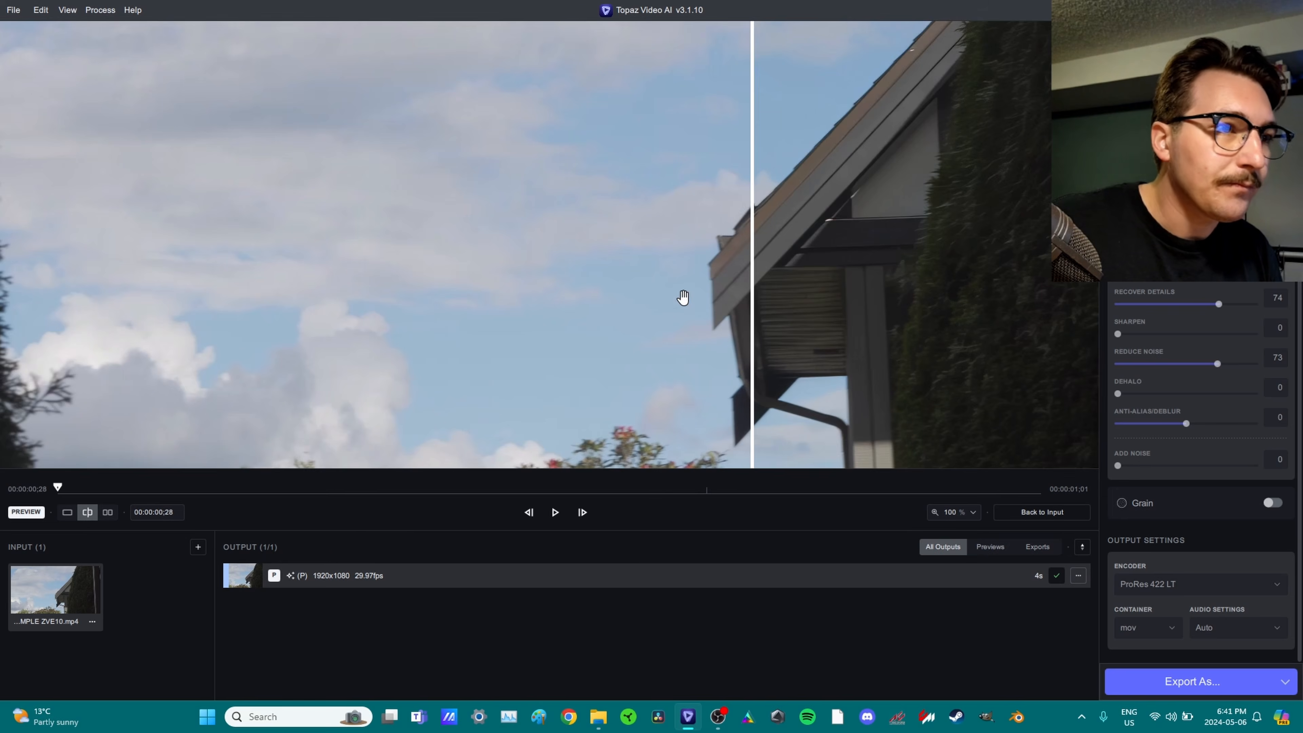
scroll(401, 267, up, 4)
scroll(707, 264, up, 6)
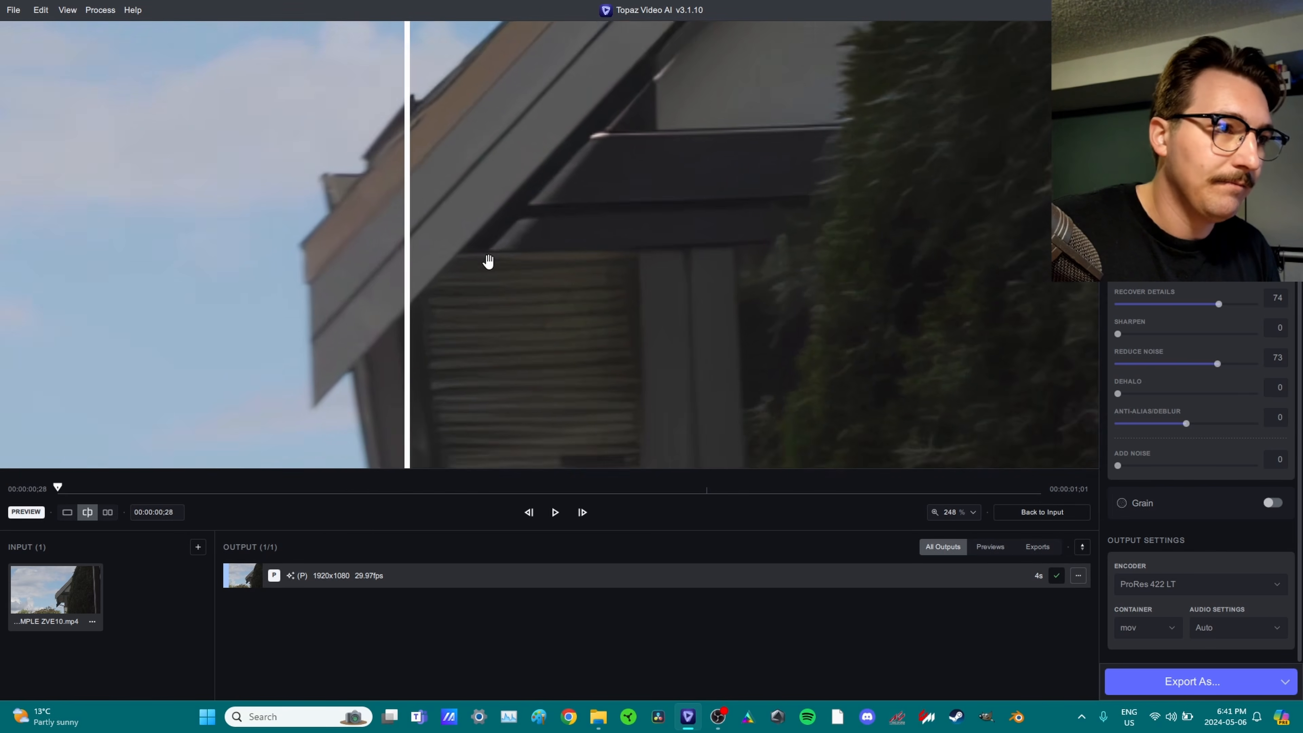
scroll(513, 257, down, 2)
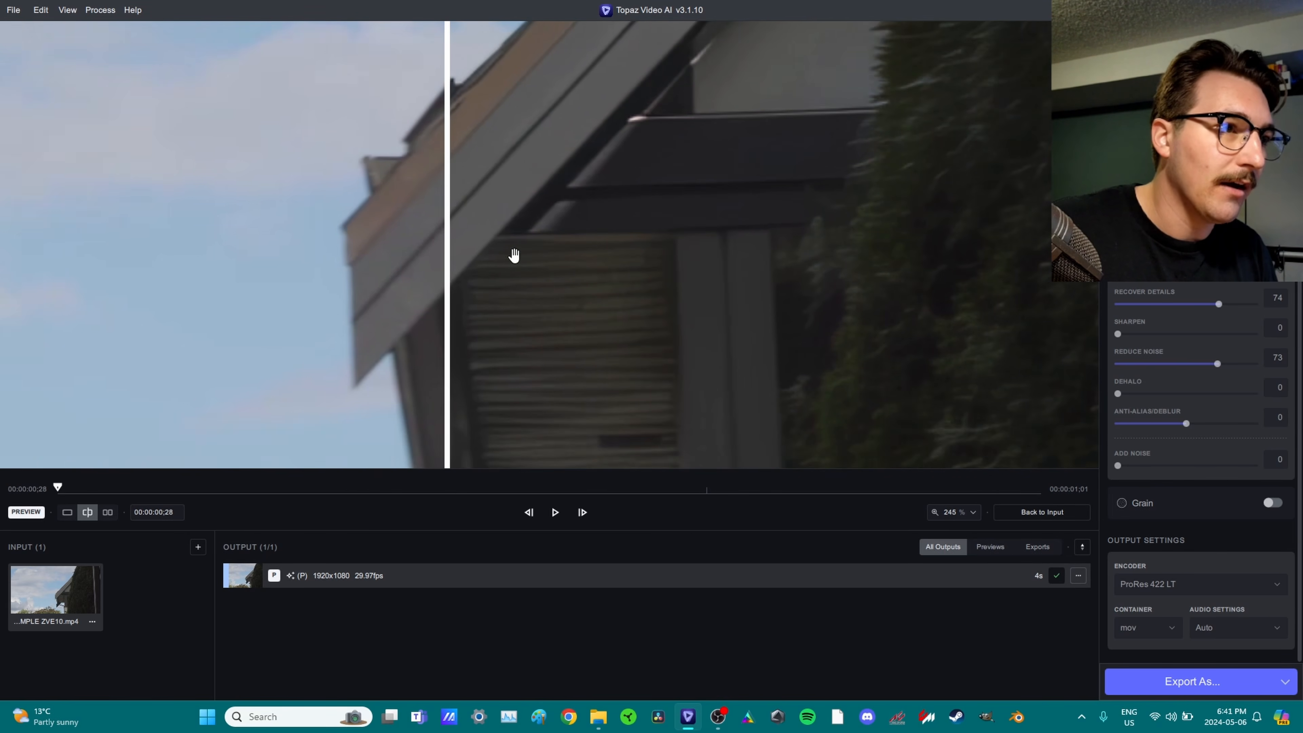
scroll(505, 269, down, 2)
drag(455, 255, 196, 313)
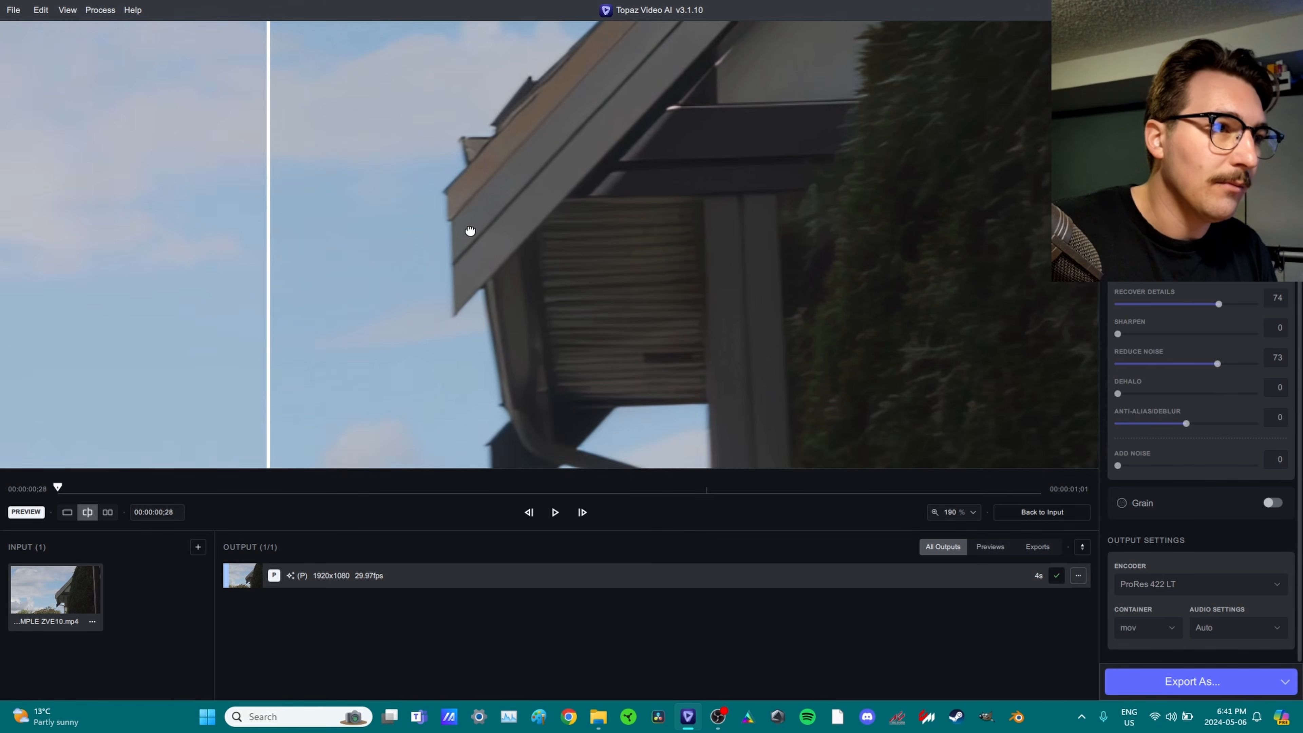
scroll(462, 236, up, 5)
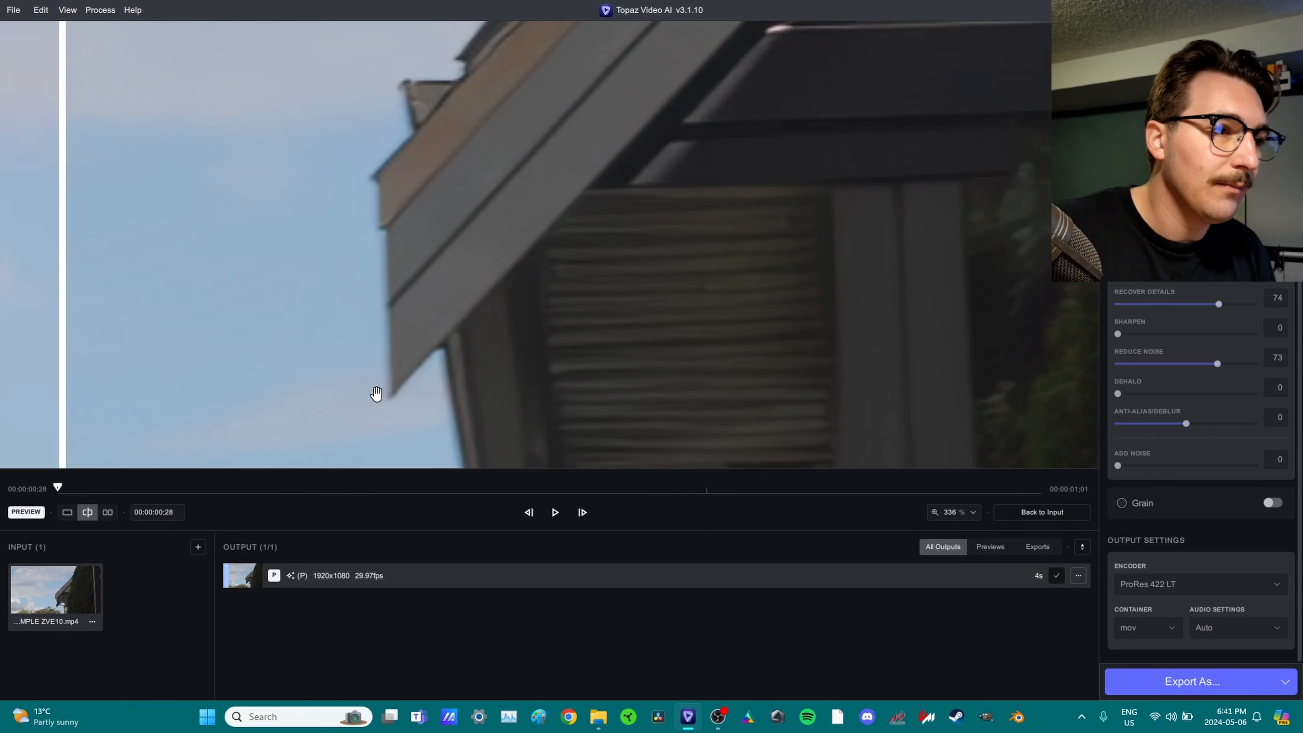
Back in settings, add Sharpen 10, Dehalo 12 and Anti-Alias/Deblur -10, then preview again.
click(1126, 399)
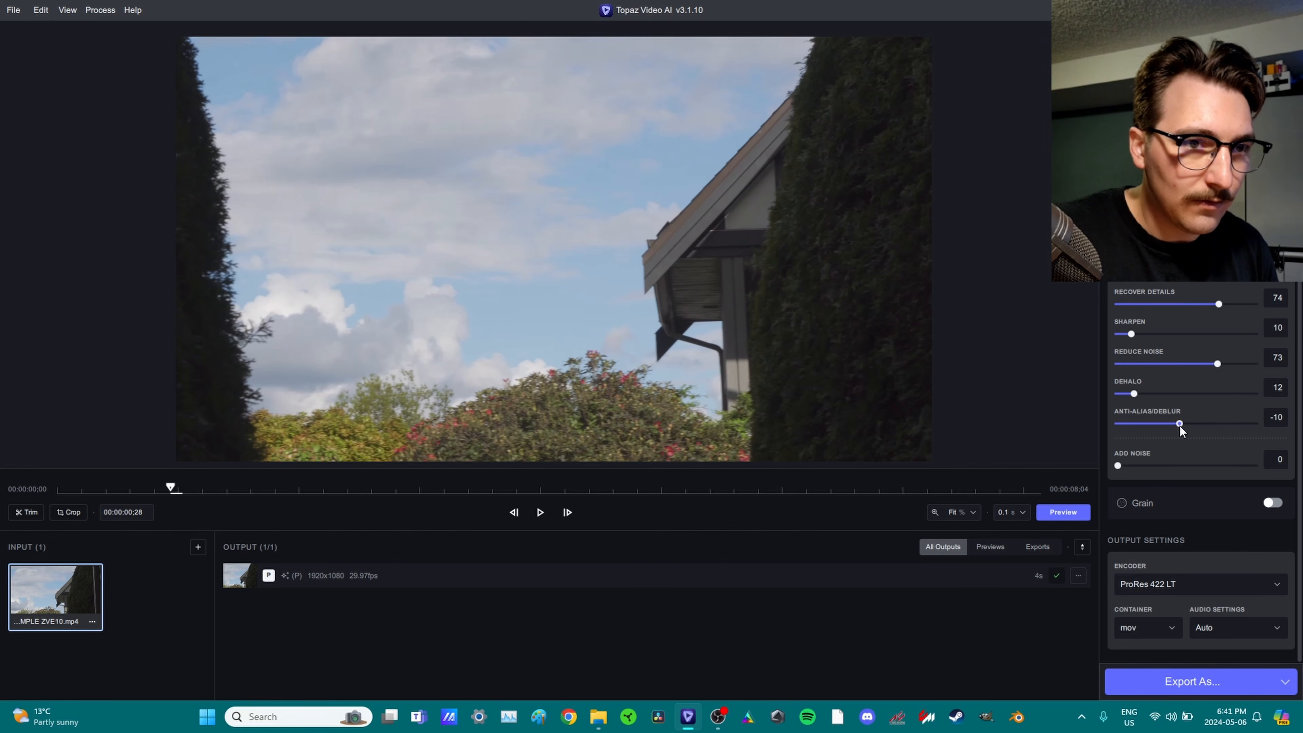
click(1063, 511)
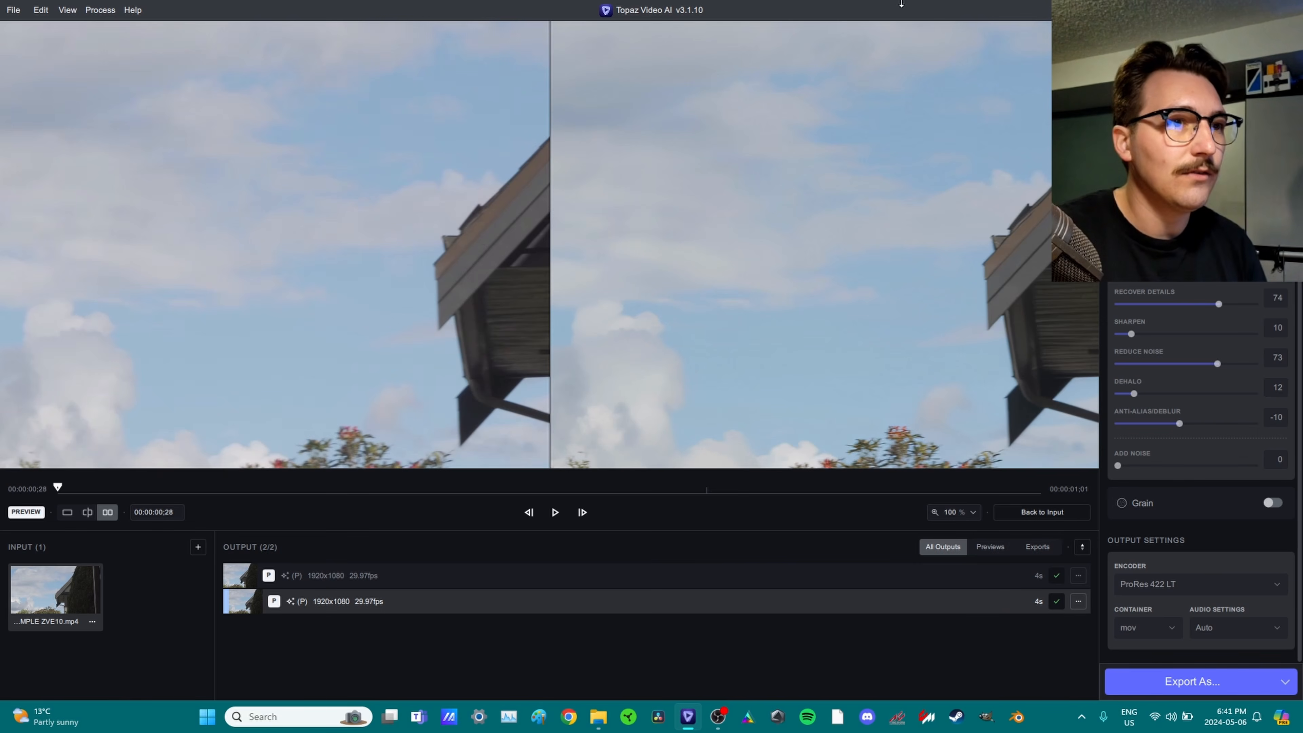
Centre the roof and wipe a split view across its detail and the whole frame.
scroll(944, 315, up, 4)
drag(1073, 337, 654, 279)
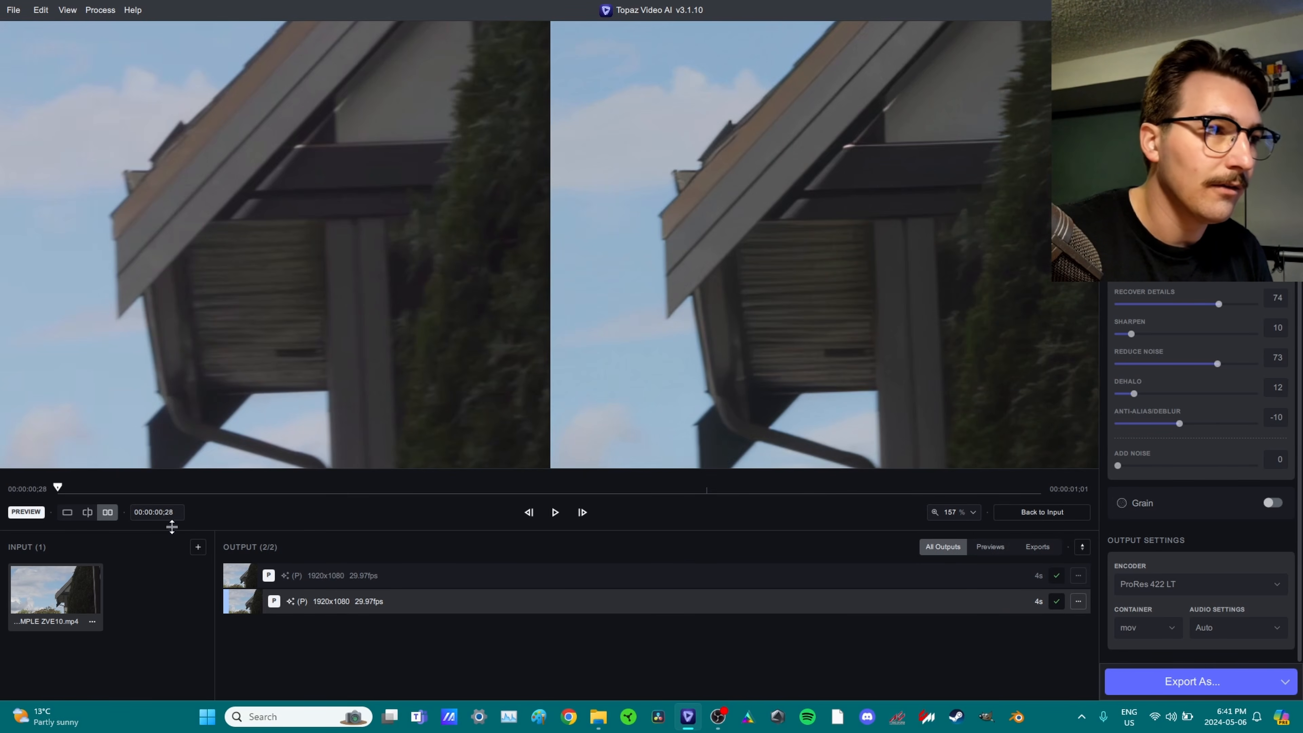
click(87, 512)
scroll(396, 228, up, 5)
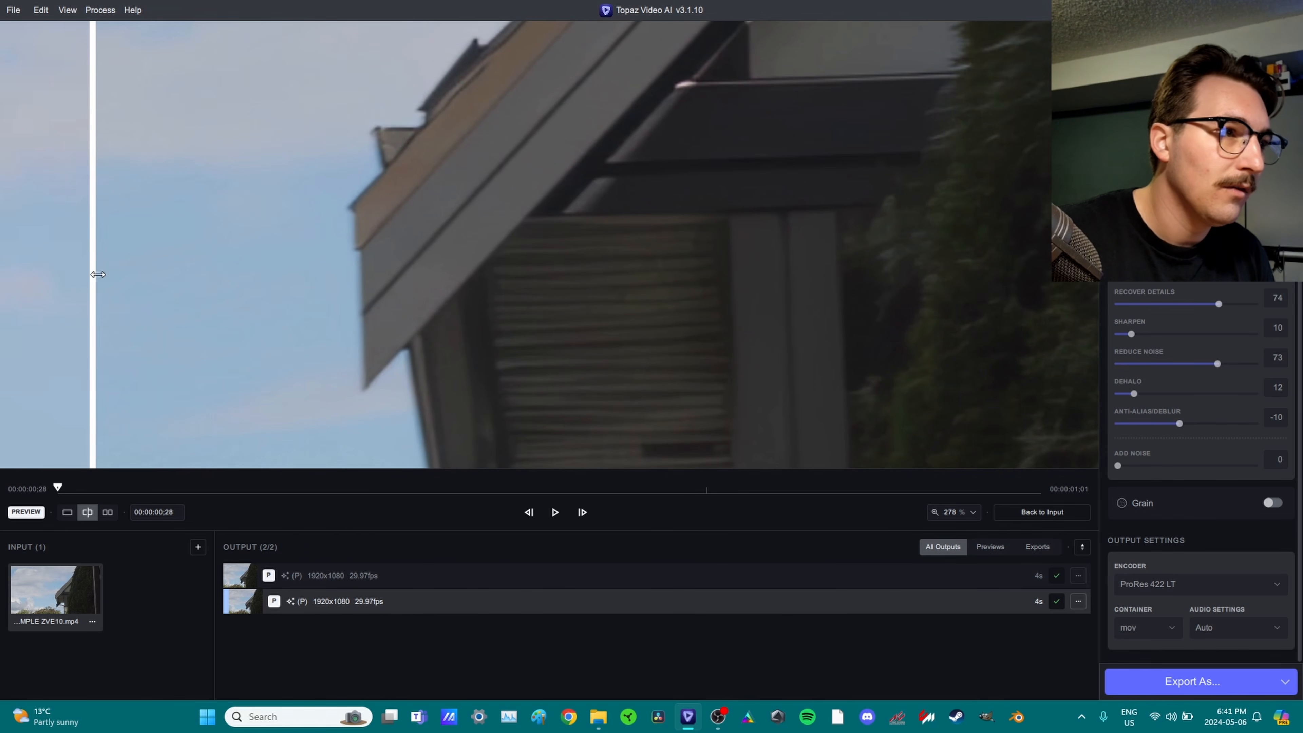
drag(92, 273, 480, 313)
drag(401, 311, 177, 347)
scroll(377, 323, down, 6)
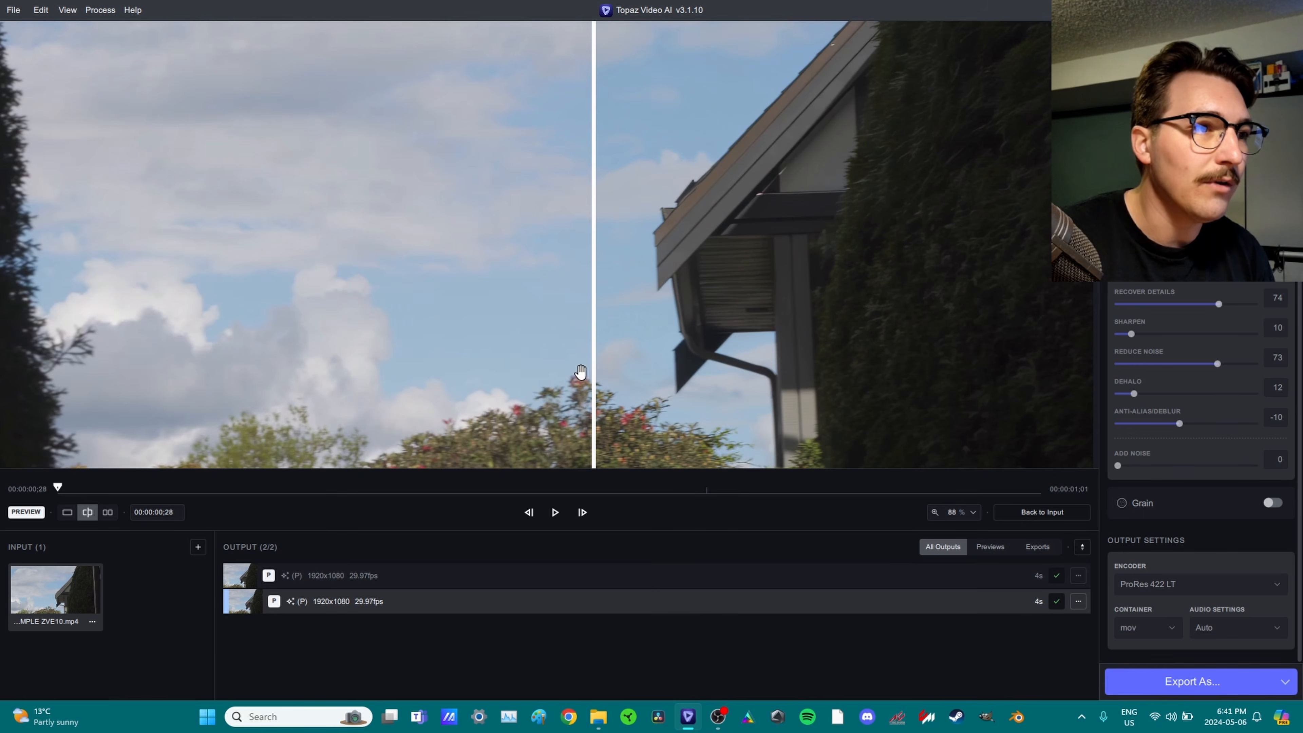
drag(594, 367, 93, 328)
scroll(646, 260, down, 2)
drag(271, 298, 70, 302)
Zoom onto the flowering bushes, wipe across them, and scrub to later frames.
scroll(531, 352, up, 2)
drag(509, 364, 556, 188)
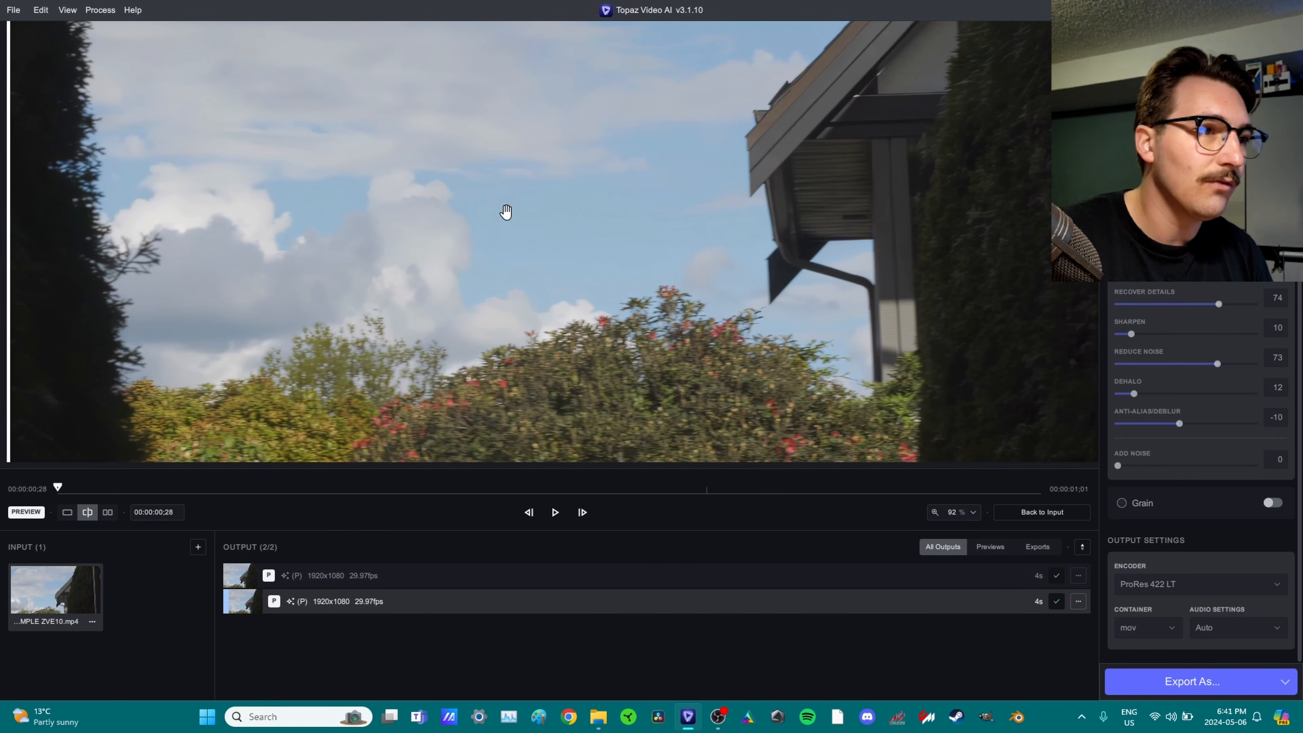
drag(10, 305, 791, 393)
scroll(625, 373, up, 3)
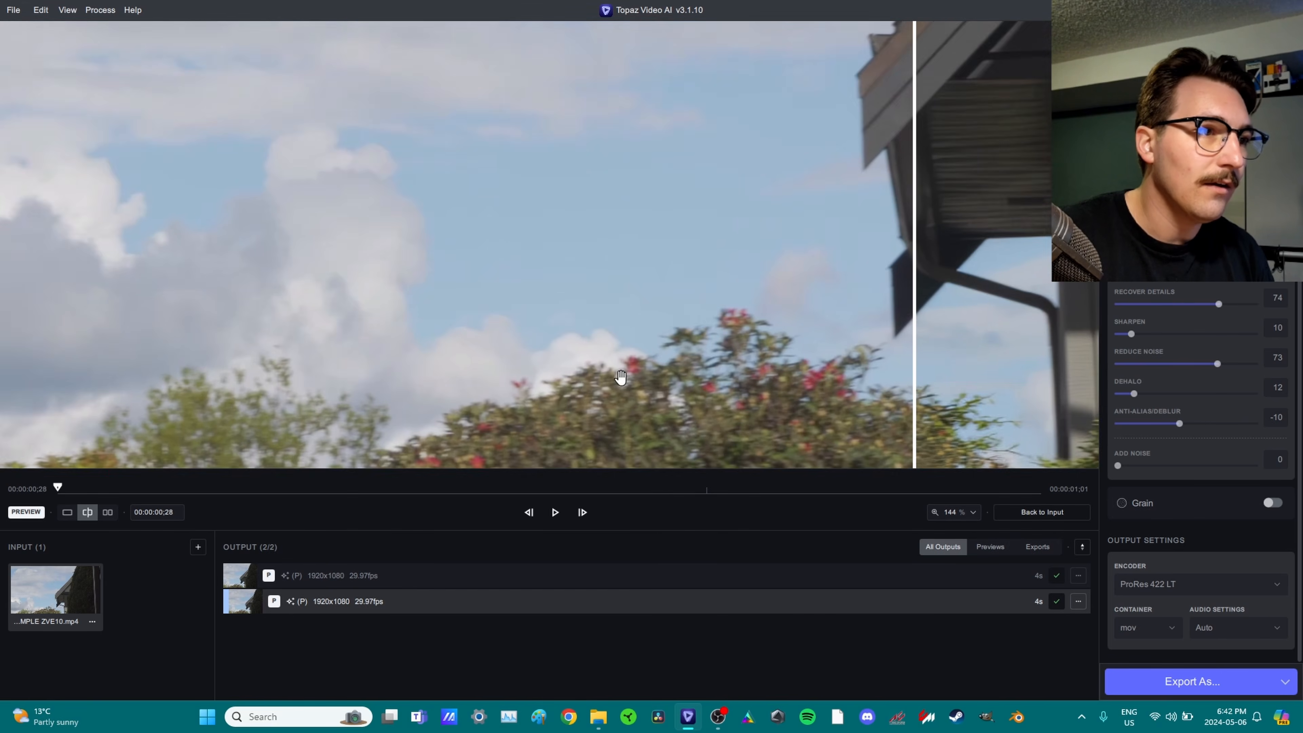
drag(625, 372, 559, 210)
drag(833, 239, 256, 390)
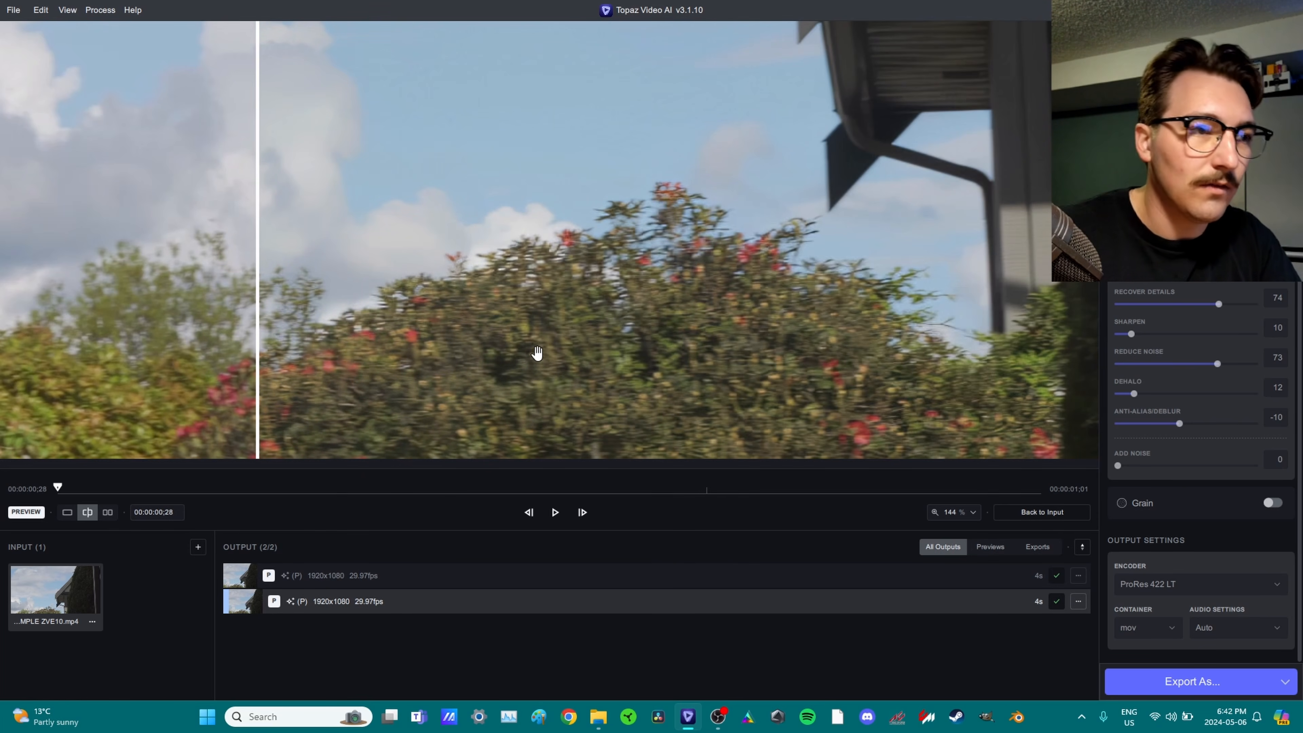
drag(532, 494, 627, 512)
drag(827, 508, 758, 487)
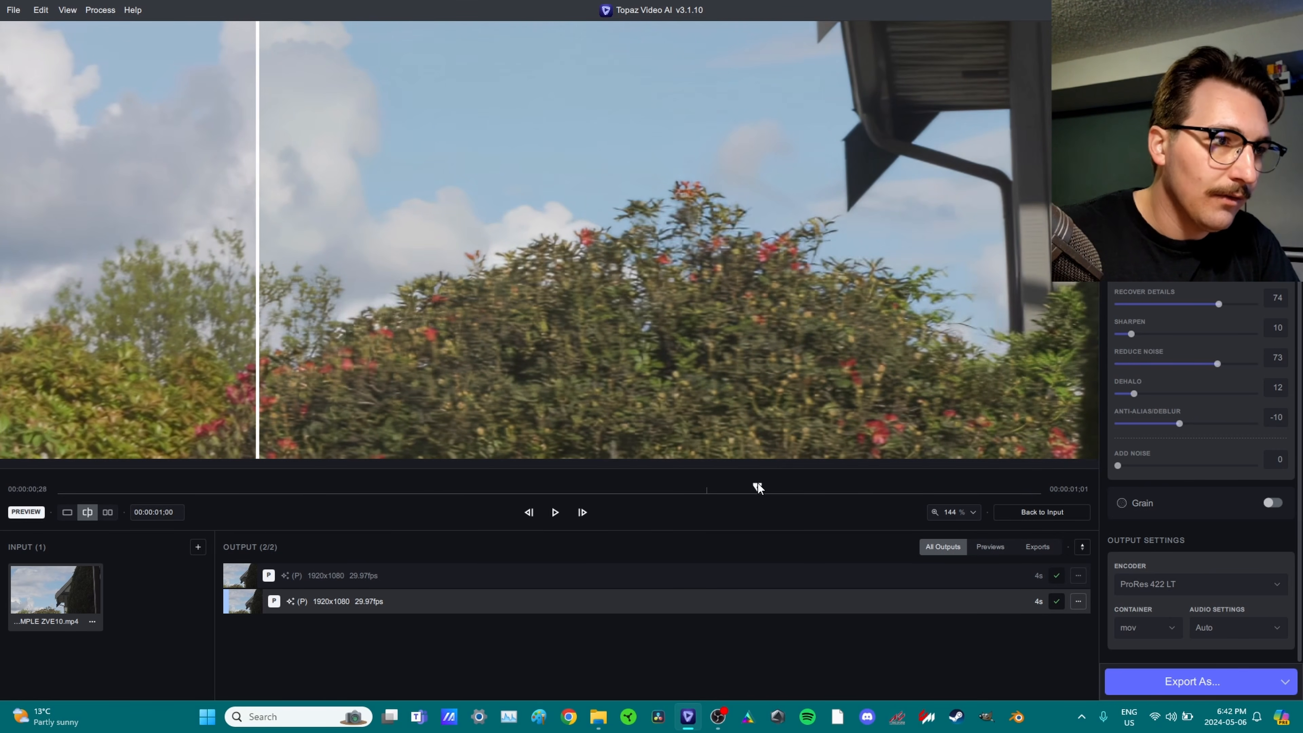
drag(257, 379, 167, 398)
scroll(625, 282, down, 5)
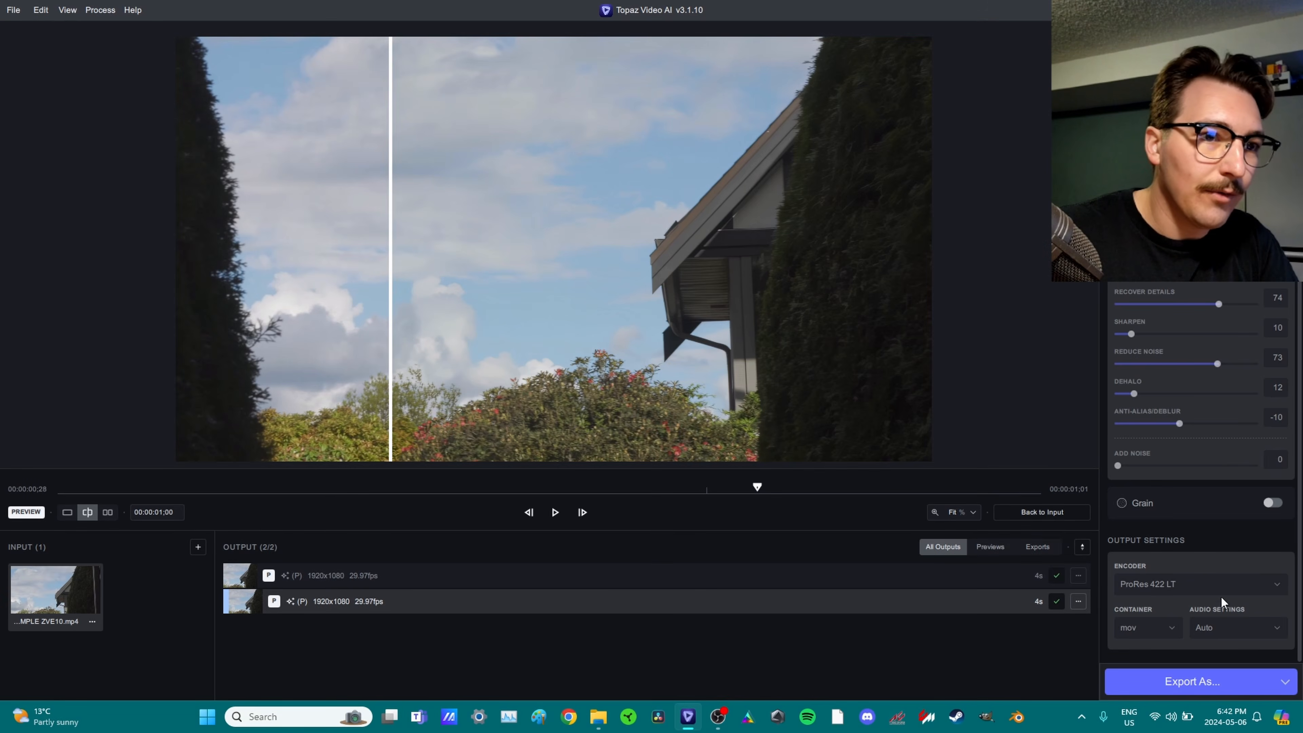
Export the ZVE10 clip as H264 High (NVIDIA) mp4 at 12 Mb/s under the suggested name.
click(1170, 583)
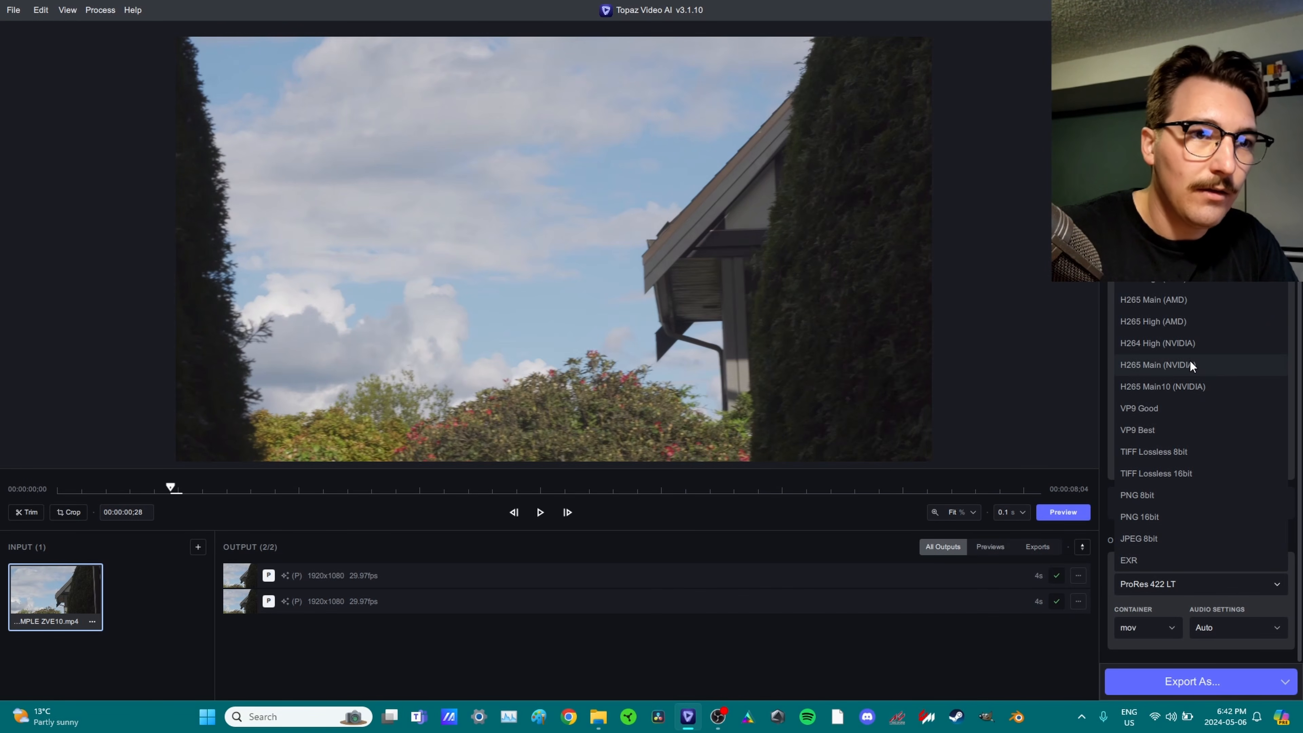
click(1195, 339)
click(1135, 627)
click(1135, 609)
click(1179, 630)
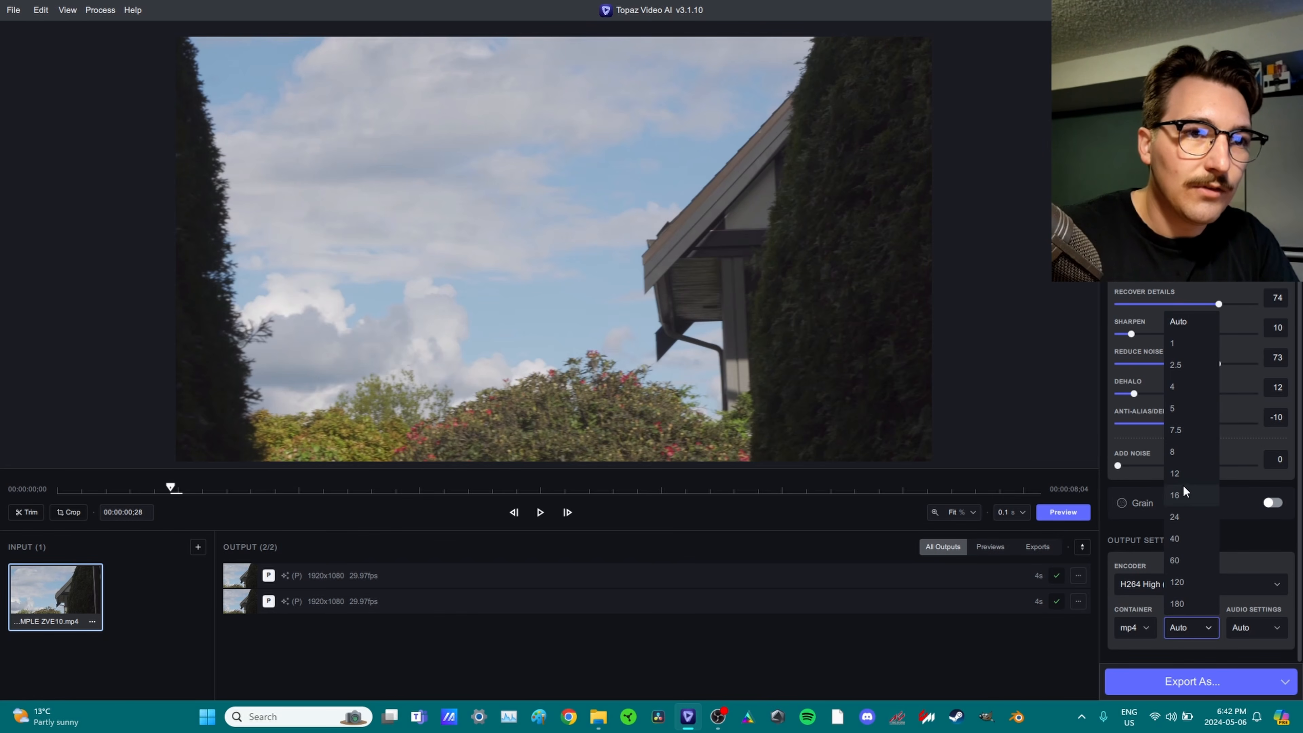
click(1175, 473)
click(1192, 682)
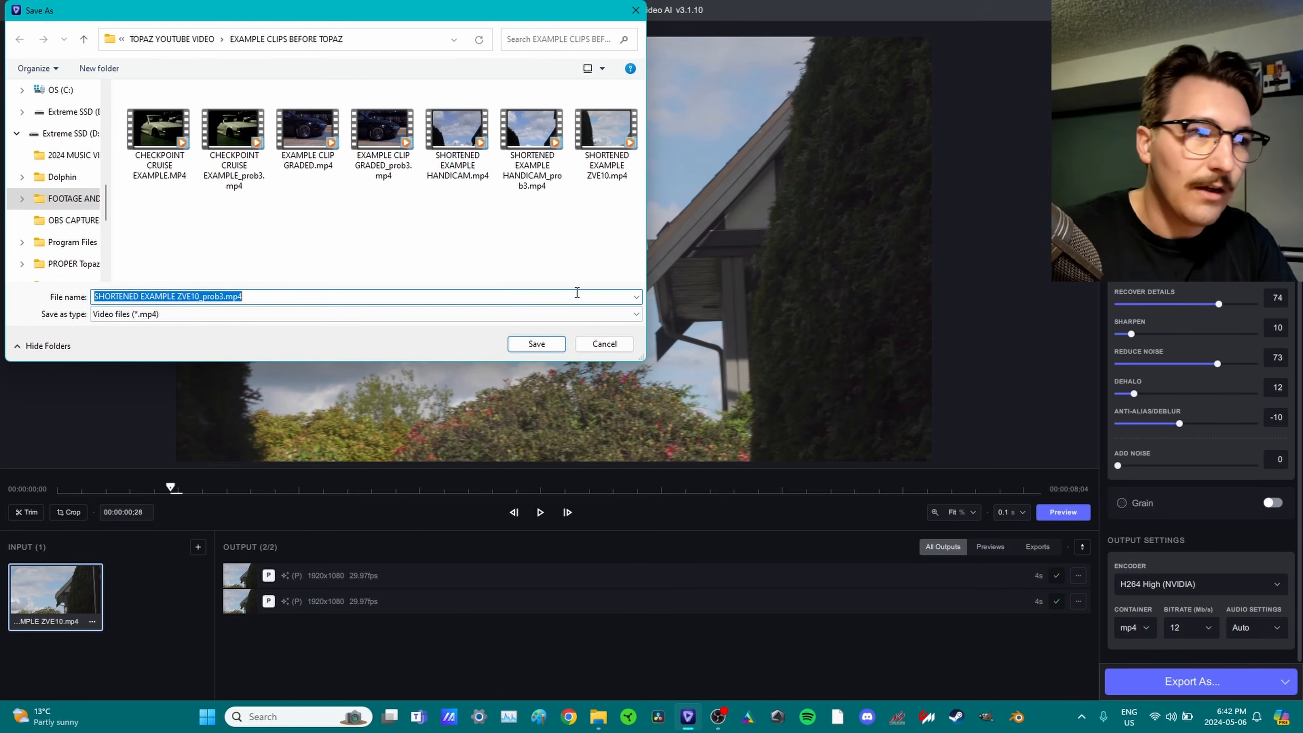
click(532, 340)
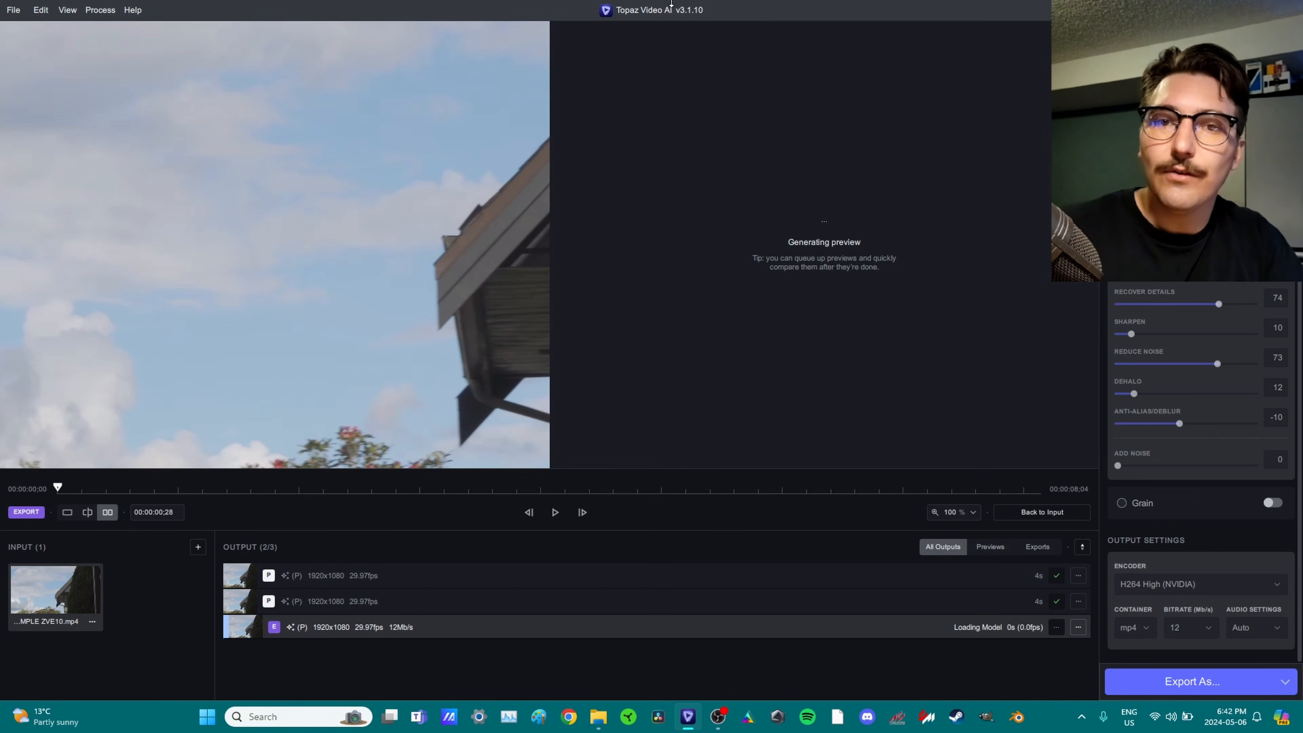